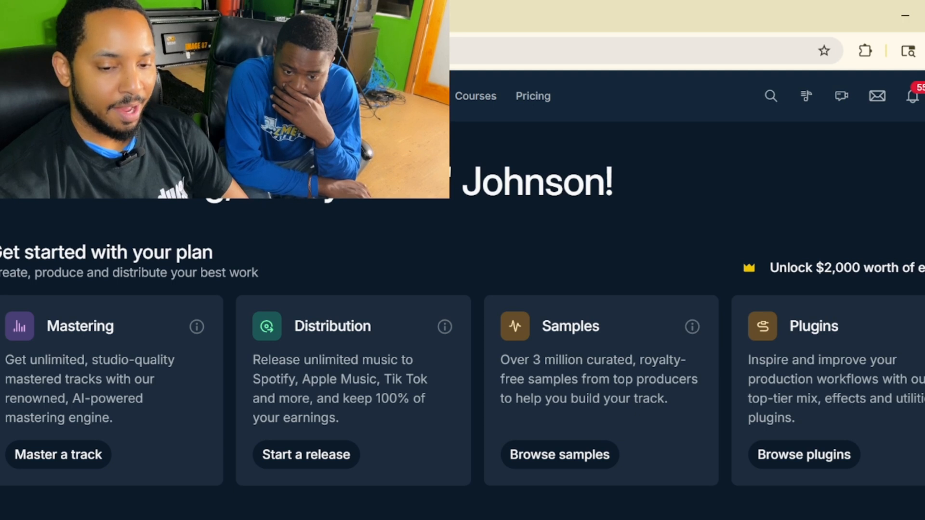
Go to My releases from the Distribution card and browse the 10 existing releases.
click(312, 458)
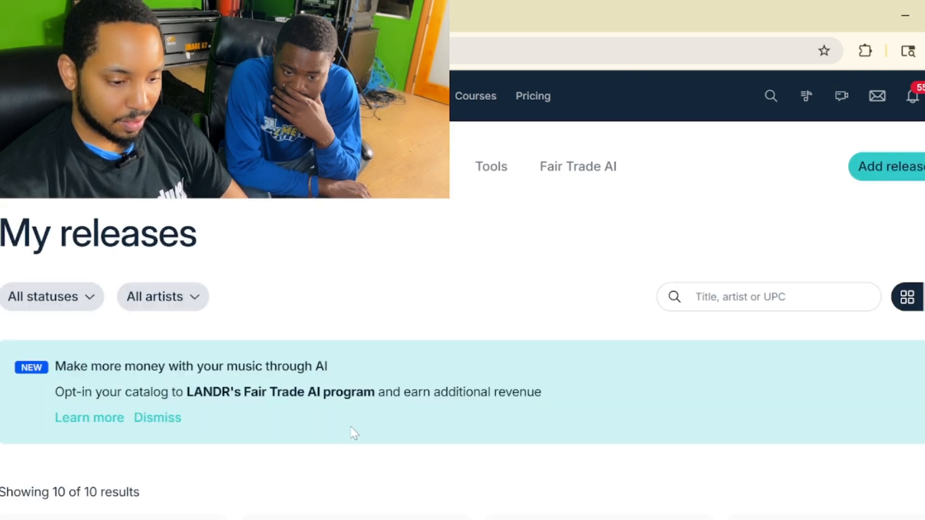
scroll(362, 408, down, 10)
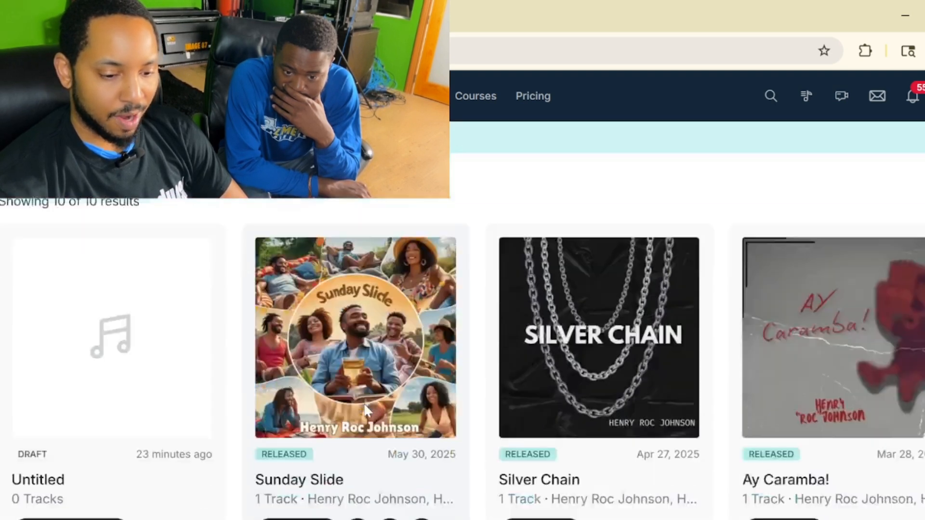
scroll(369, 415, down, 6)
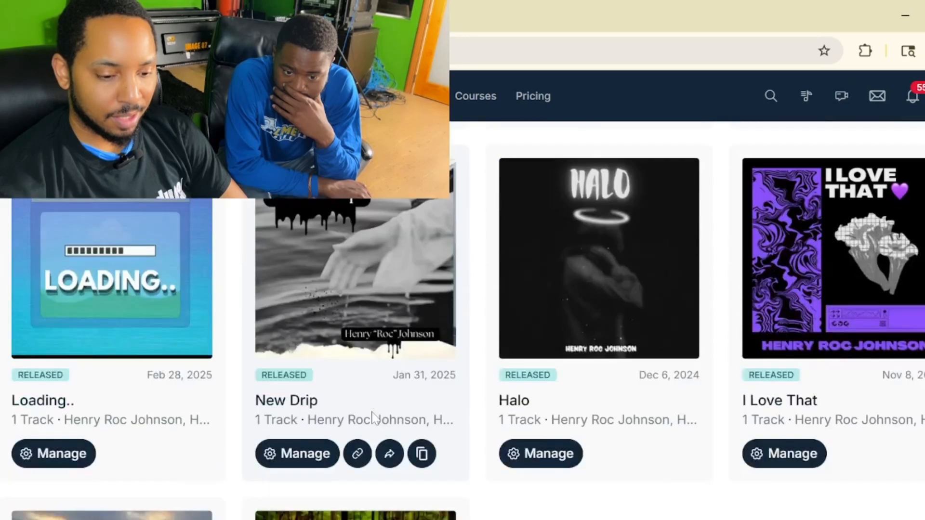
scroll(371, 415, down, 4)
scroll(371, 414, up, 5)
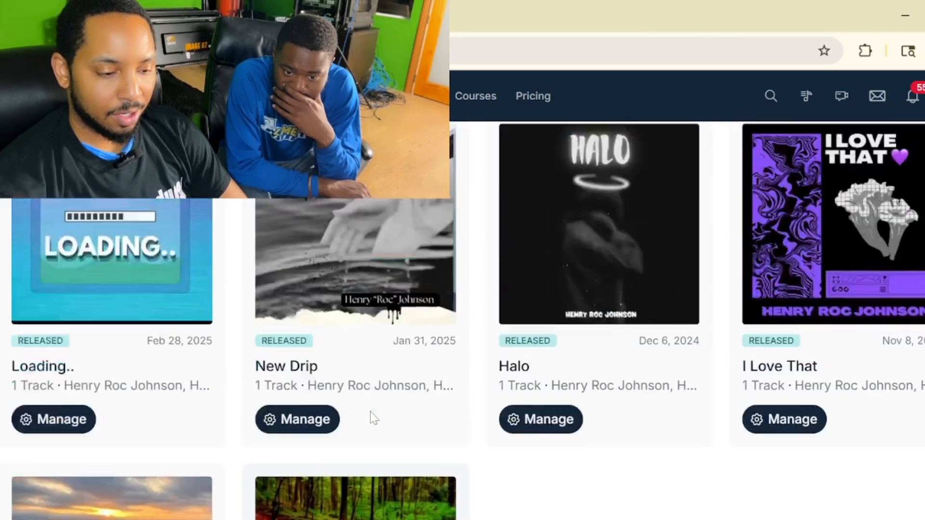
scroll(370, 411, up, 2)
scroll(370, 410, down, 9)
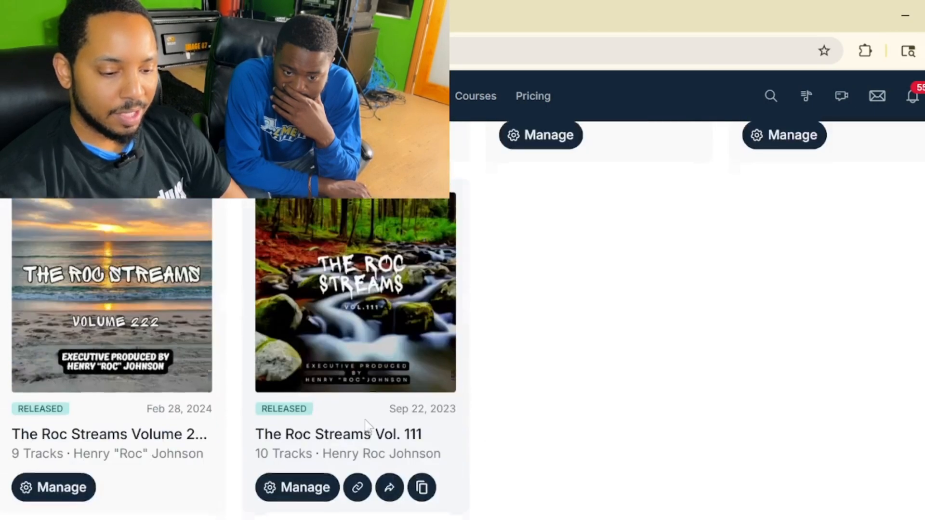
scroll(506, 405, up, 13)
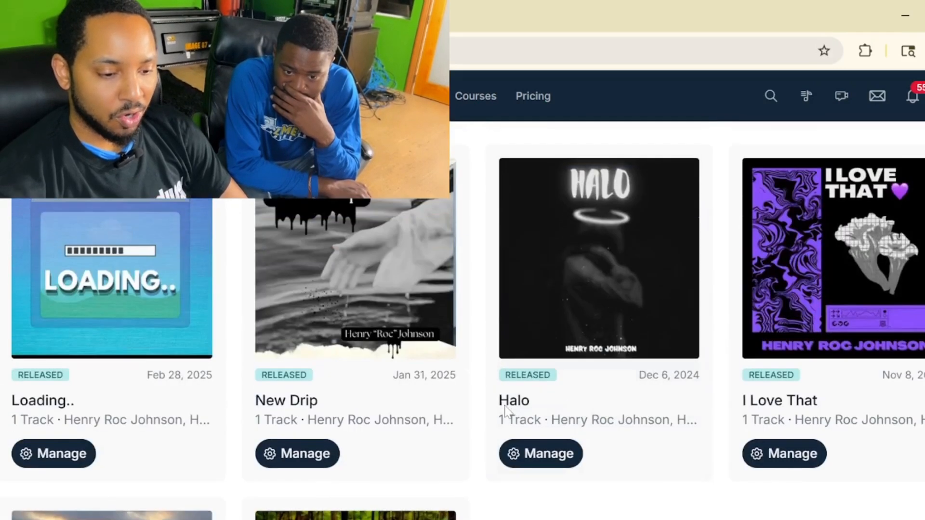
scroll(509, 408, up, 5)
scroll(508, 408, down, 5)
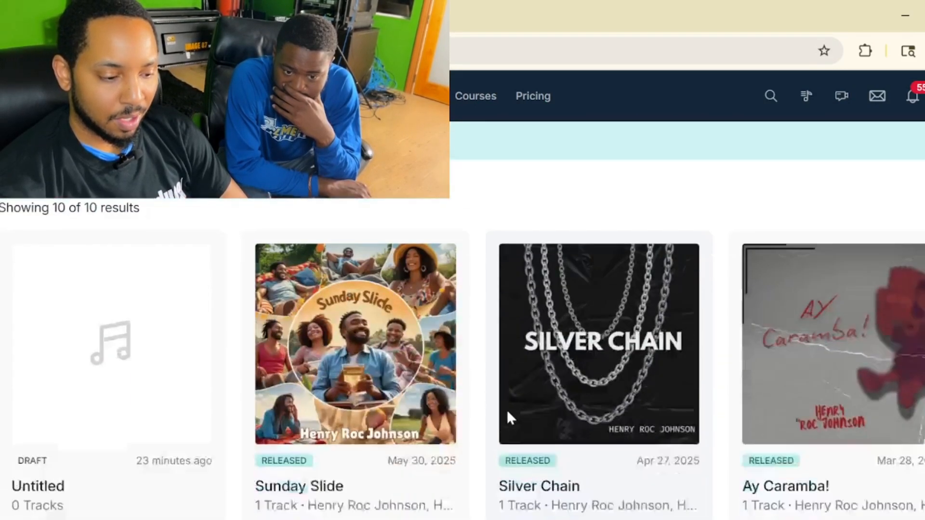
scroll(487, 422, up, 5)
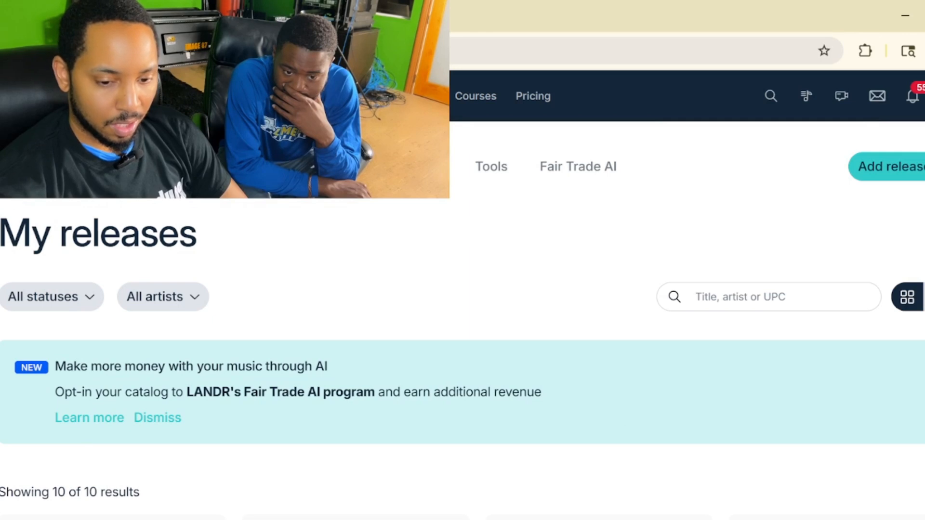
Create a new release and attach the library track 'May I 140 BPM' to it.
click(869, 171)
click(847, 227)
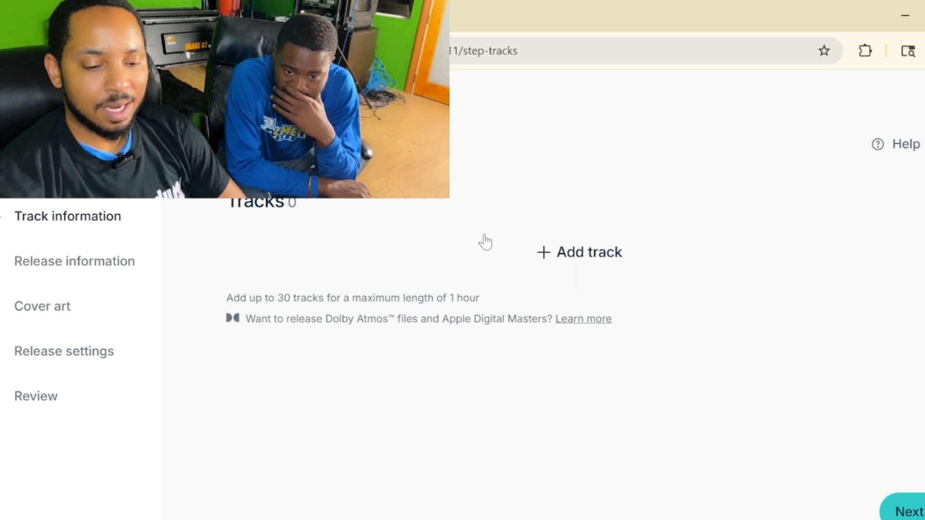
click(536, 261)
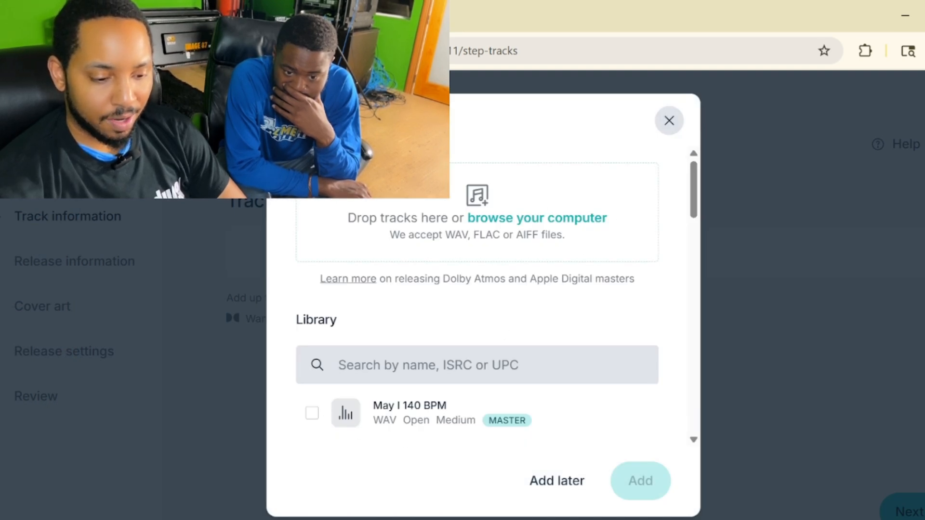
click(314, 415)
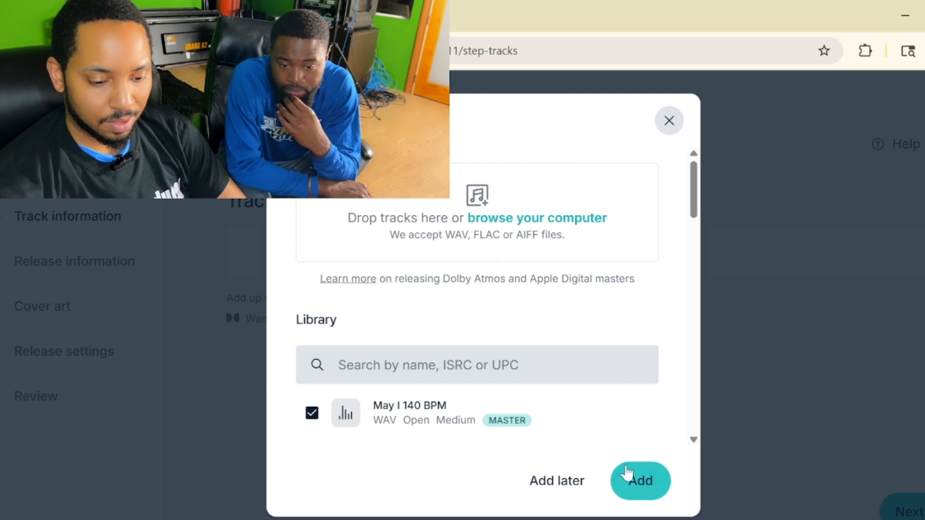
click(627, 470)
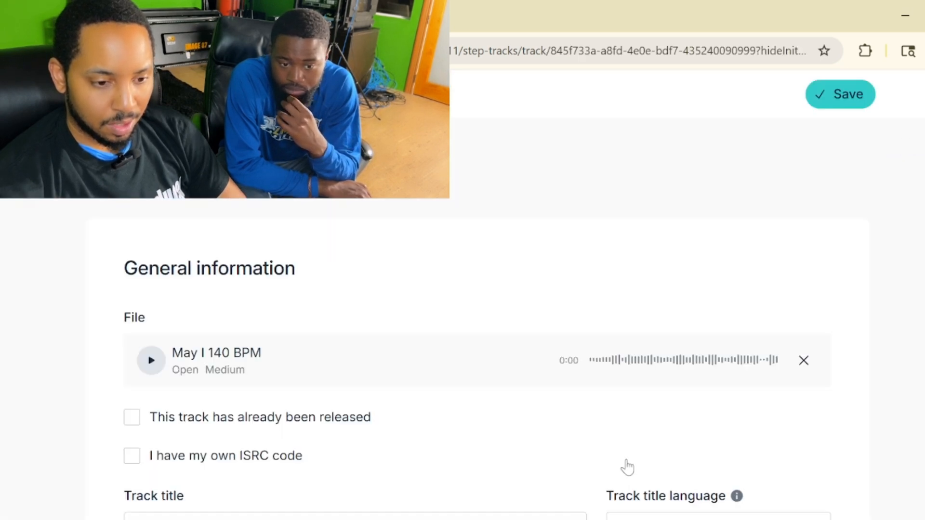
Leave the track's version information turned off after briefly enabling it.
scroll(378, 384, down, 3)
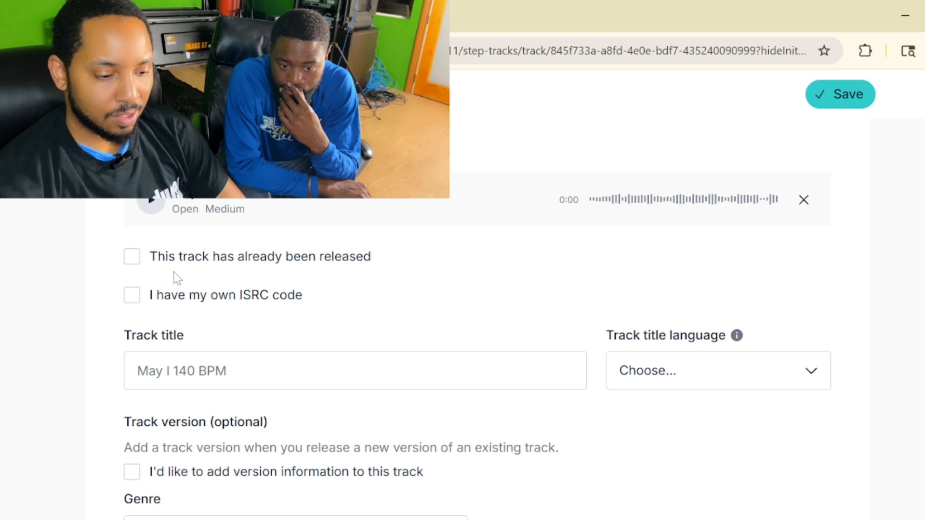
scroll(277, 400, down, 3)
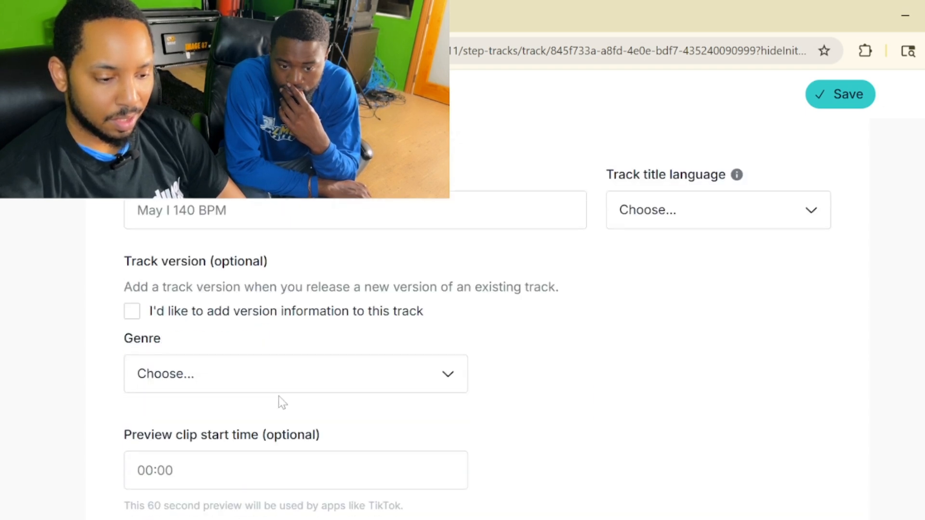
scroll(279, 381, down, 3)
scroll(275, 378, up, 2)
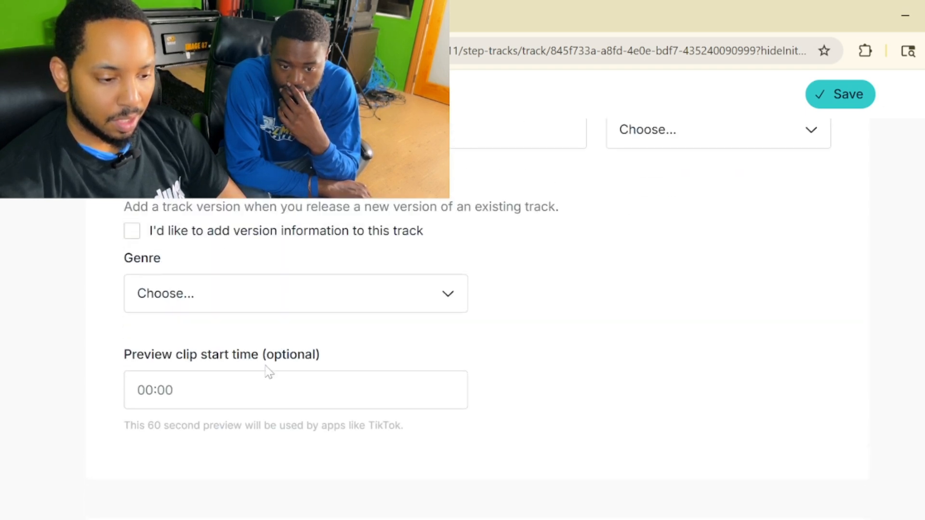
click(140, 236)
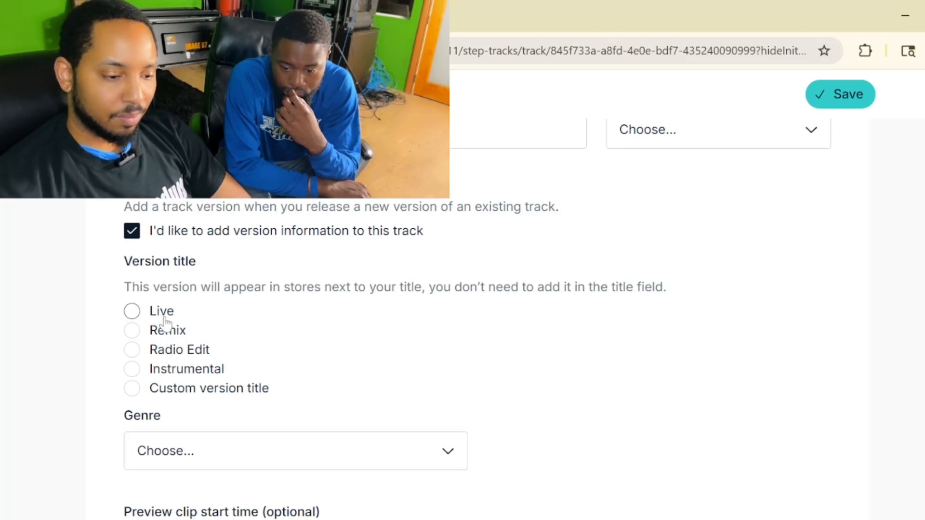
click(132, 231)
Set the preview clip start time to 1:00, leaving the genre unselected.
click(181, 303)
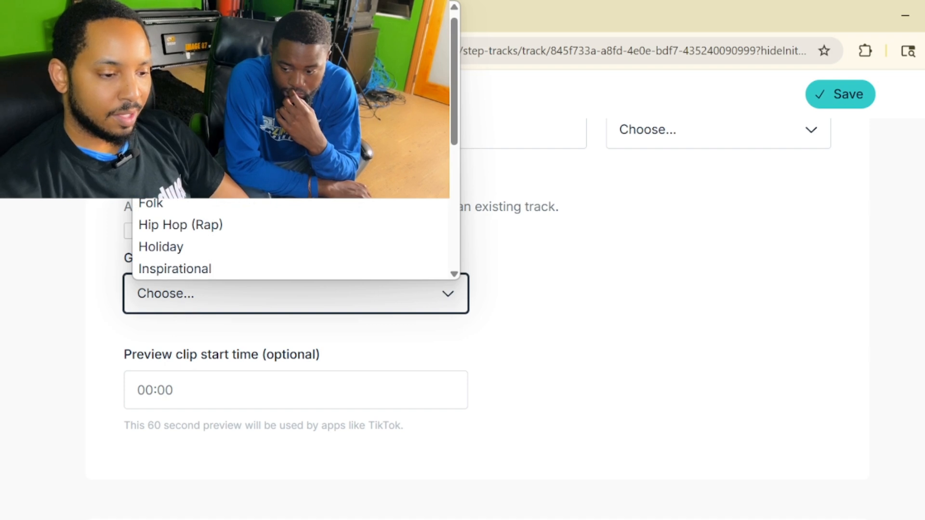
scroll(248, 219, down, 5)
scroll(251, 227, up, 5)
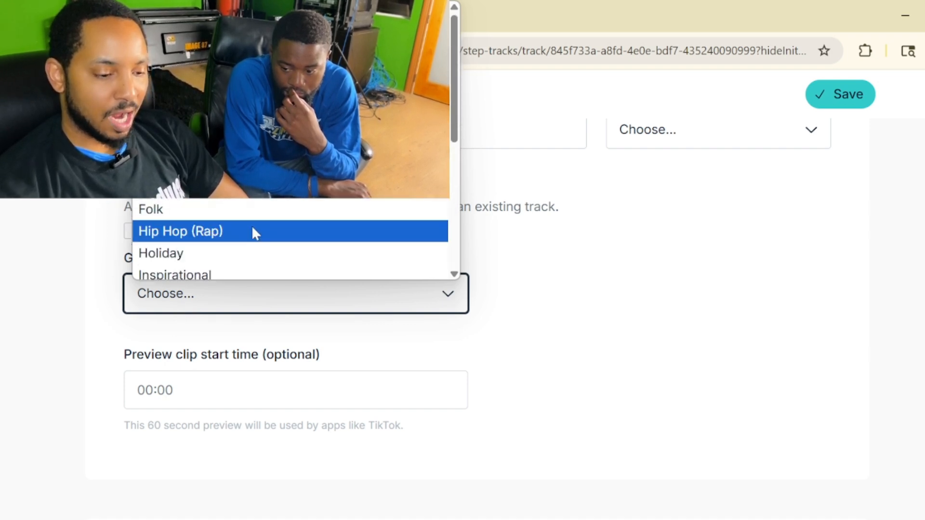
scroll(257, 233, down, 5)
click(249, 390)
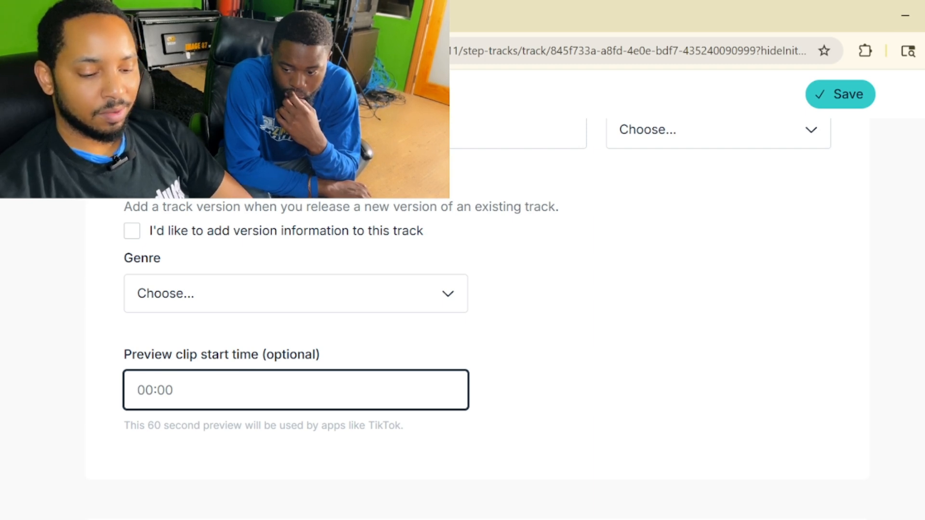
text(1:00)
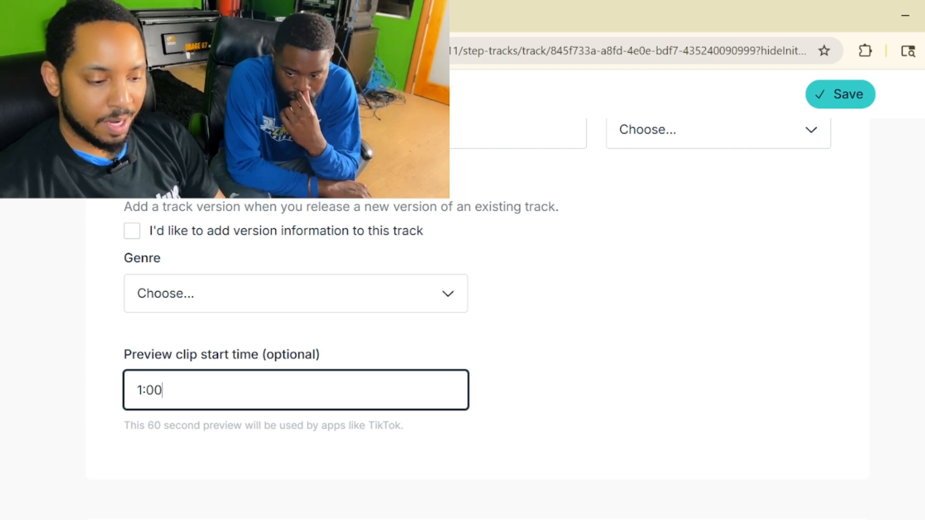
scroll(334, 474, down, 1)
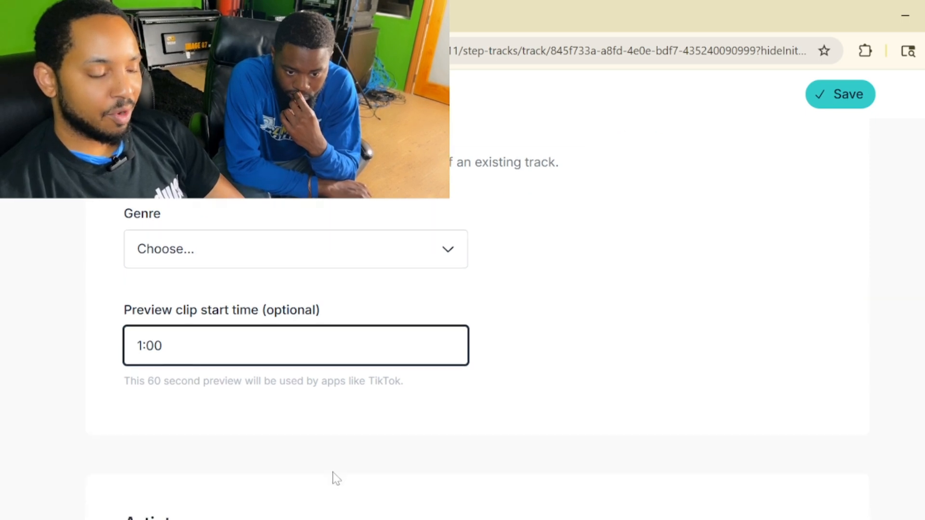
scroll(336, 478, down, 3)
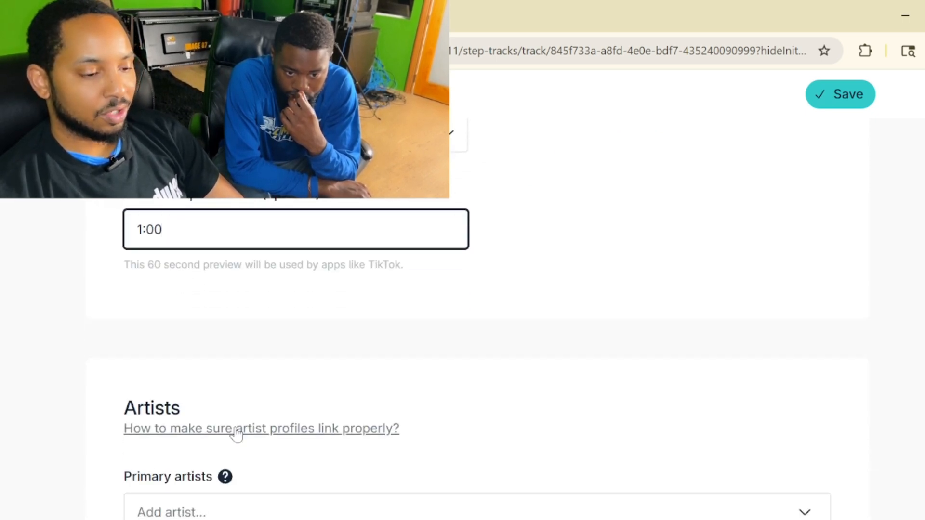
Make the user's own artist profile the track's primary artist.
scroll(202, 313, down, 5)
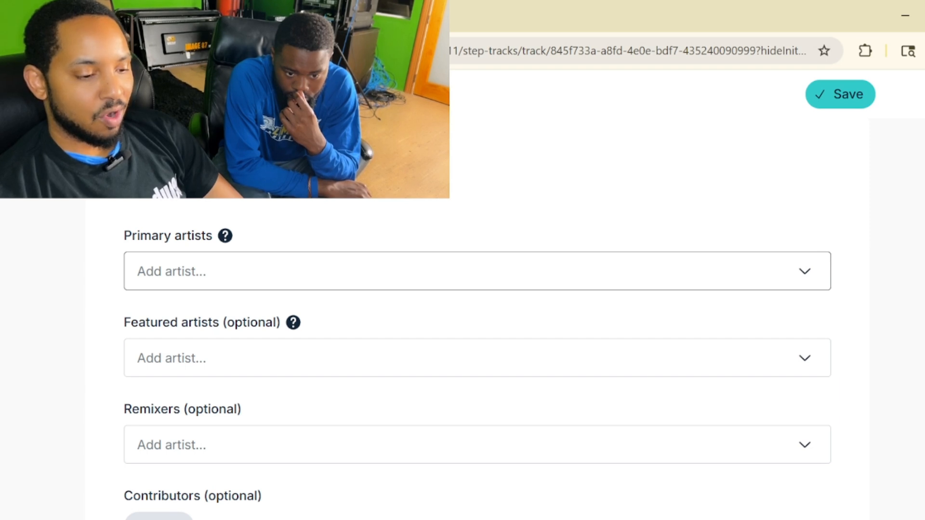
scroll(203, 271, down, 1)
scroll(202, 272, up, 1)
click(202, 271)
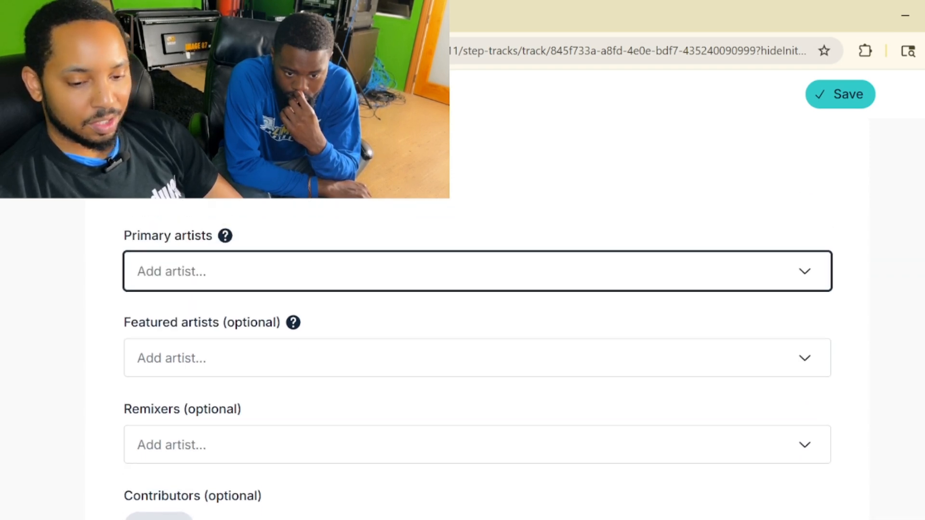
click(812, 274)
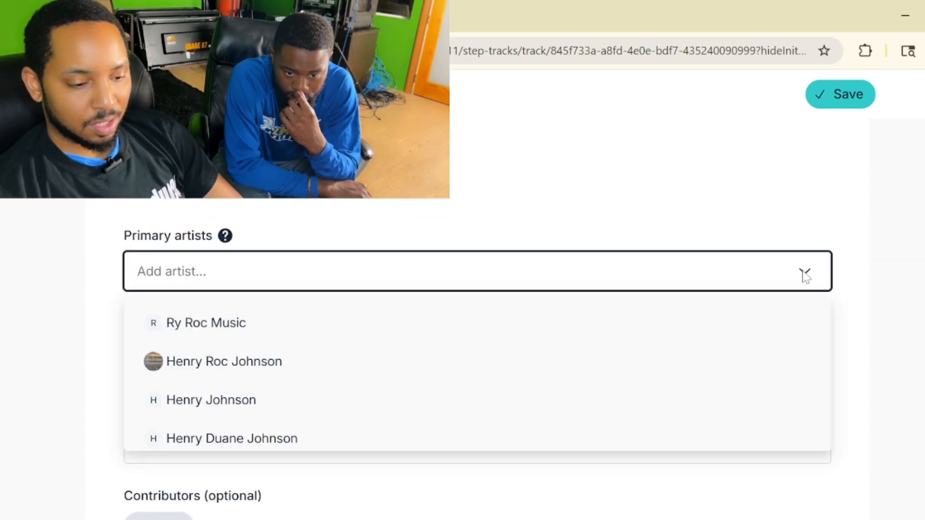
click(297, 370)
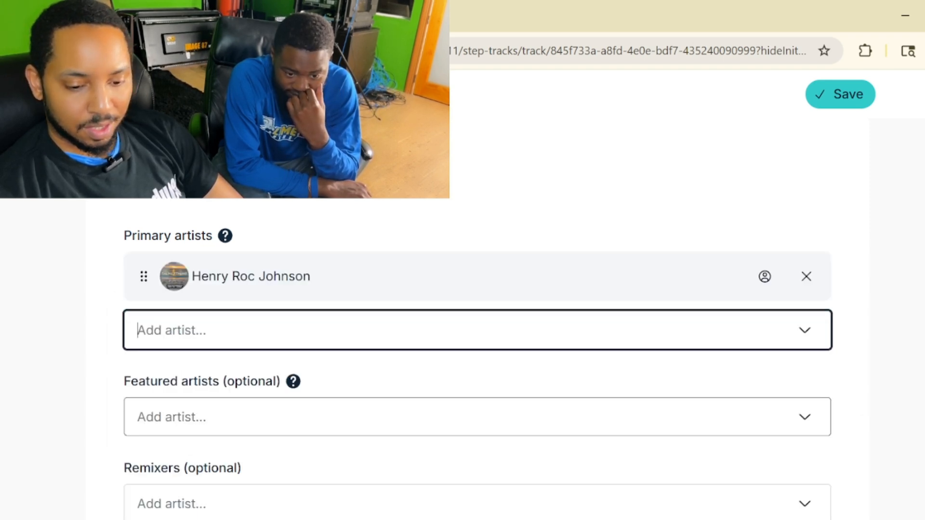
Add a newly typed featured artist name to the track's credits.
click(819, 428)
click(818, 452)
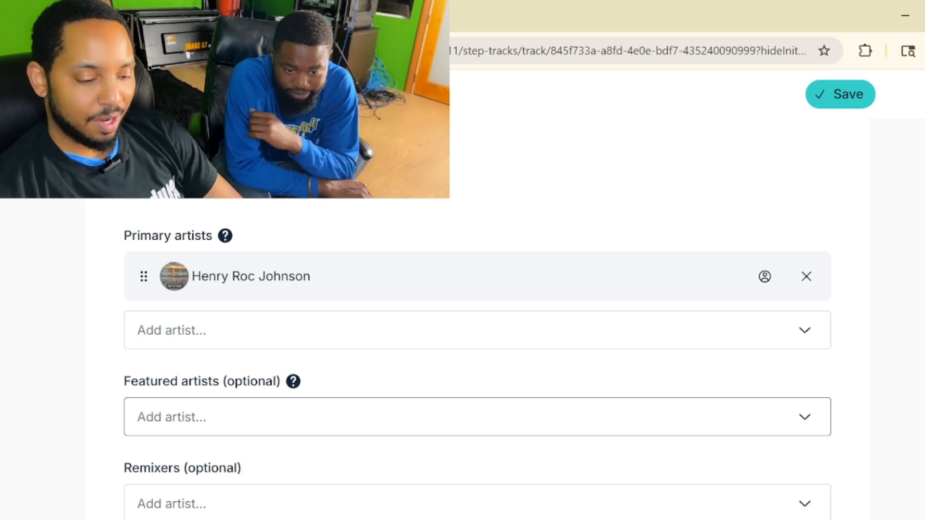
click(138, 416)
text(T)
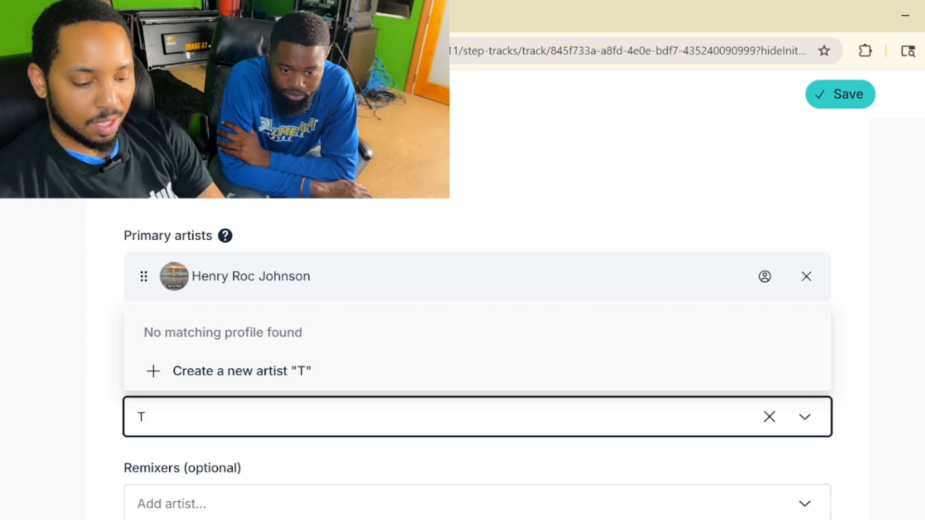
text(ghrizz)
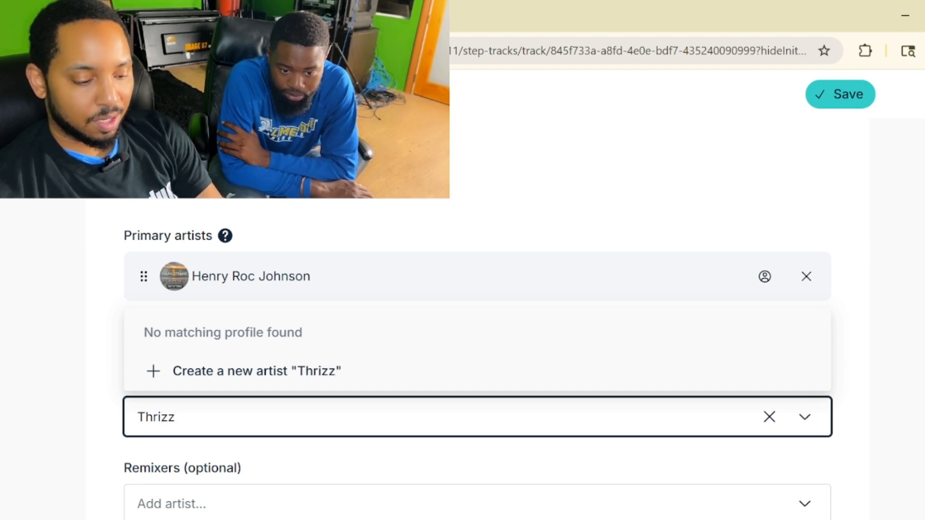
text(13)
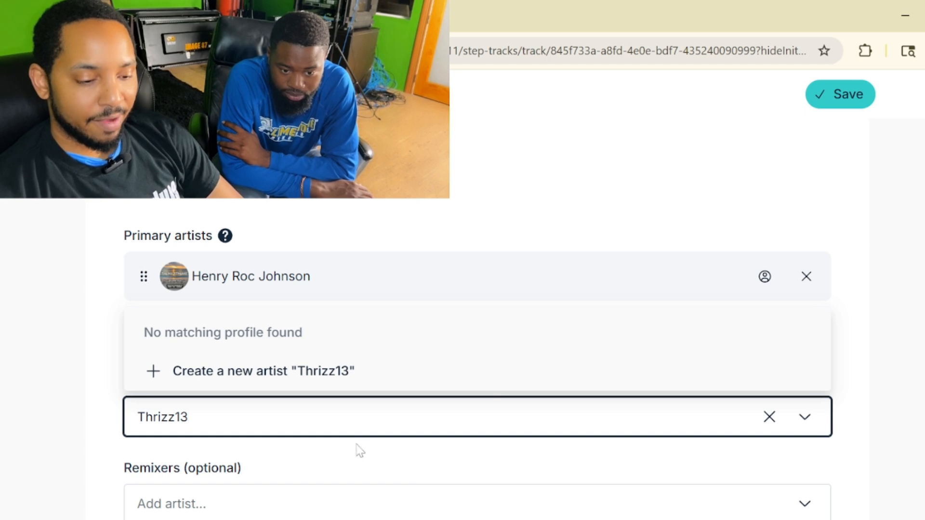
key(Return)
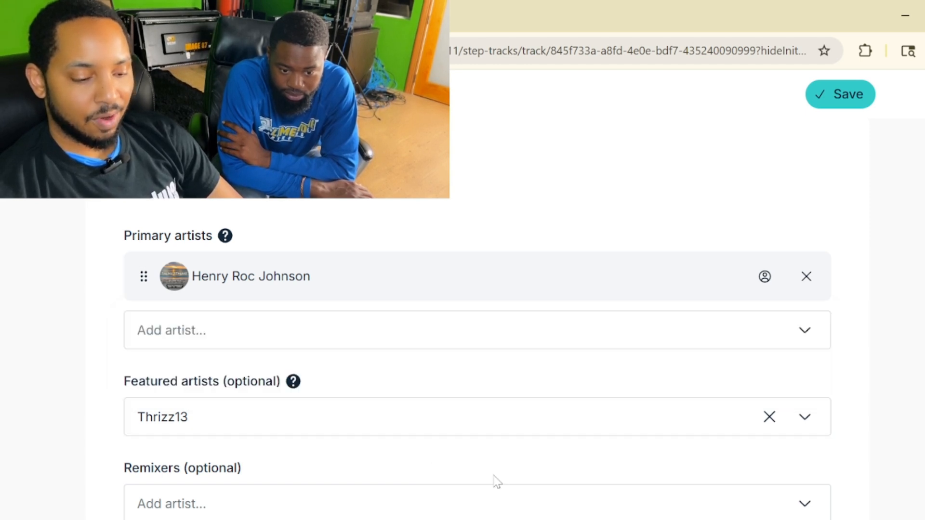
scroll(470, 466, down, 3)
click(366, 343)
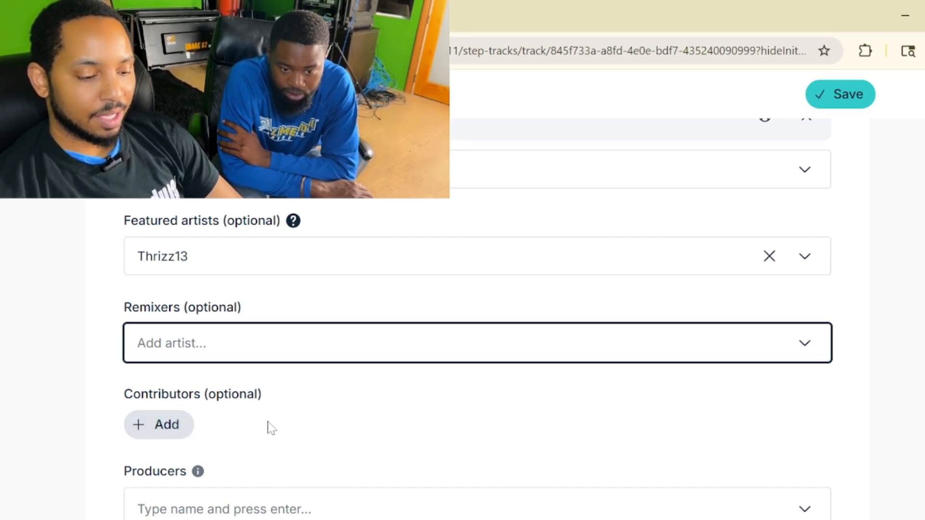
Add the primary artist as producer from the Producers name suggestions.
scroll(207, 400, down, 3)
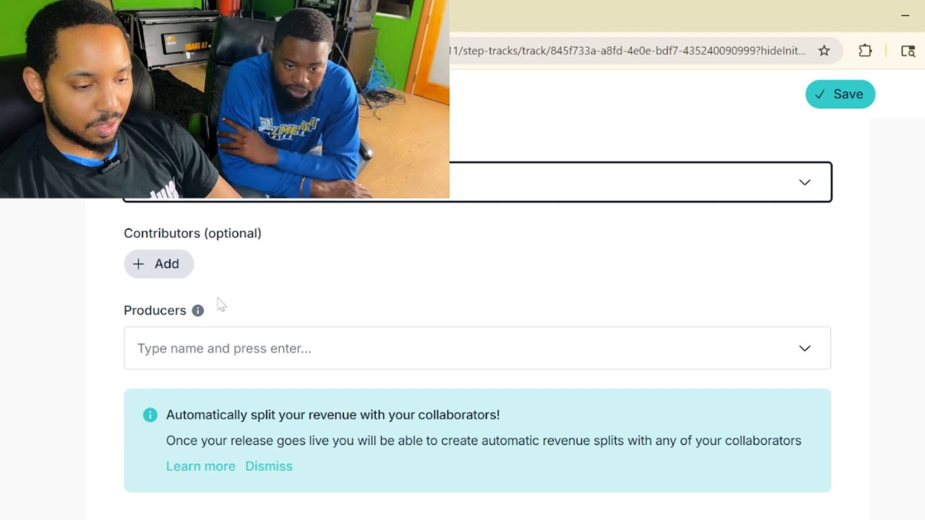
scroll(233, 304, down, 2)
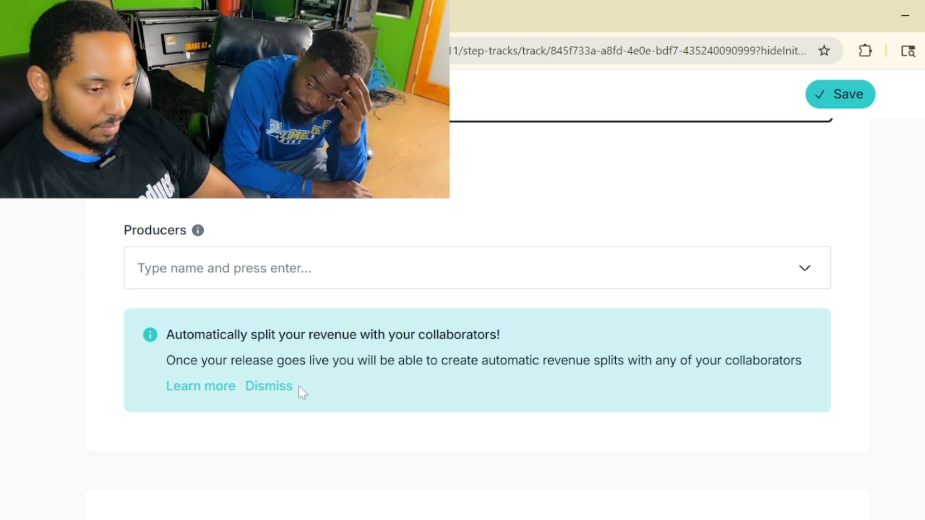
scroll(317, 396, down, 4)
scroll(324, 395, up, 6)
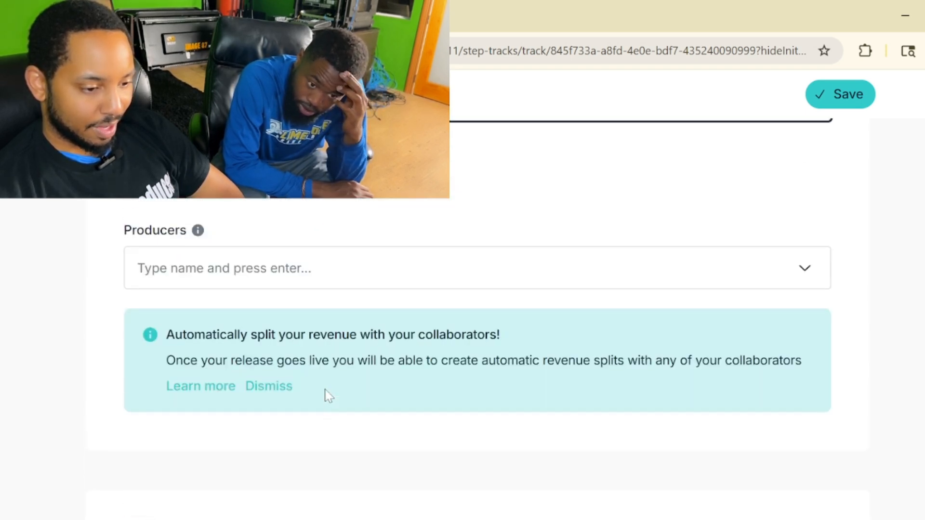
click(311, 354)
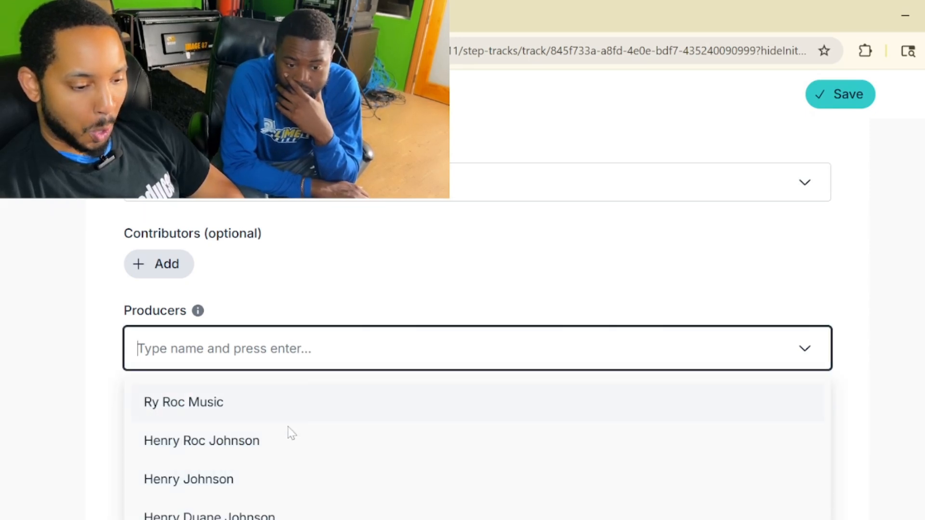
click(268, 441)
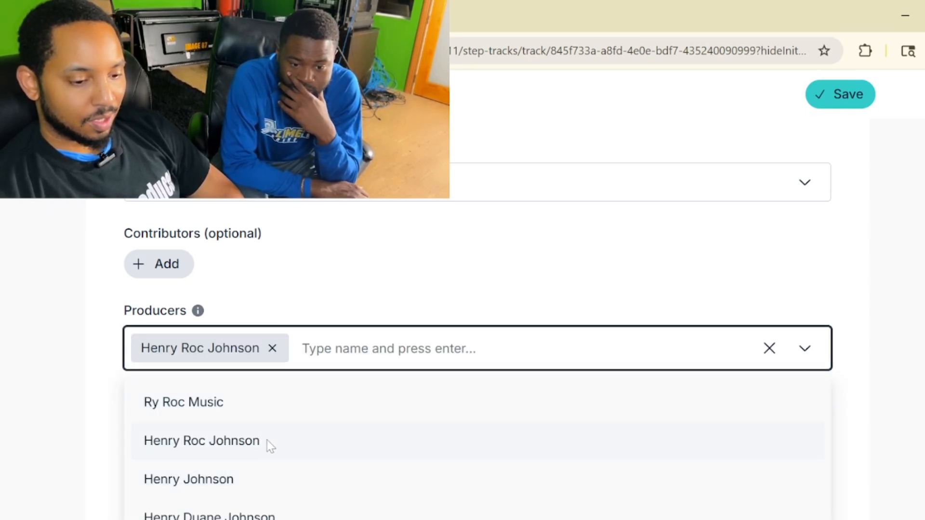
click(877, 347)
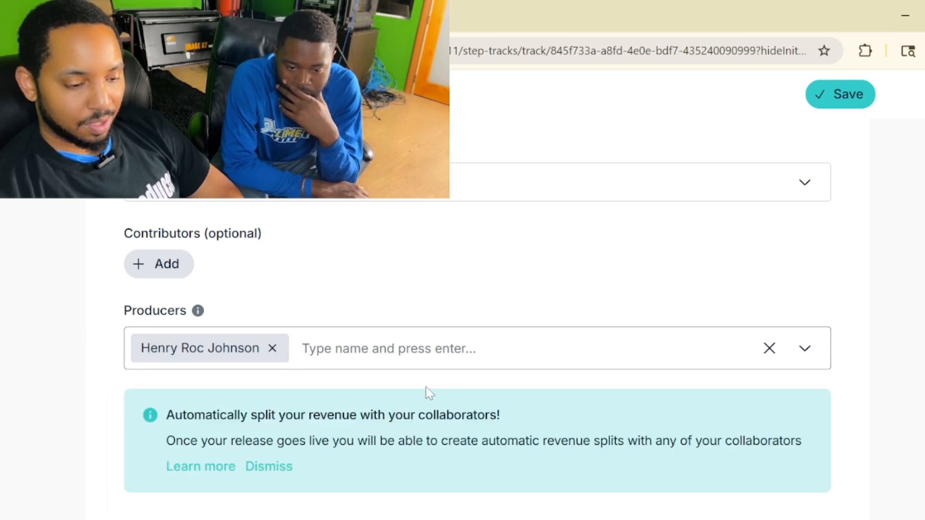
scroll(426, 386, down, 3)
Mark the track as containing lyrics, rated Explicit, with English as the lyrics language.
scroll(452, 399, up, 2)
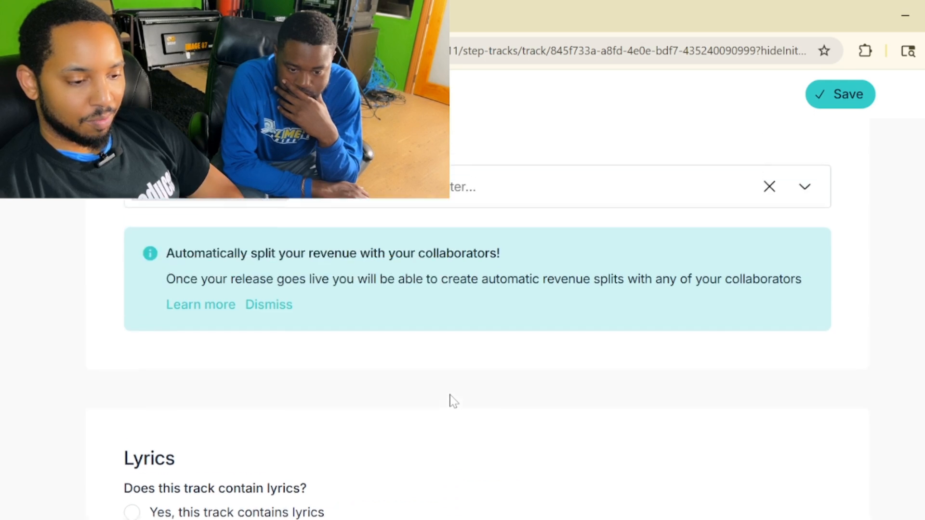
scroll(452, 400, down, 3)
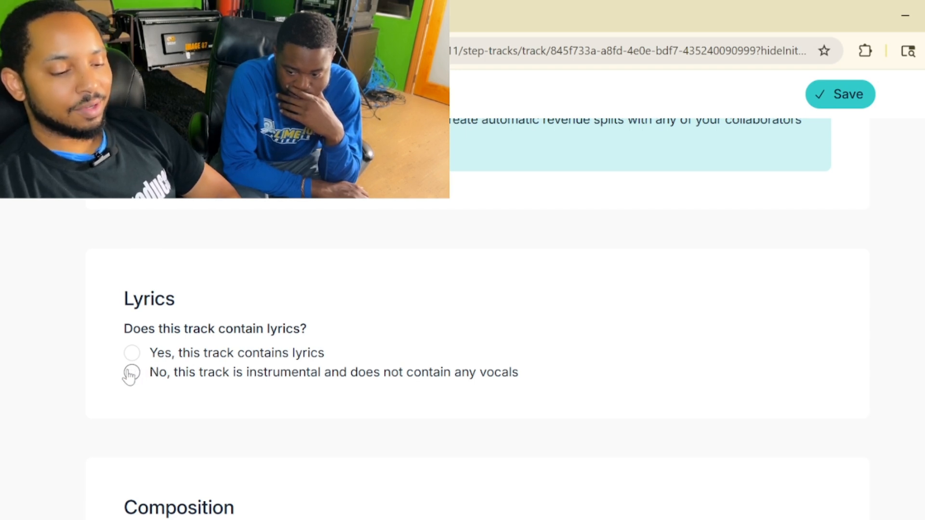
click(131, 374)
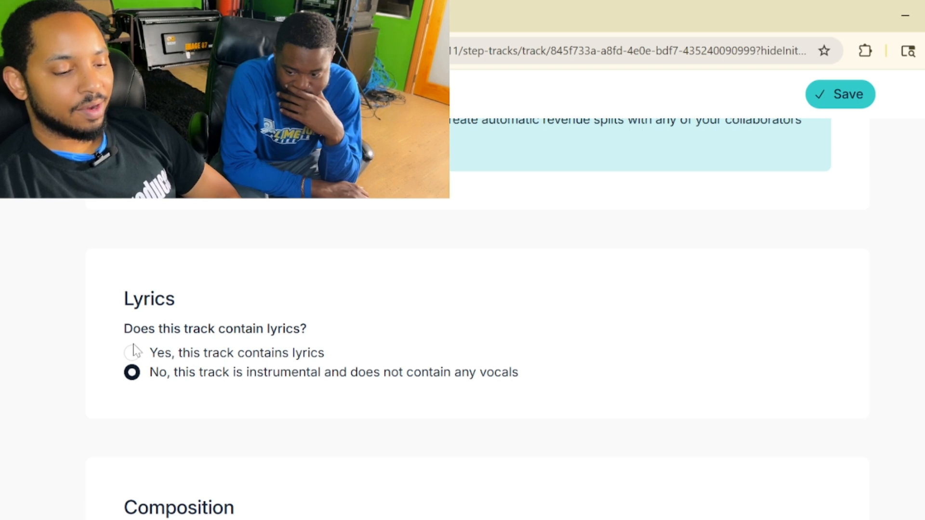
click(133, 353)
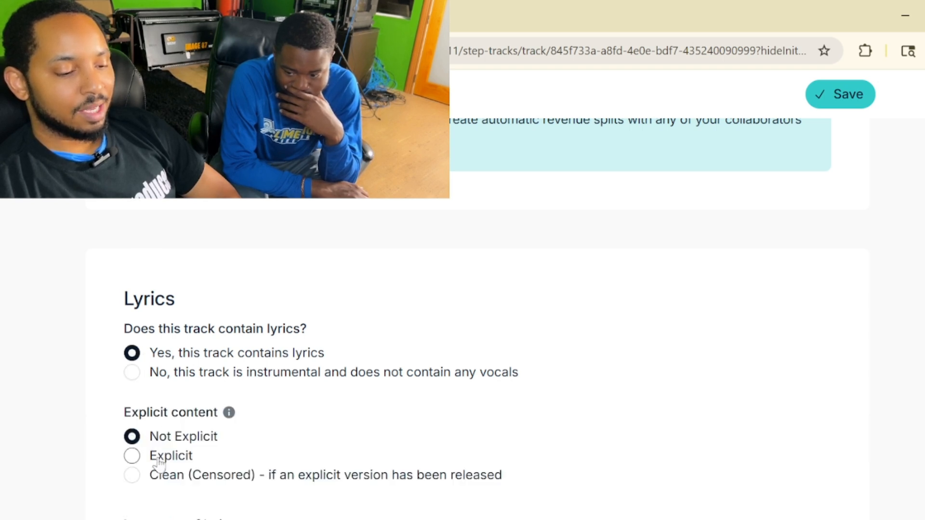
scroll(152, 462, down, 3)
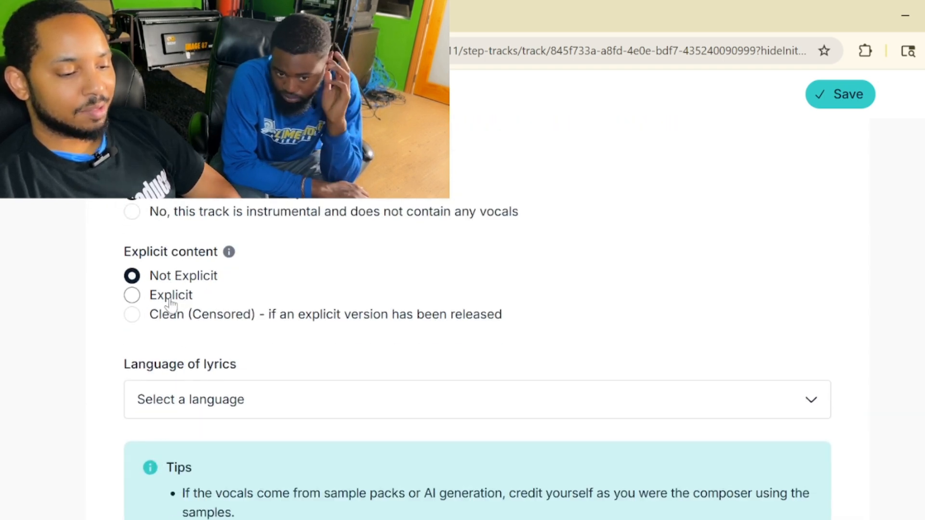
click(132, 296)
click(198, 400)
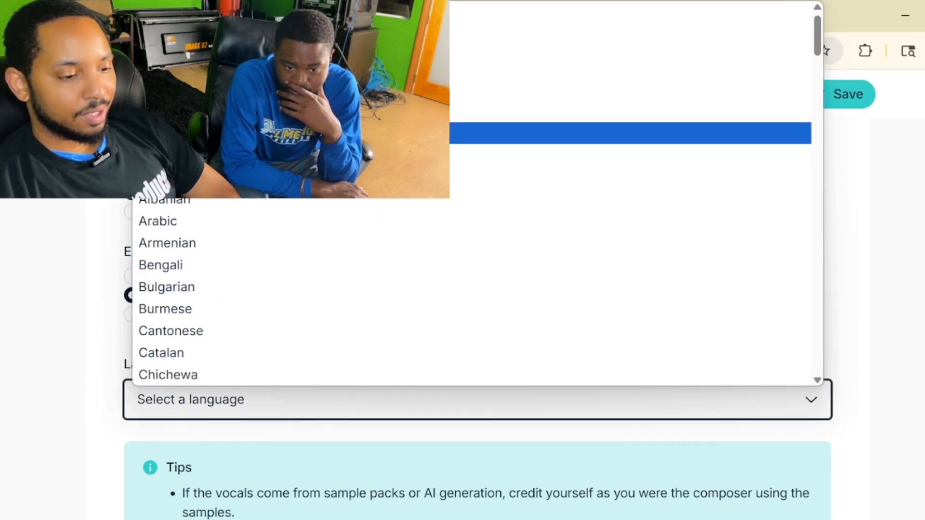
click(193, 23)
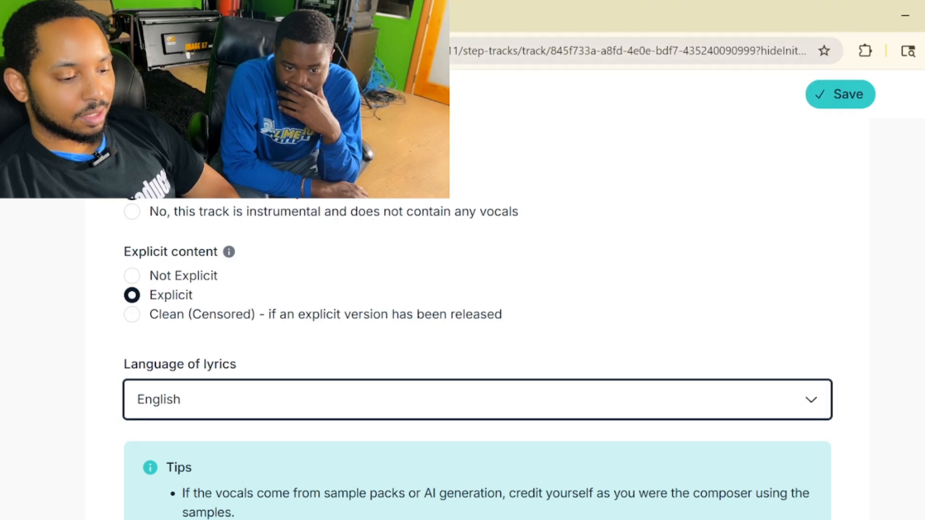
scroll(233, 419, down, 10)
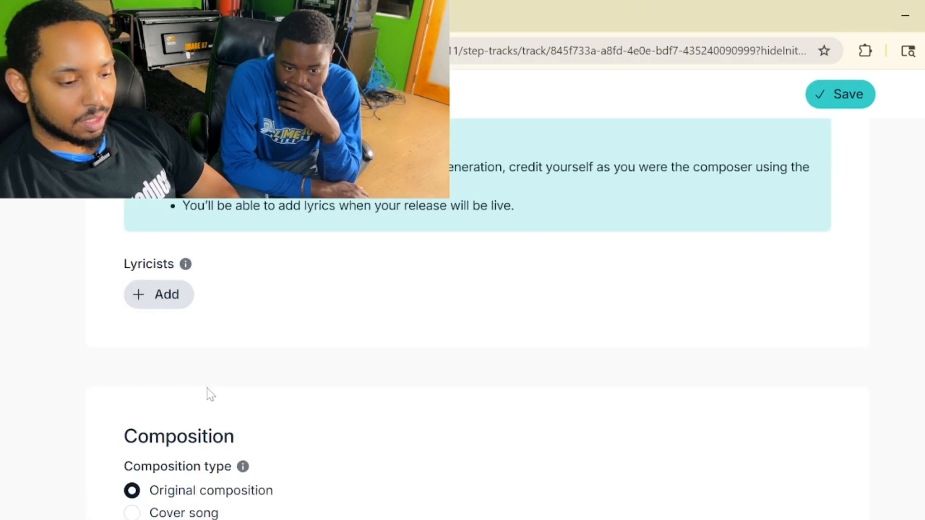
scroll(178, 316, up, 3)
Save a lyricist credit for the primary artist, published by the artist's publishing company.
click(170, 296)
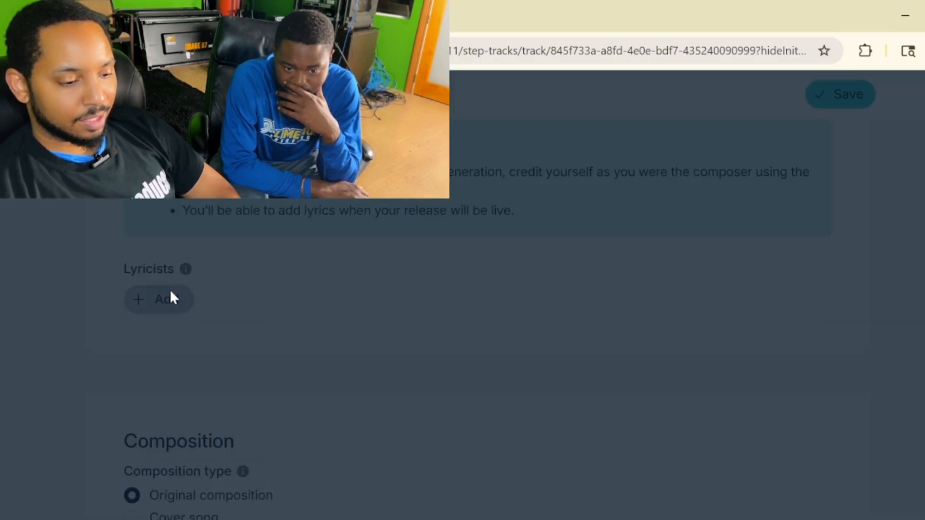
click(310, 251)
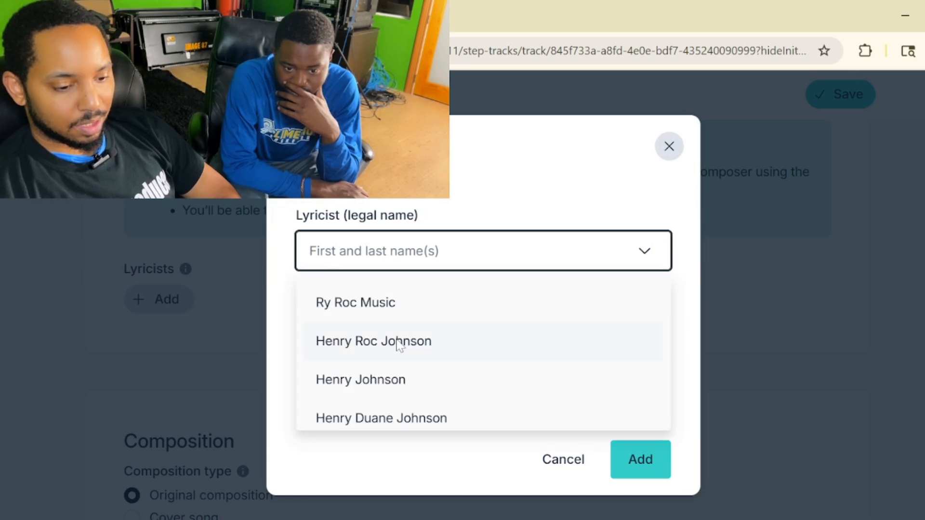
click(385, 343)
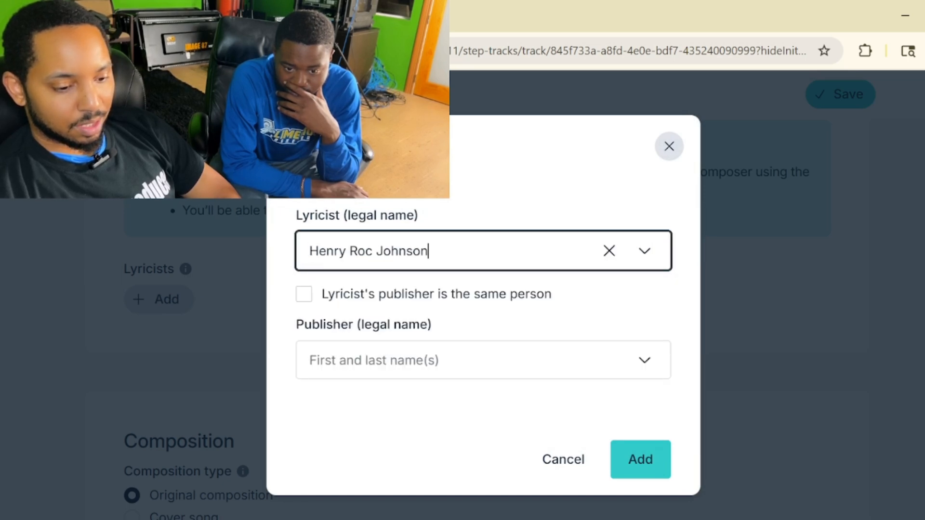
click(410, 366)
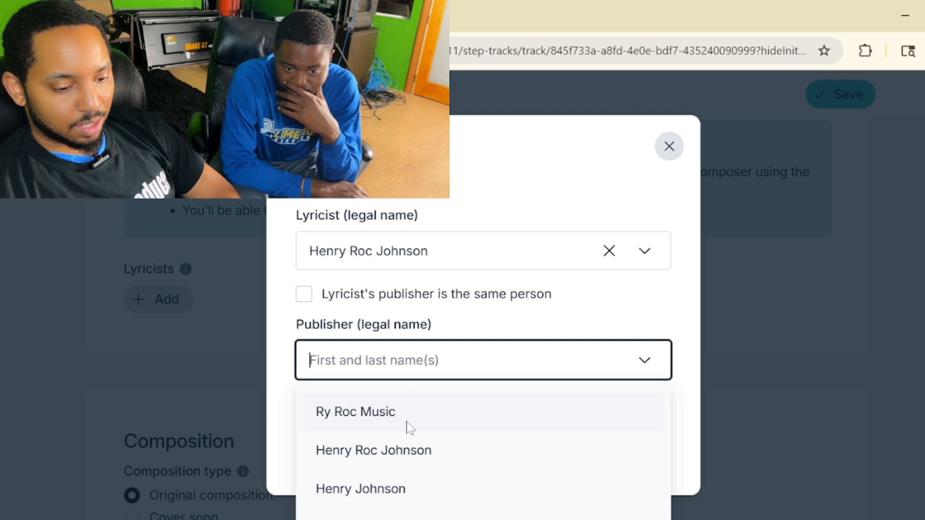
click(408, 426)
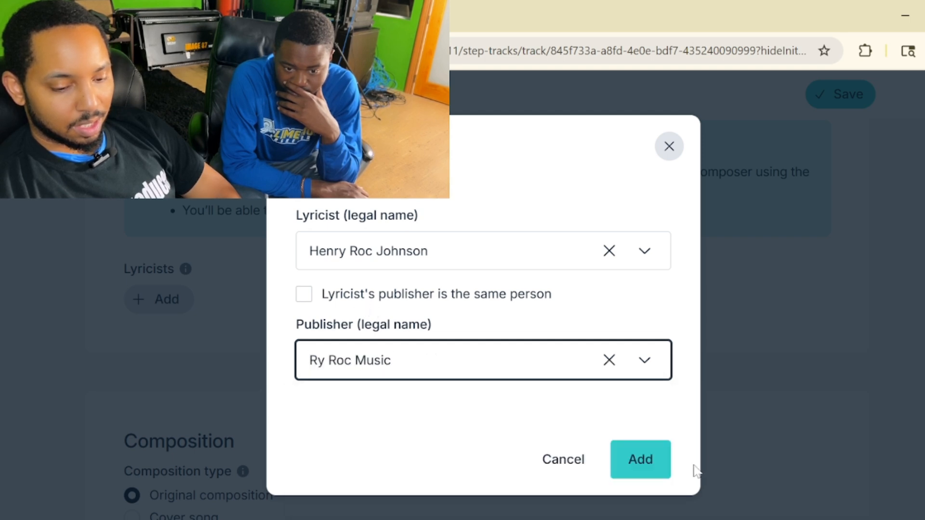
click(643, 461)
scroll(499, 413, down, 5)
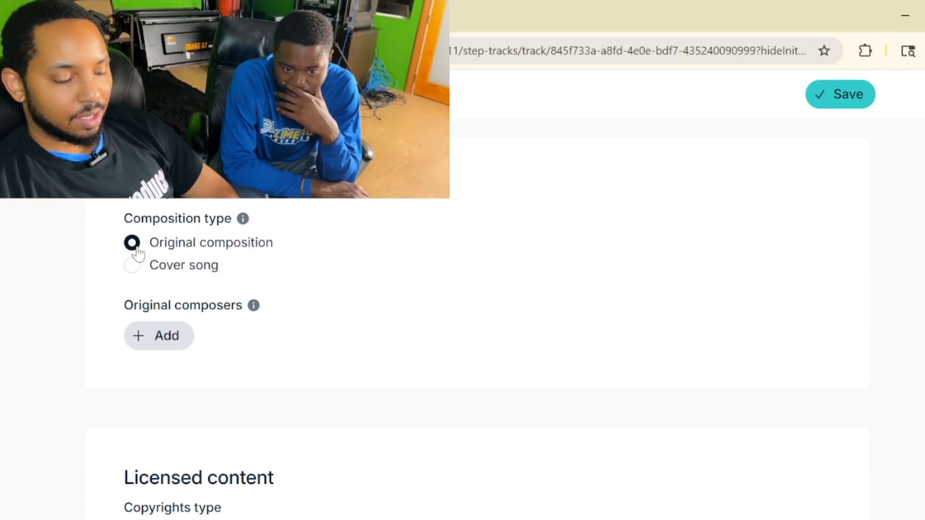
Set the composition type to Cover song and look over the license options and original-song fields.
click(163, 271)
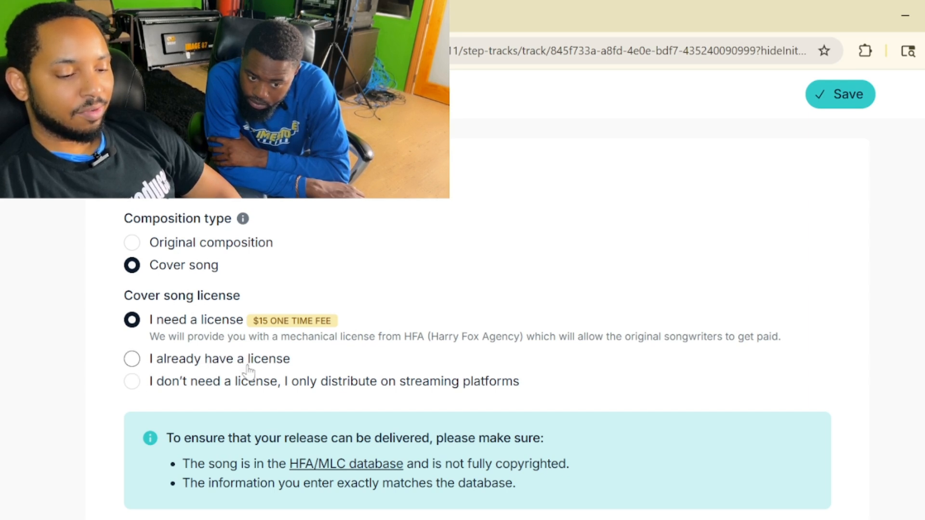
scroll(280, 391, down, 2)
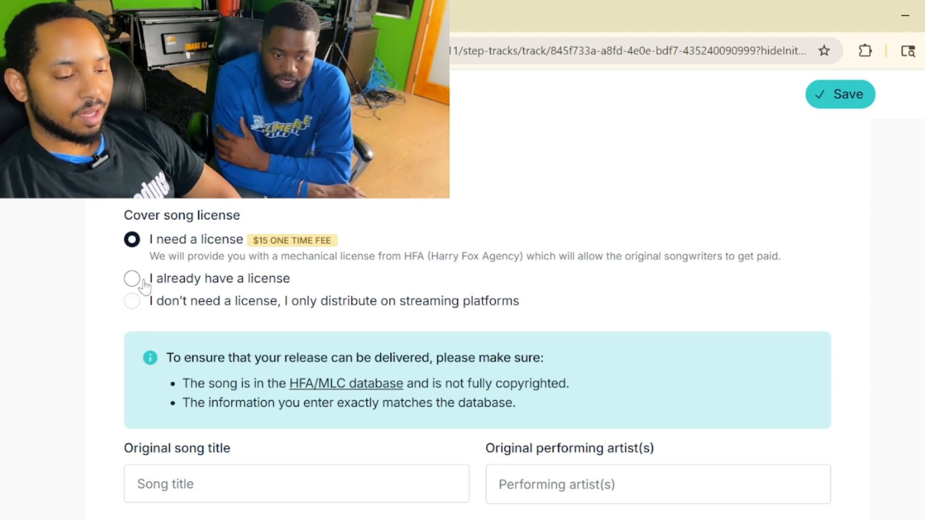
scroll(199, 347, down, 4)
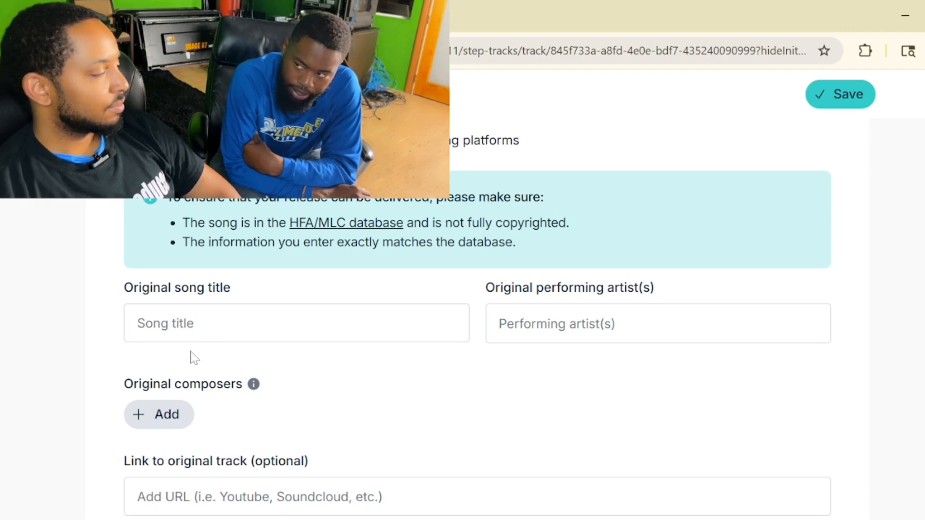
scroll(200, 355, up, 5)
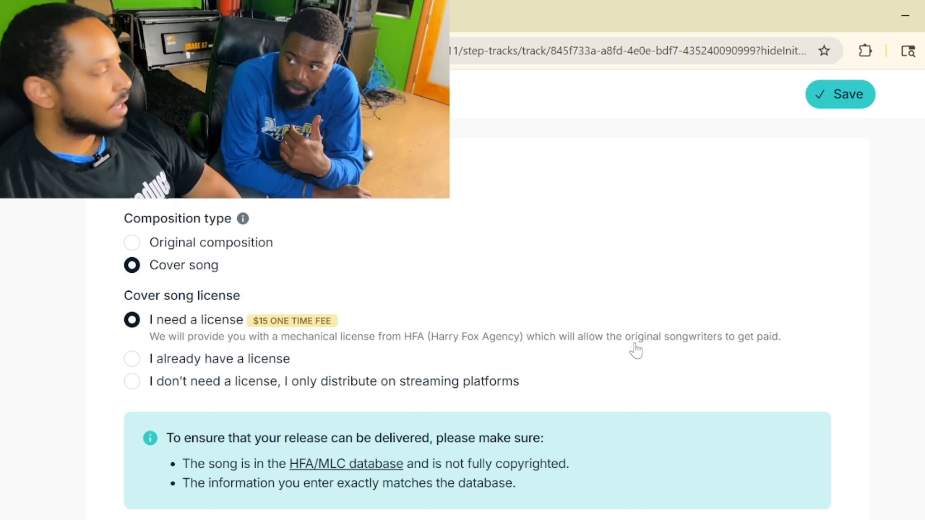
scroll(375, 427, down, 3)
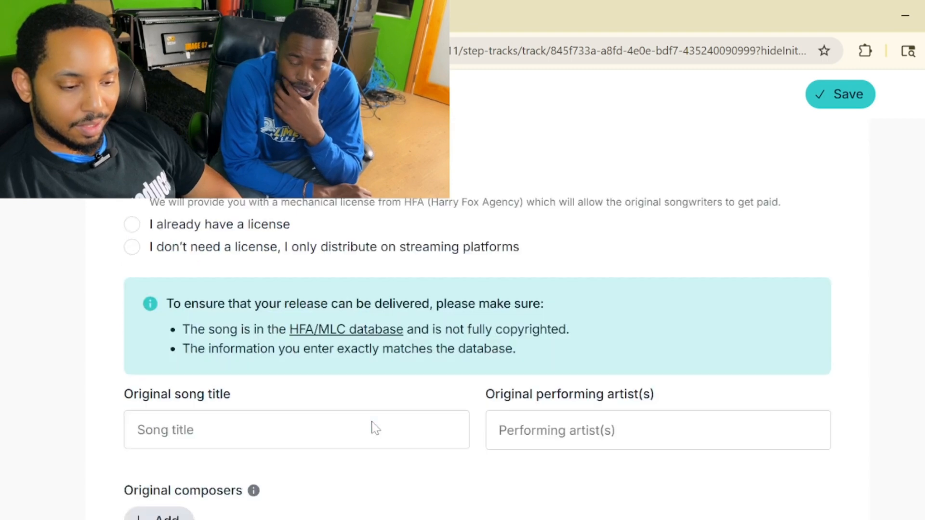
scroll(375, 427, down, 10)
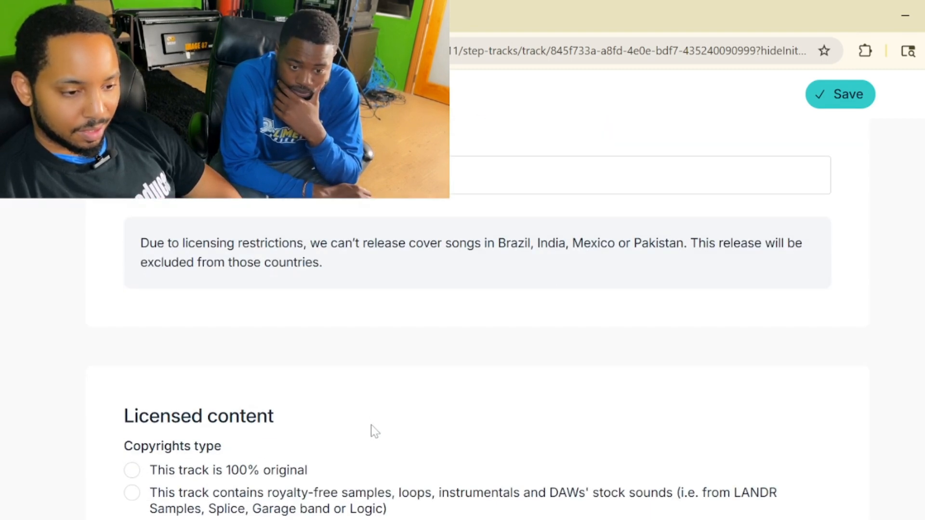
scroll(371, 425, up, 3)
scroll(198, 355, up, 2)
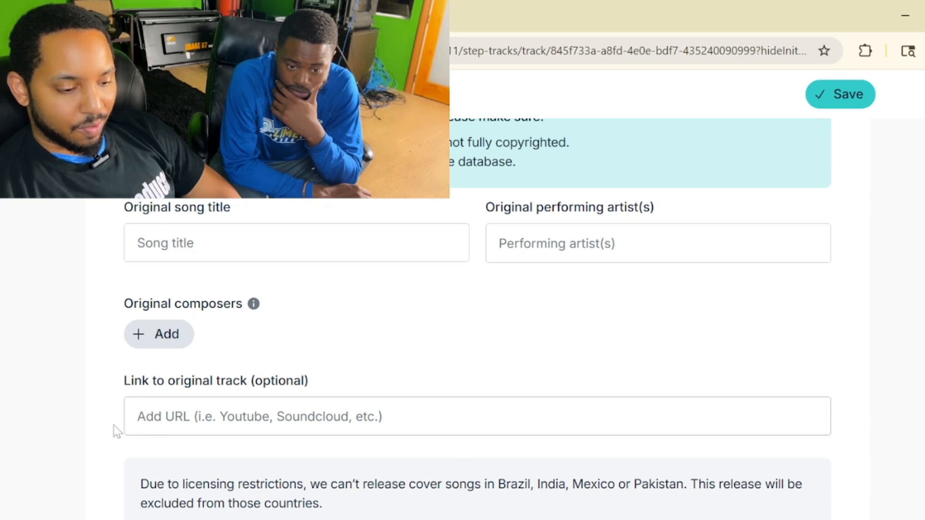
scroll(356, 387, down, 7)
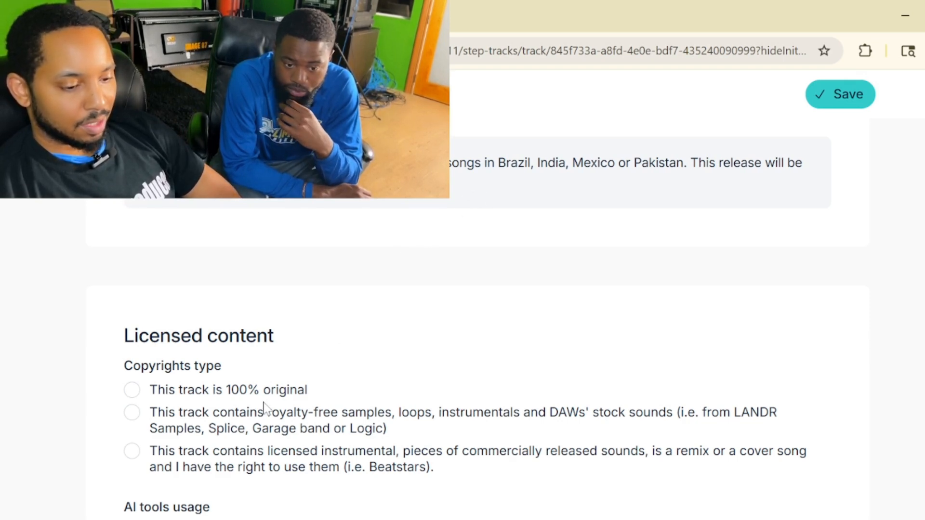
scroll(270, 407, down, 3)
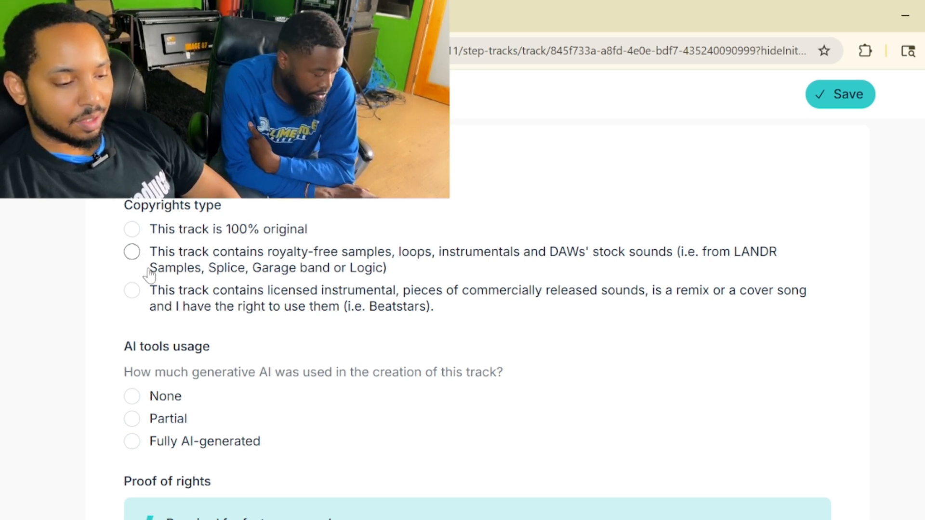
scroll(186, 367, down, 3)
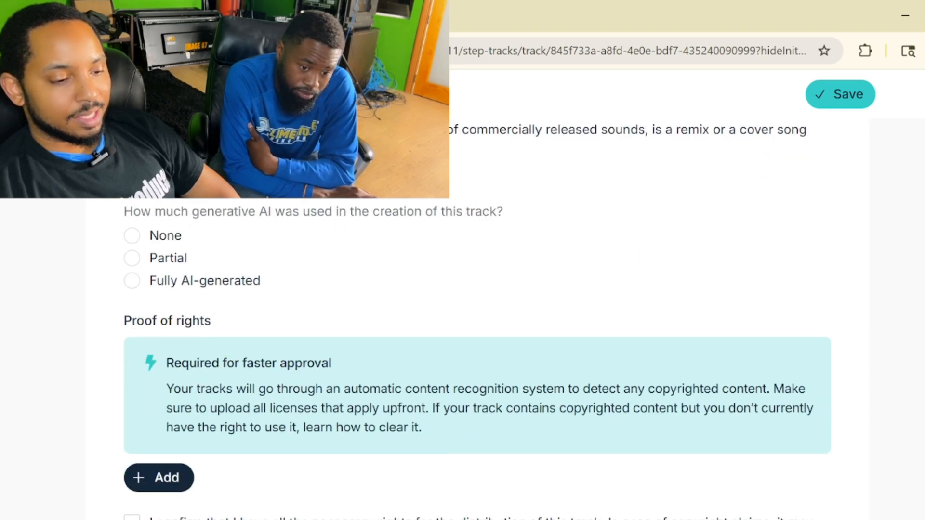
scroll(114, 295, down, 2)
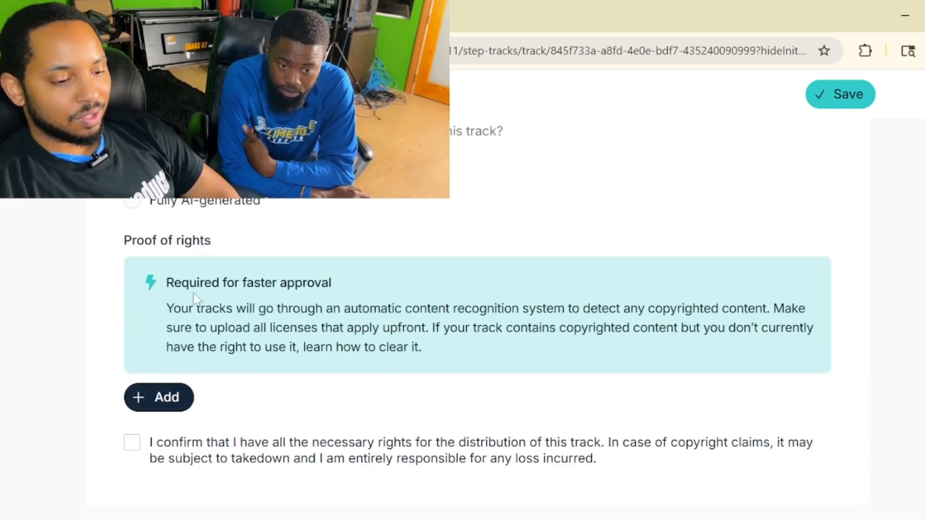
scroll(243, 242, up, 2)
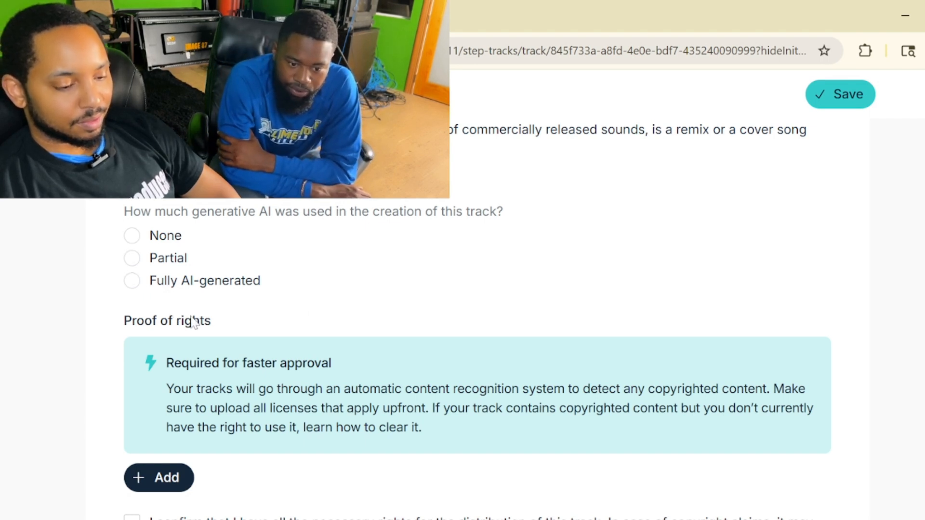
scroll(198, 326, down, 3)
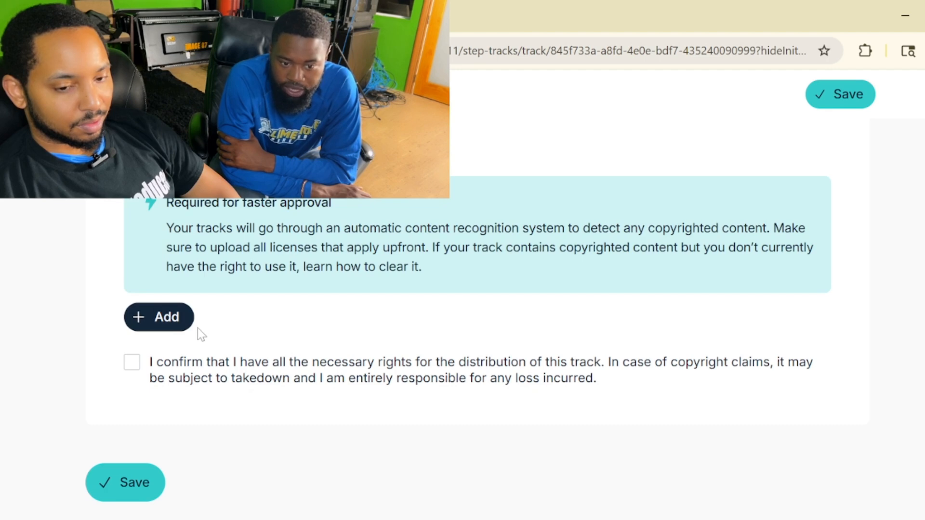
scroll(199, 332, up, 6)
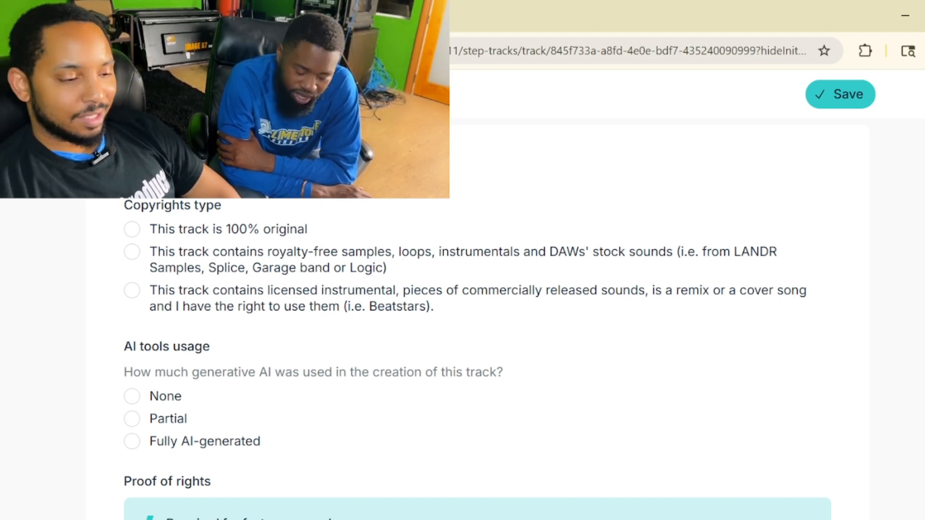
scroll(192, 377, down, 5)
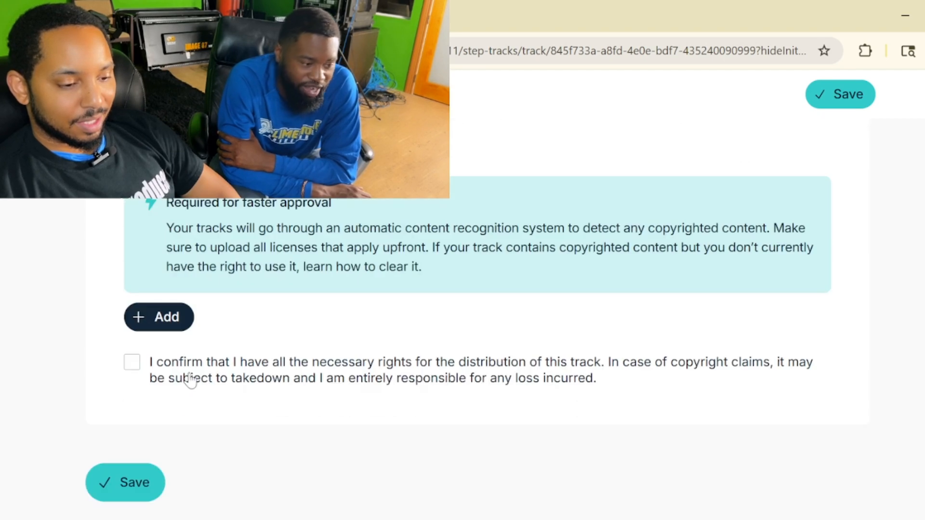
scroll(192, 377, up, 10)
scroll(193, 377, up, 15)
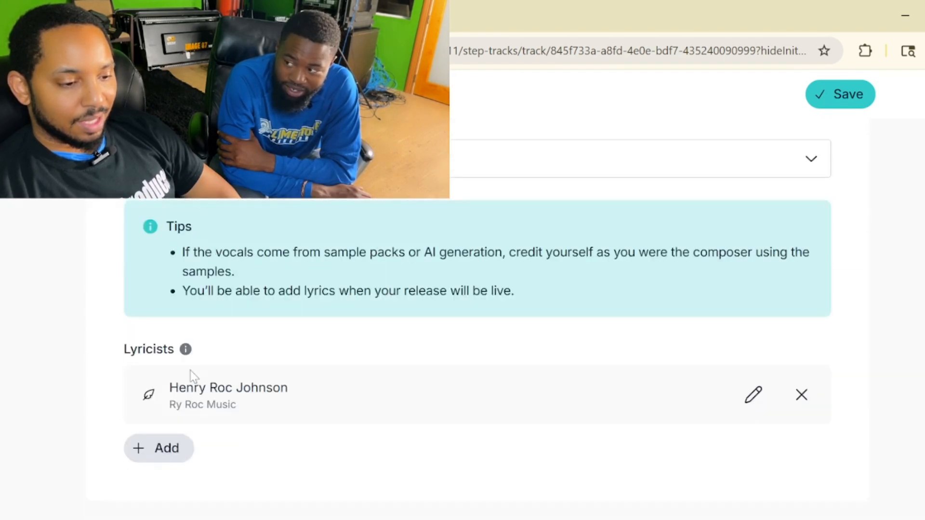
Set the track as instrumental, an original composition, and 100% original under Copyrights type.
scroll(192, 378, down, 6)
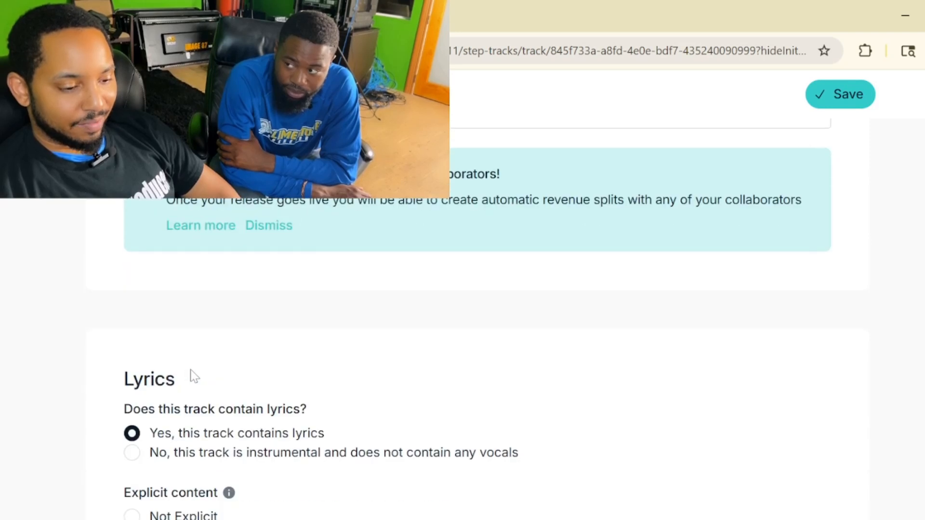
click(132, 292)
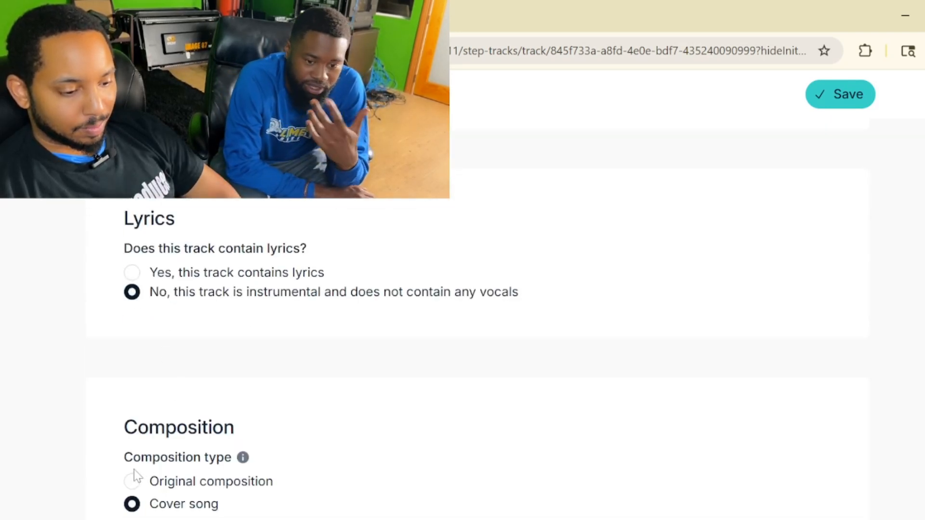
click(132, 481)
scroll(163, 464, down, 5)
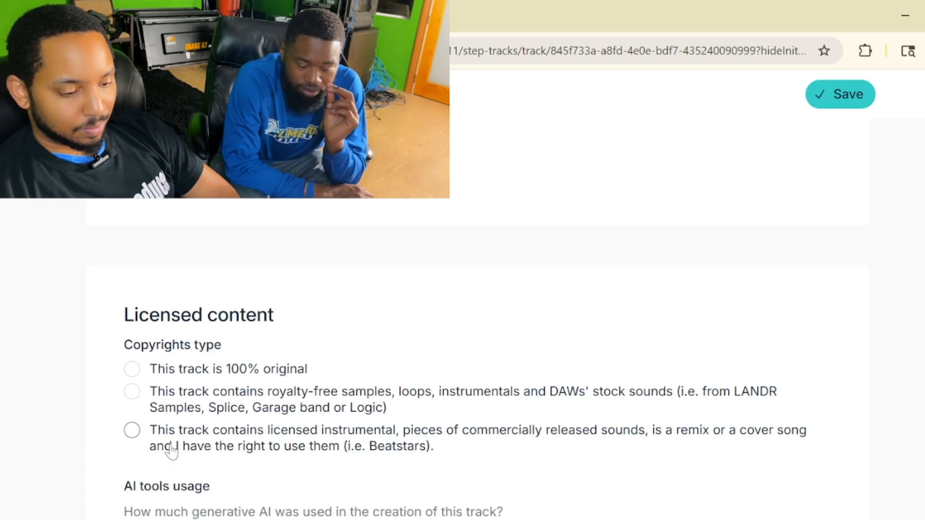
scroll(172, 451, down, 8)
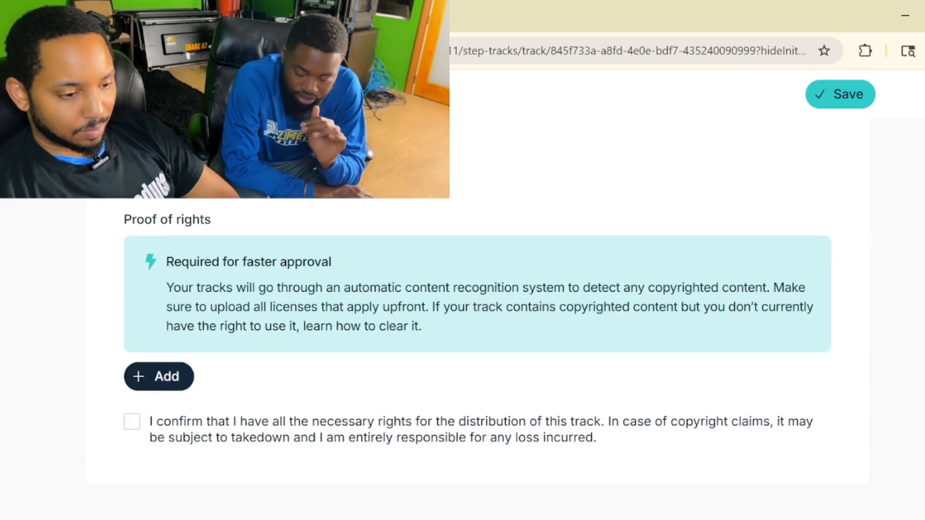
scroll(188, 209, up, 3)
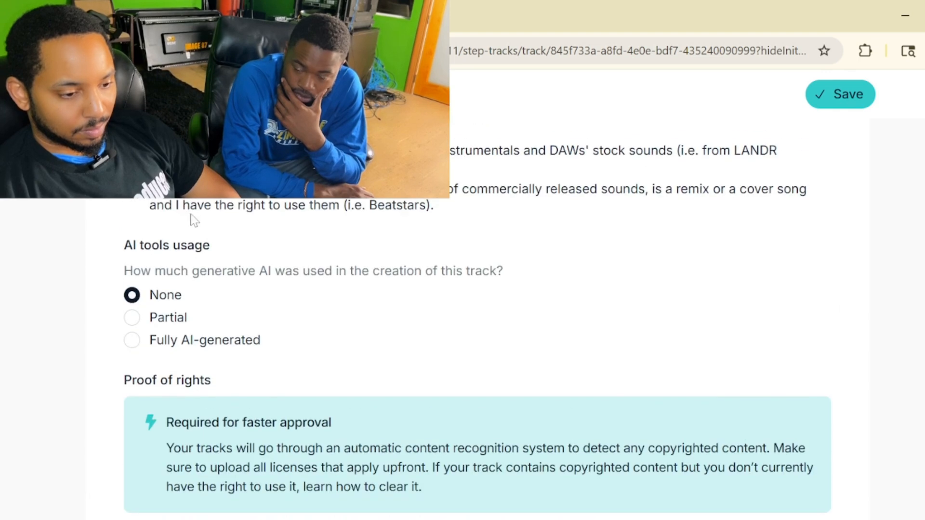
scroll(192, 223, up, 3)
click(133, 291)
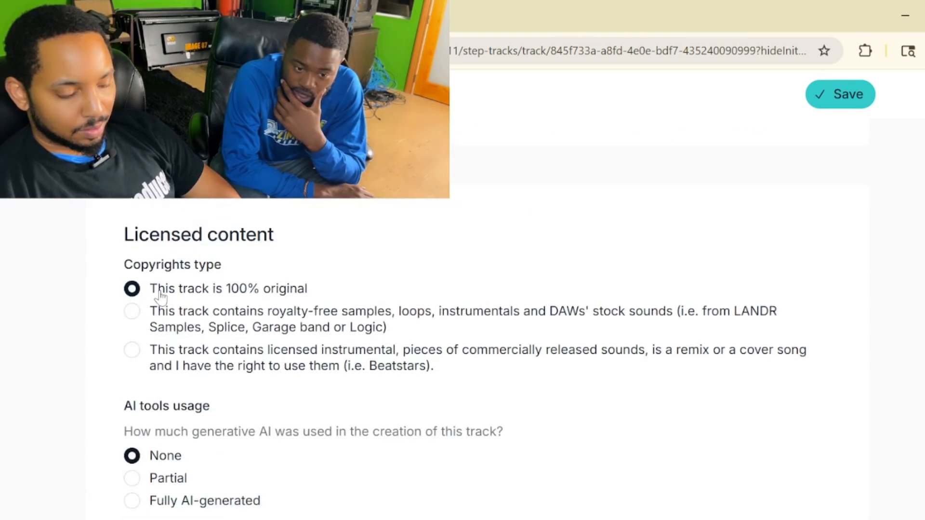
scroll(164, 298, down, 5)
scroll(170, 302, down, 2)
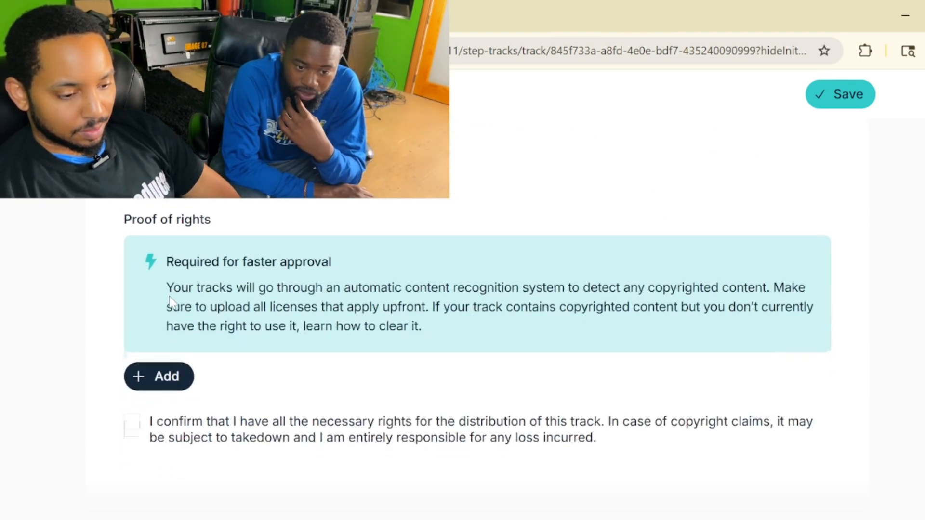
scroll(170, 303, down, 2)
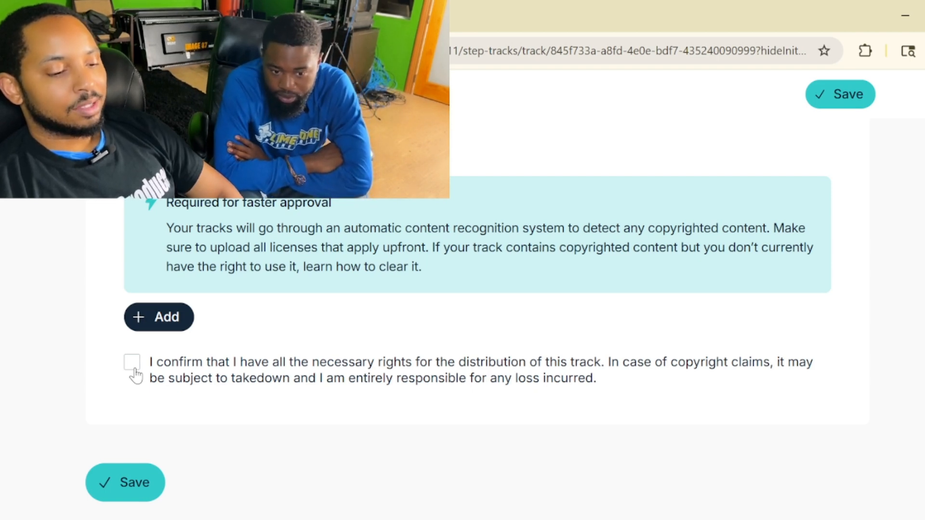
Confirm distribution rights and save the track, deferring the four flagged errors until later.
click(132, 363)
scroll(174, 362, up, 5)
scroll(159, 371, down, 5)
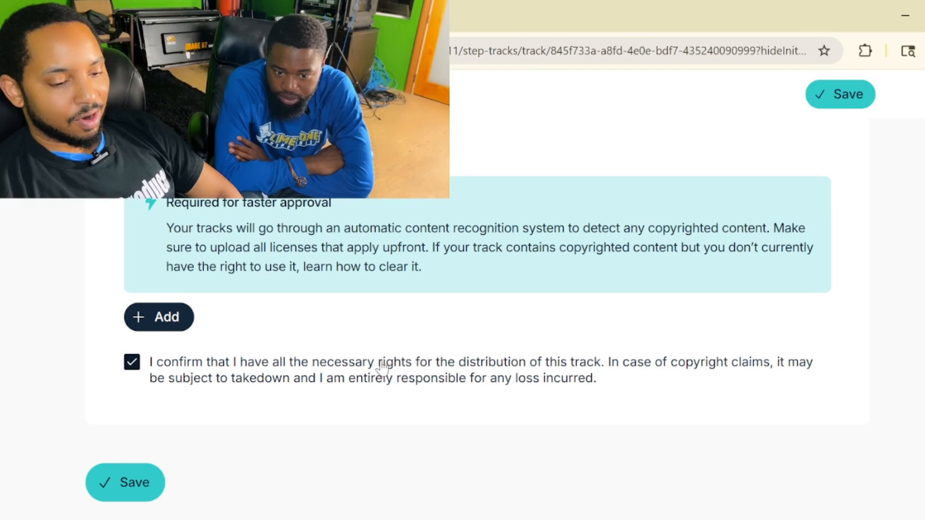
click(109, 482)
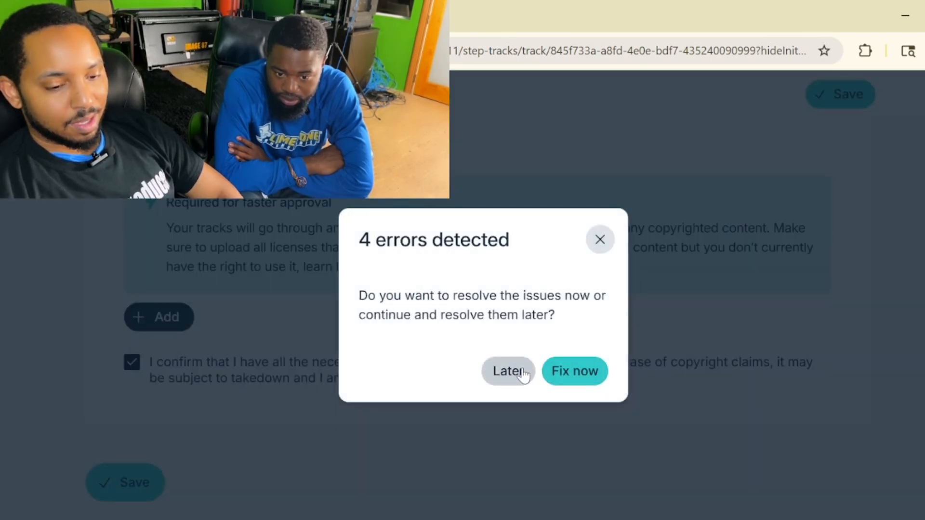
click(556, 373)
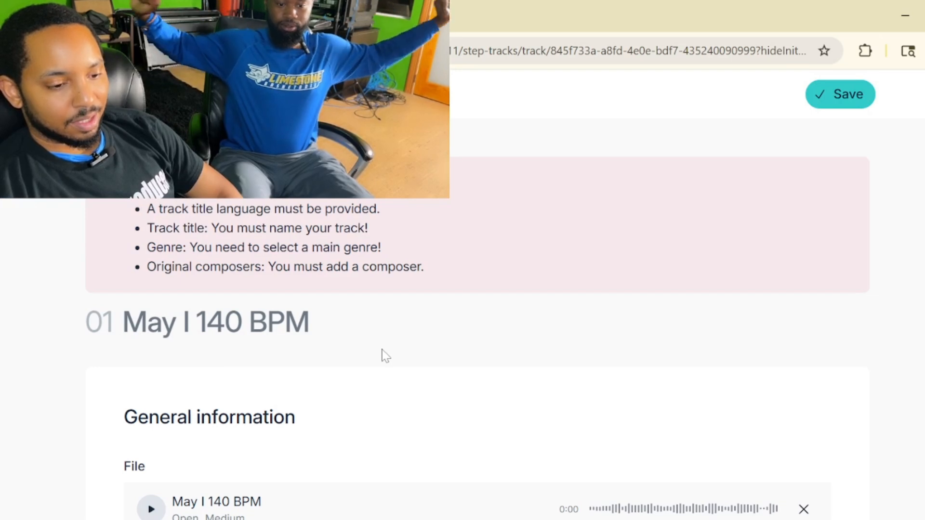
Enter 'Roc Radio' as the track title.
scroll(347, 442, down, 5)
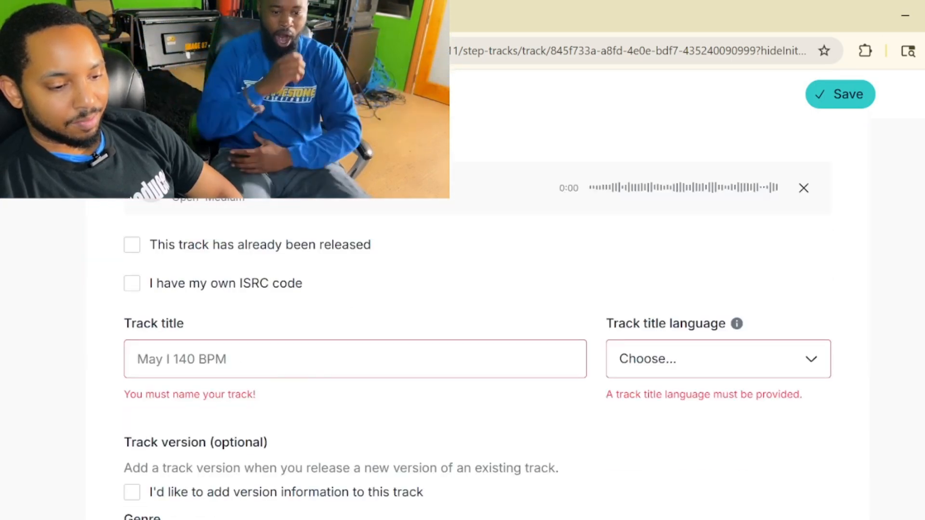
click(347, 359)
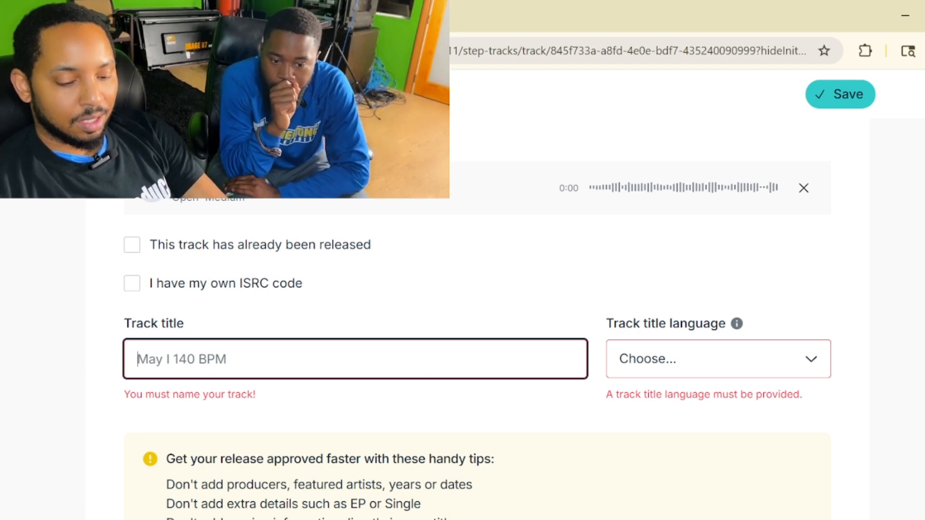
text(Roc R)
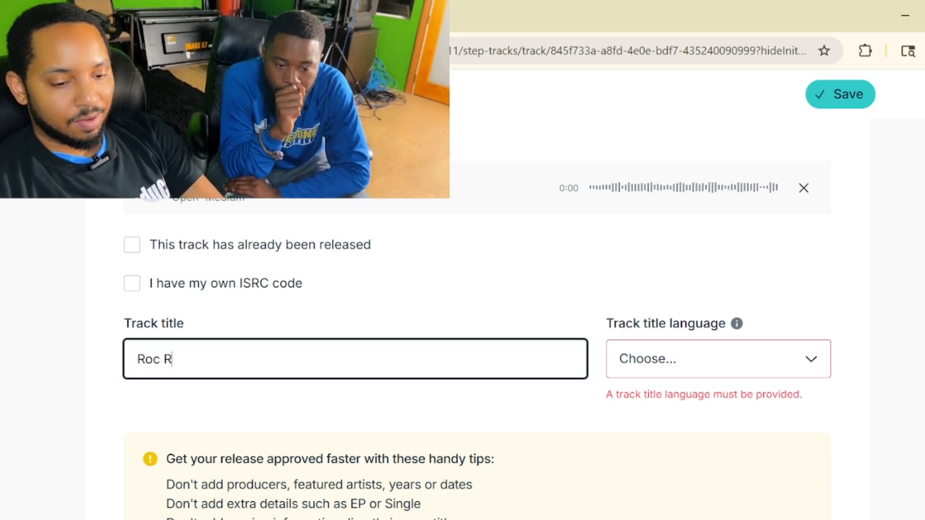
text(adio)
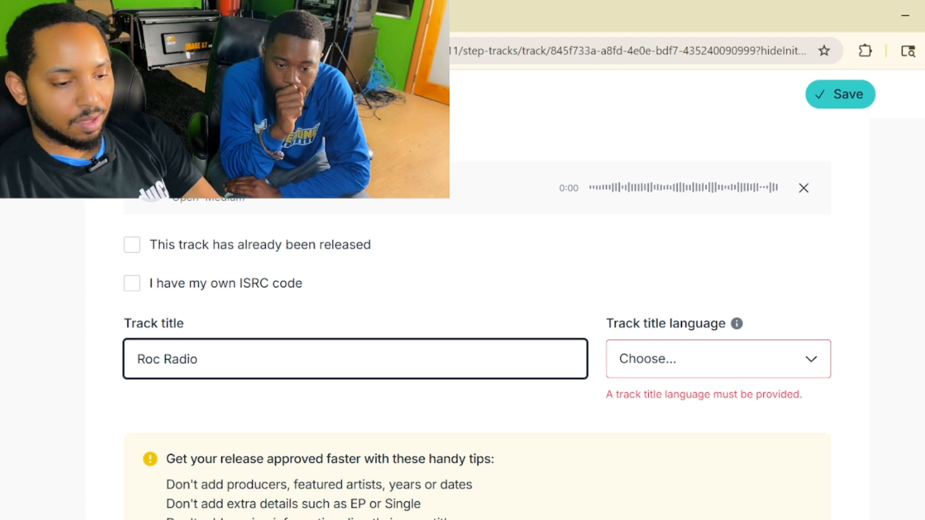
Set the track's title language to English.
click(676, 352)
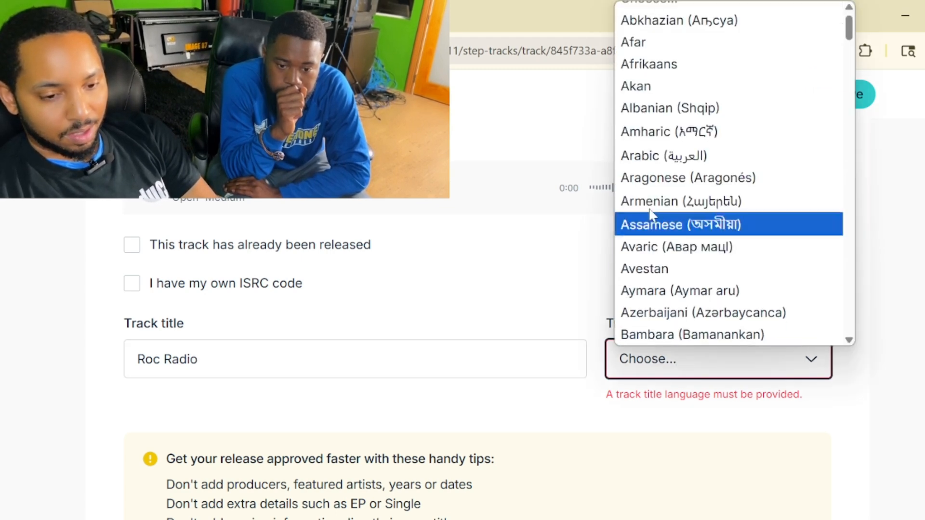
scroll(669, 178, down, 15)
scroll(665, 179, up, 15)
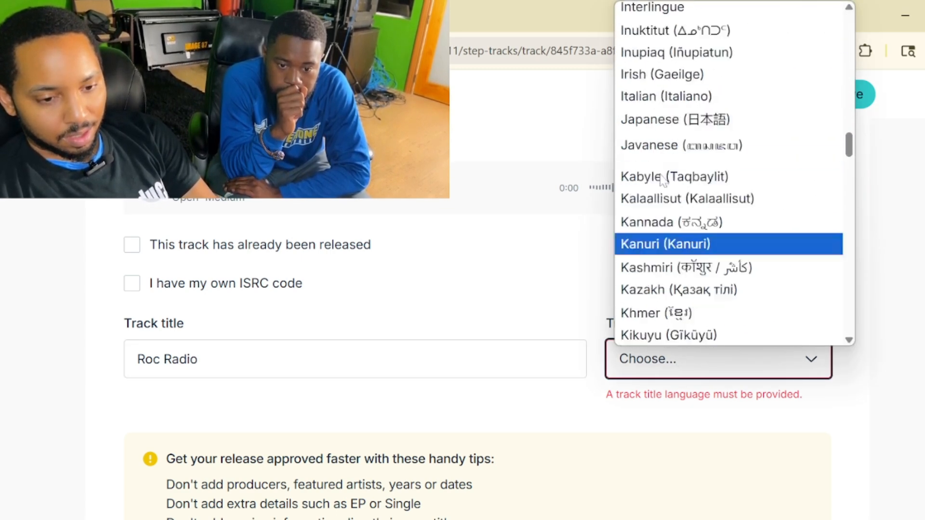
scroll(663, 212, down, 7)
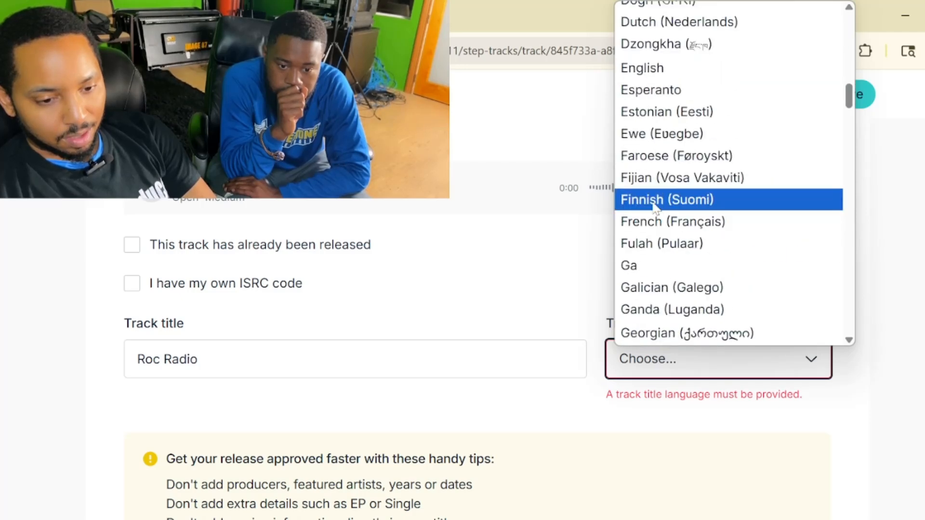
click(634, 71)
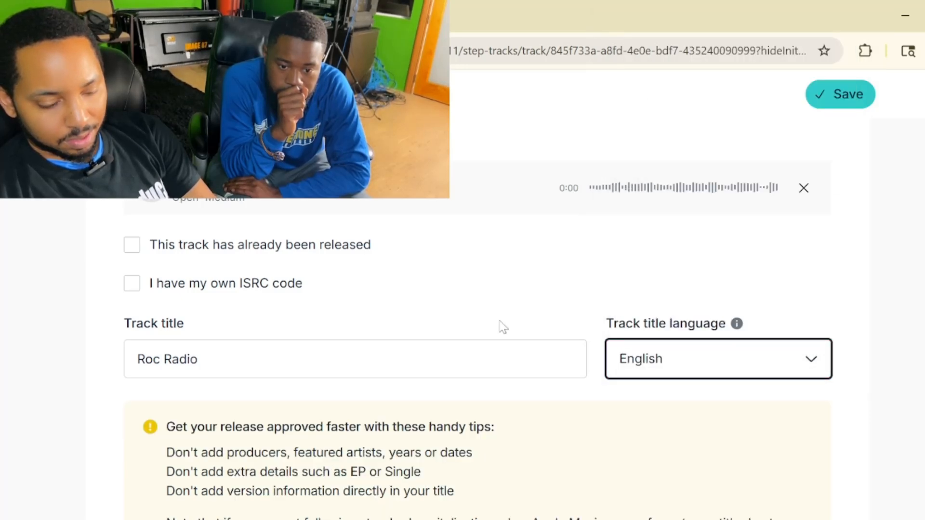
scroll(333, 463, up, 5)
scroll(336, 433, down, 15)
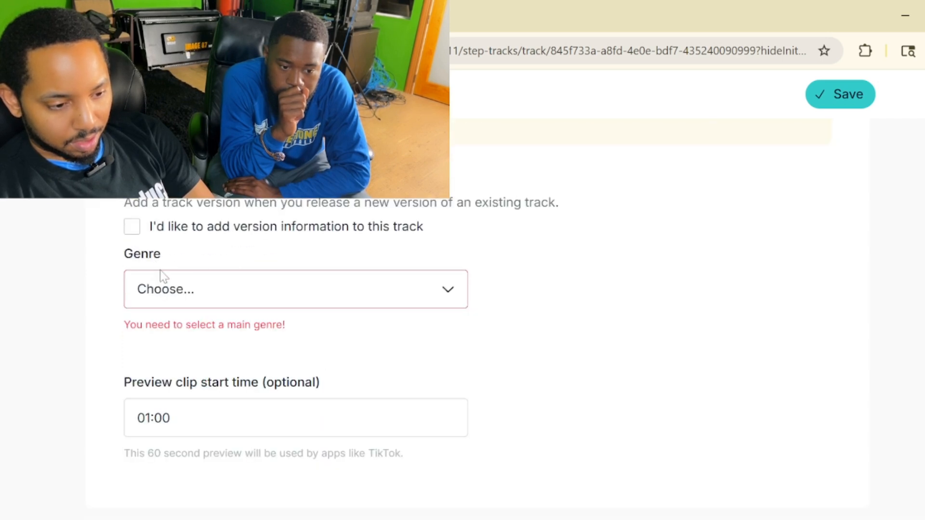
Set the track's genre to Hip Hop (Rap).
click(167, 299)
scroll(206, 222, down, 4)
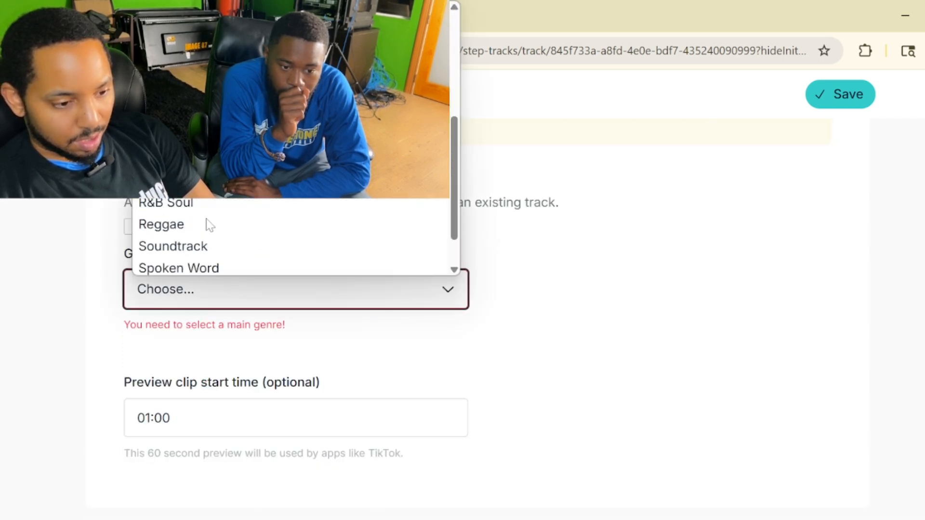
scroll(206, 212, up, 4)
scroll(208, 222, down, 6)
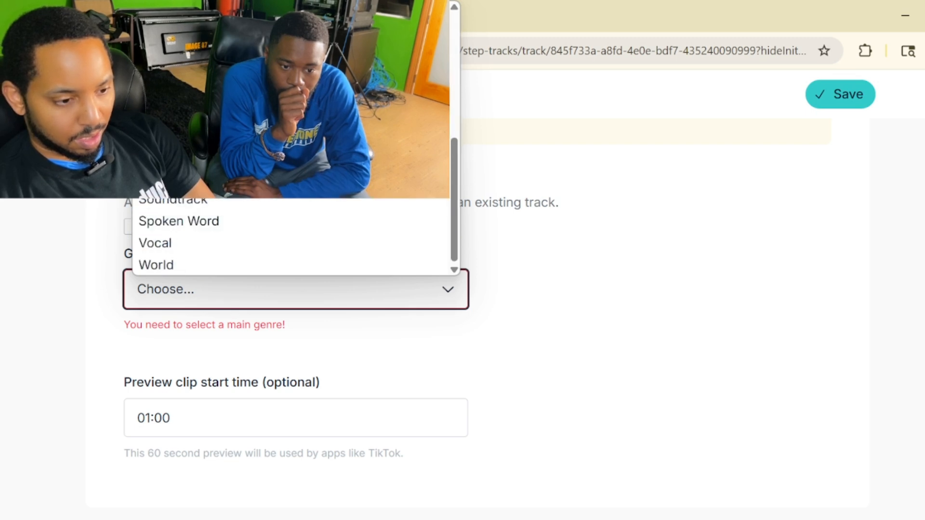
scroll(190, 228, up, 6)
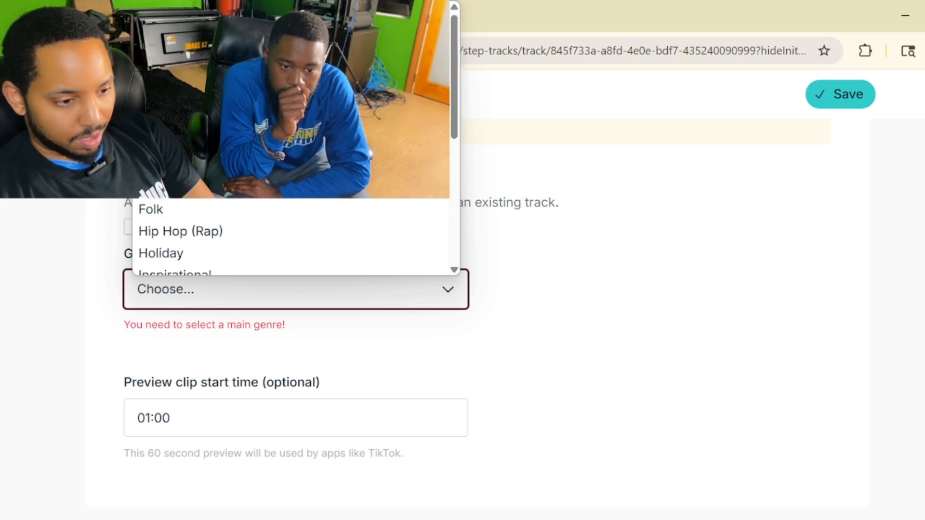
click(191, 228)
Save the track details from the bottom of the form.
scroll(472, 355, up, 4)
scroll(535, 359, down, 3)
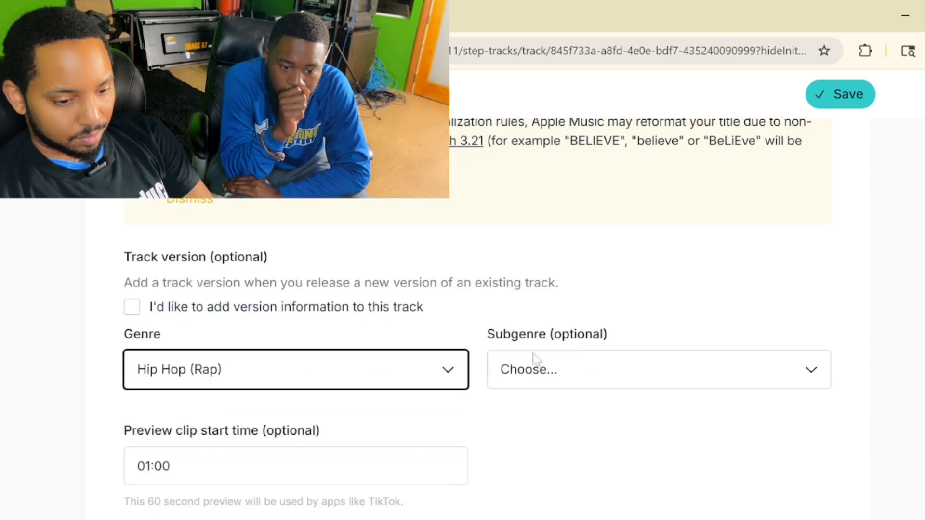
scroll(535, 359, down, 15)
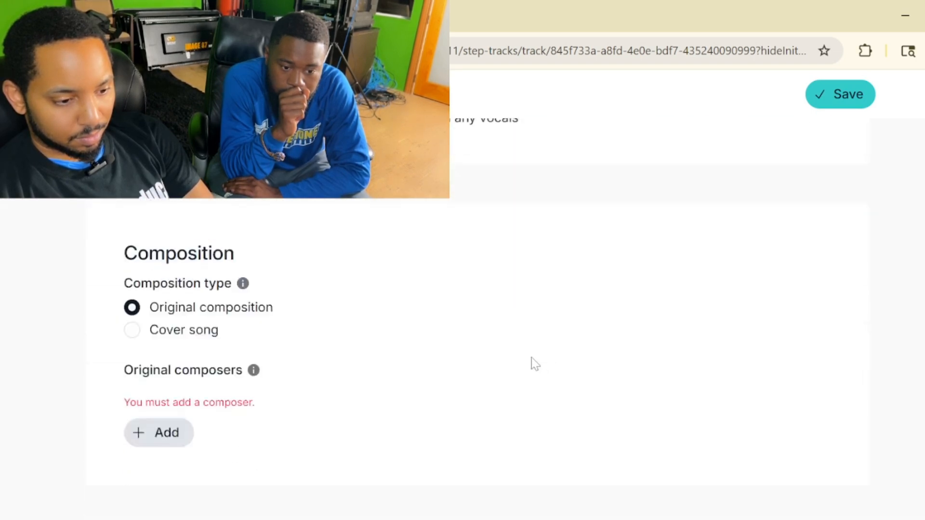
scroll(531, 358, down, 10)
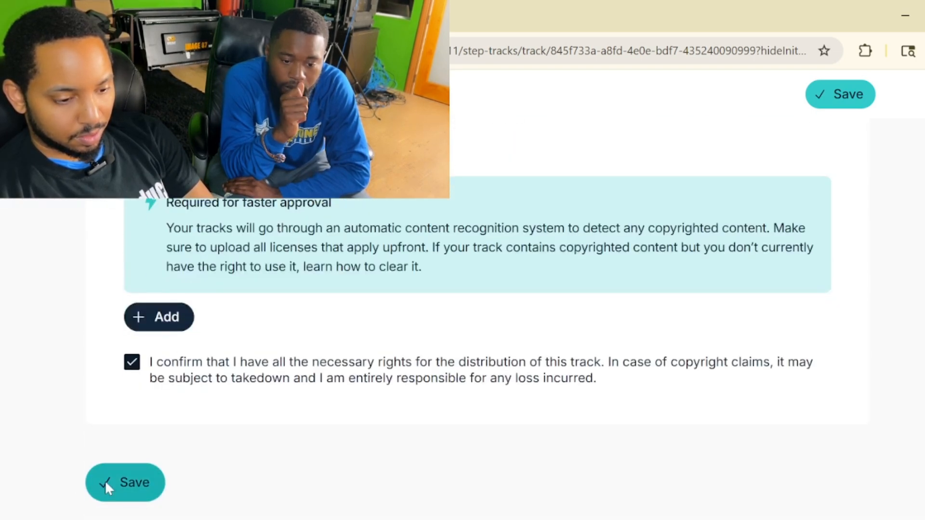
click(105, 485)
Choose to fix the reported issue now and look over the track form.
click(585, 373)
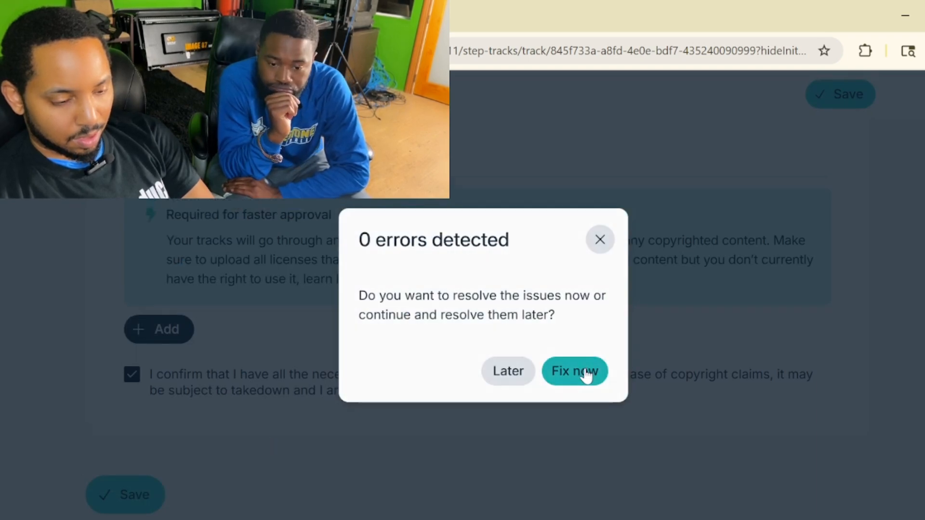
scroll(321, 362, down, 6)
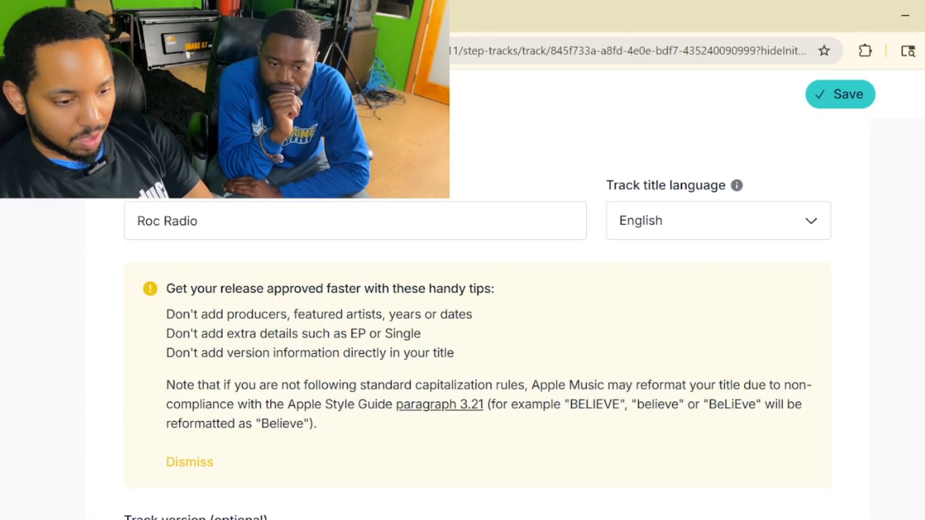
scroll(327, 361, down, 5)
scroll(326, 362, up, 5)
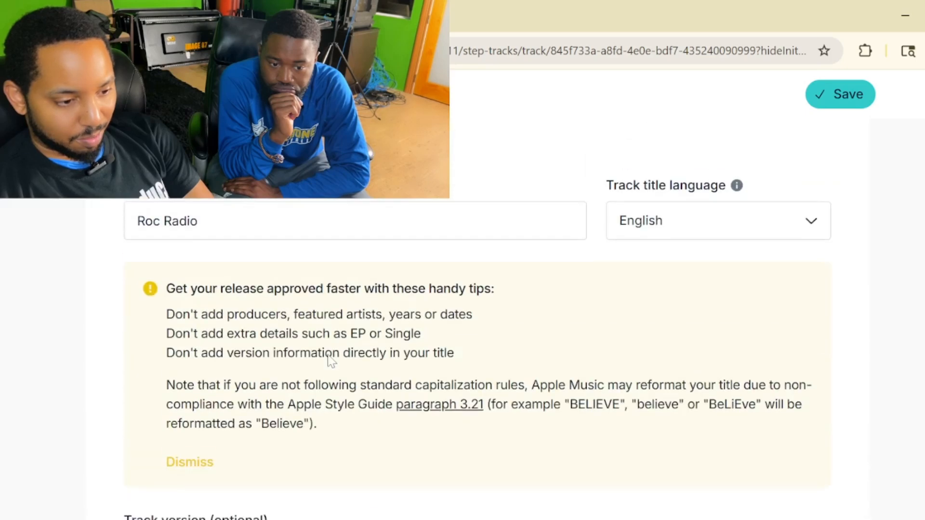
scroll(331, 362, up, 4)
scroll(331, 361, down, 11)
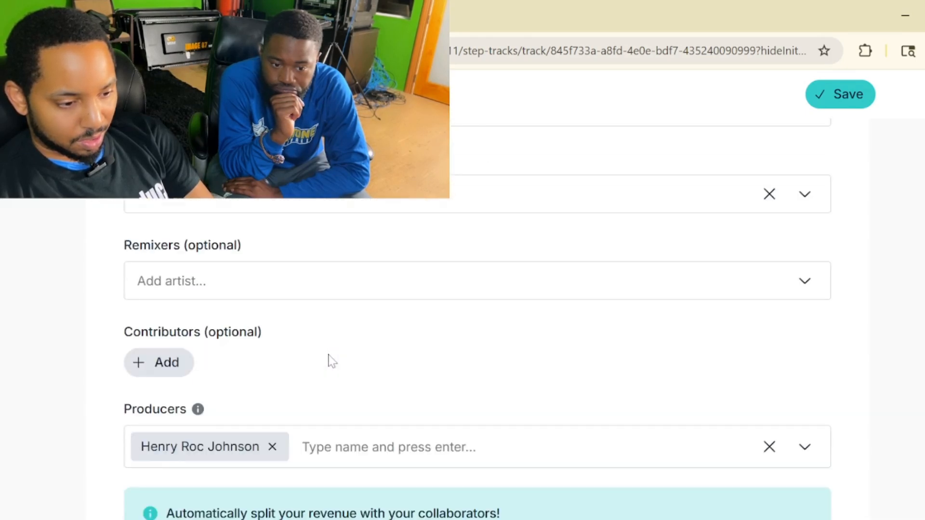
scroll(333, 362, down, 8)
scroll(333, 361, up, 8)
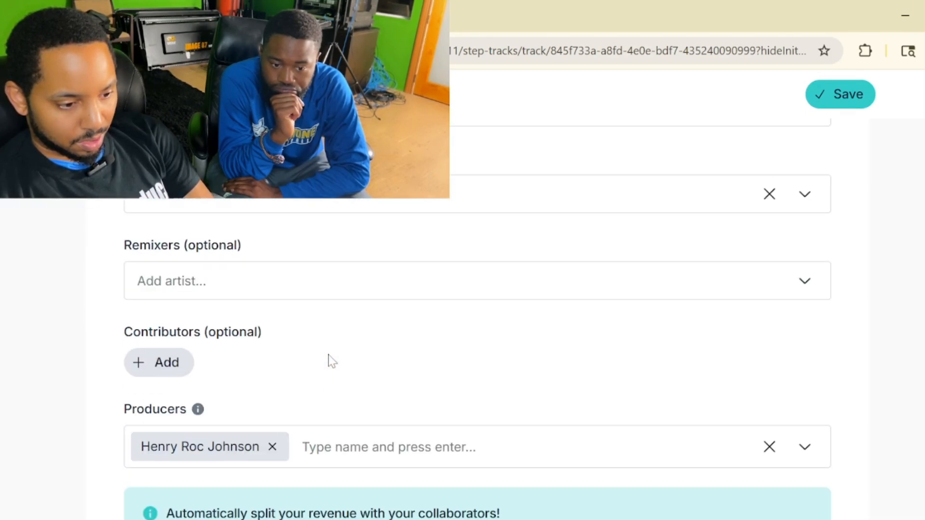
scroll(253, 379, up, 5)
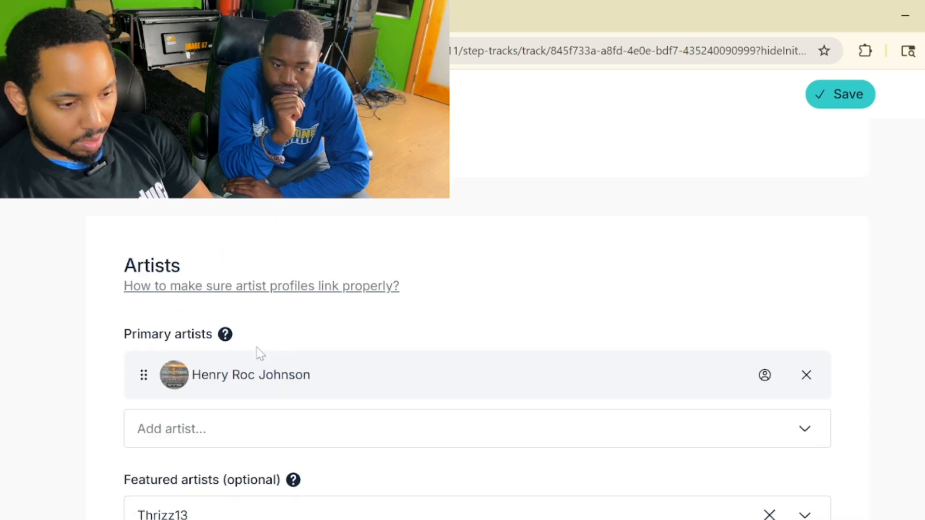
scroll(264, 356, down, 5)
scroll(262, 355, down, 3)
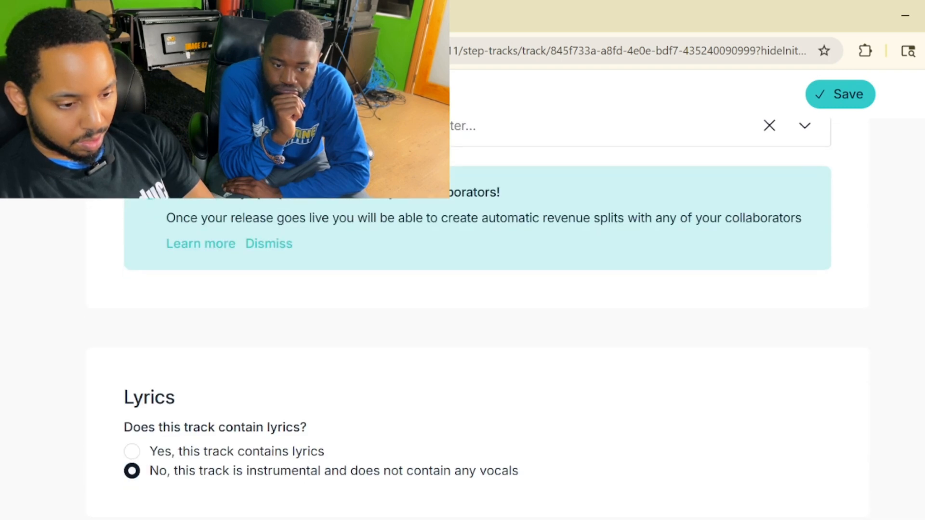
scroll(262, 355, up, 8)
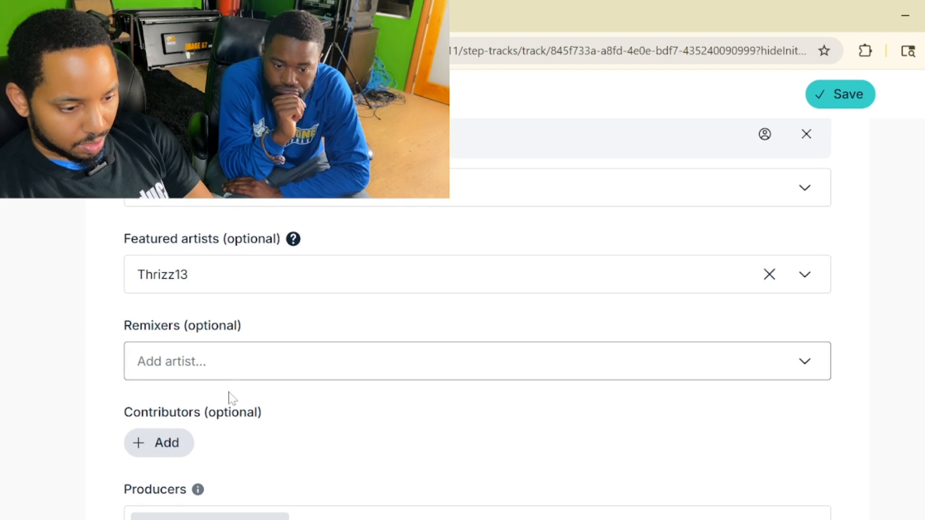
scroll(195, 428, up, 4)
scroll(201, 424, up, 5)
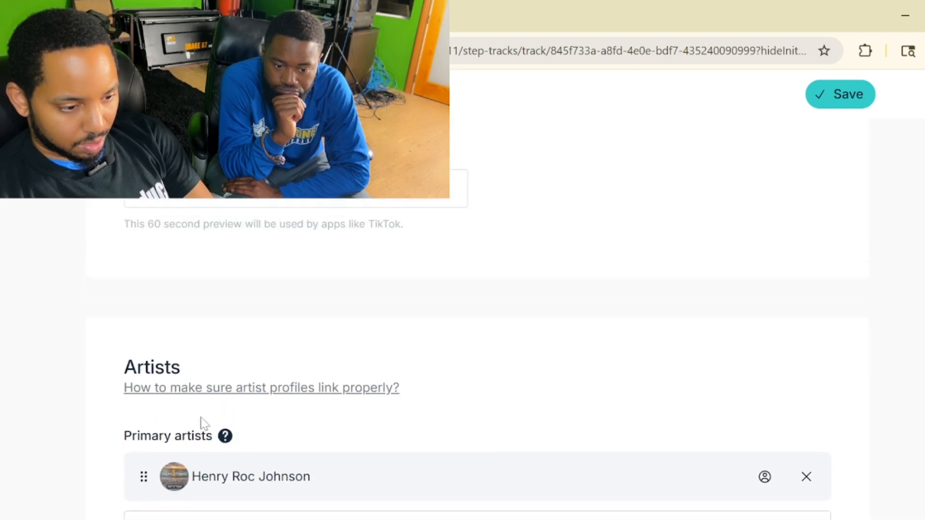
scroll(212, 414, down, 9)
scroll(224, 407, down, 10)
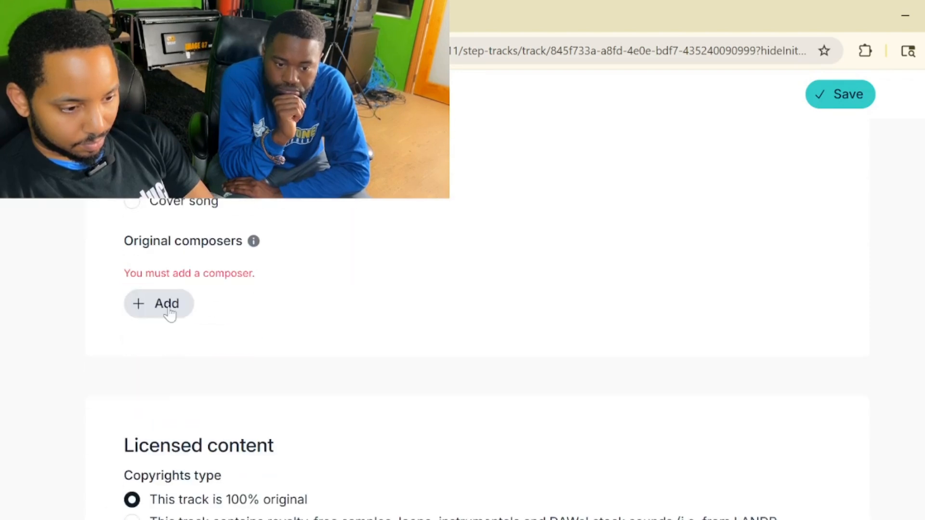
Add the primary artist as original composer, marked as their own publisher.
click(169, 311)
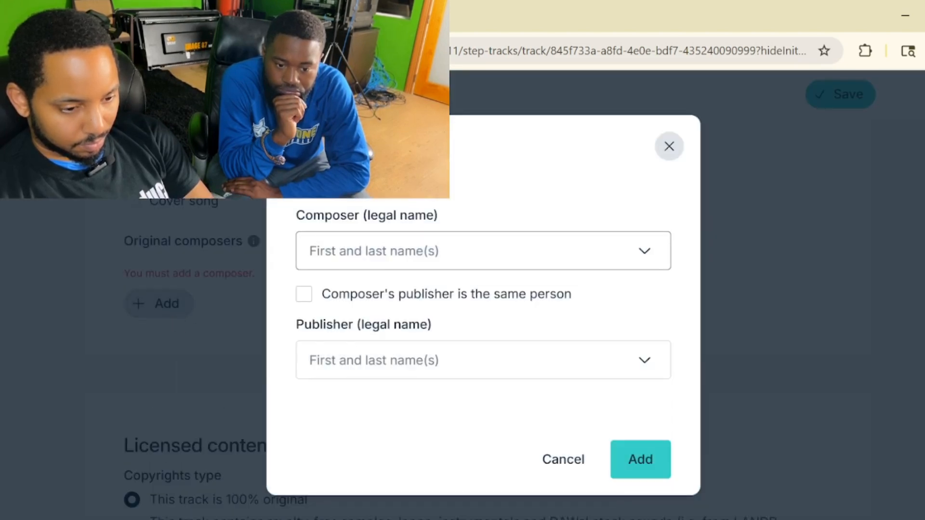
click(419, 253)
click(394, 341)
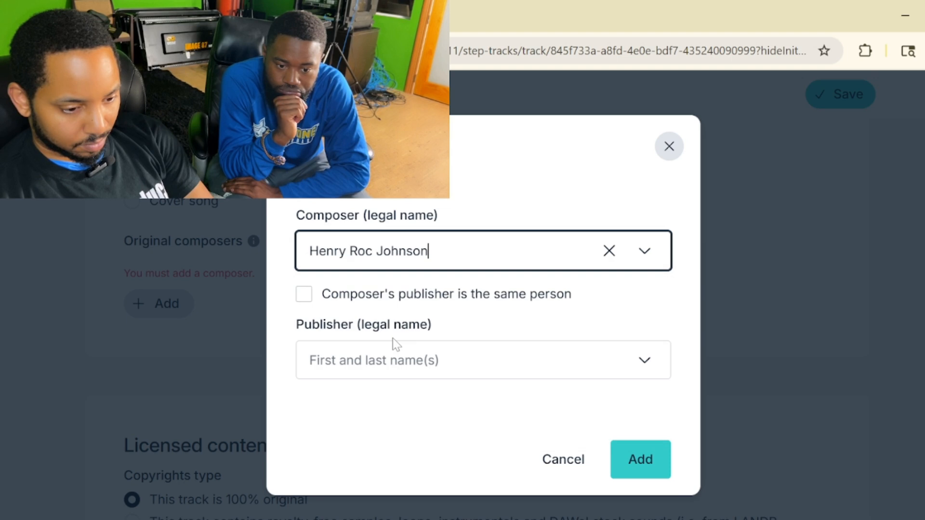
click(313, 294)
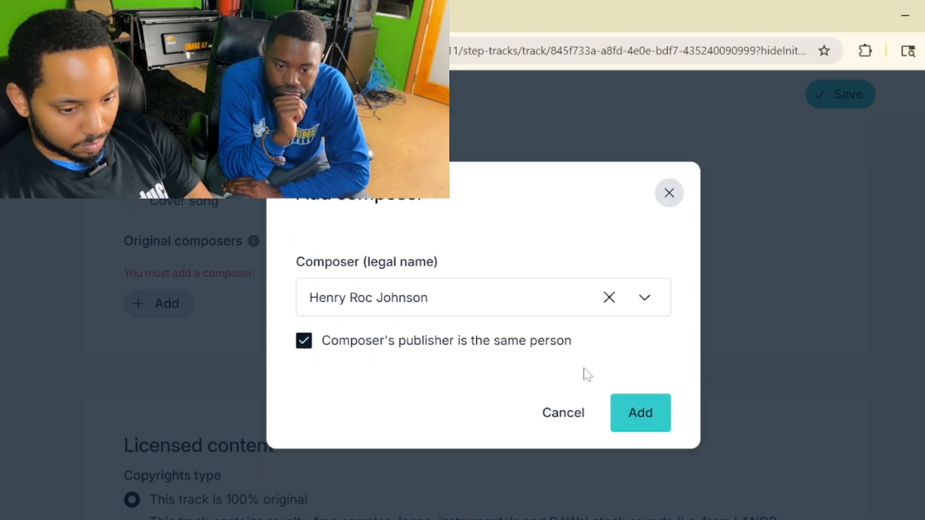
click(632, 414)
scroll(601, 395, down, 10)
scroll(601, 396, up, 8)
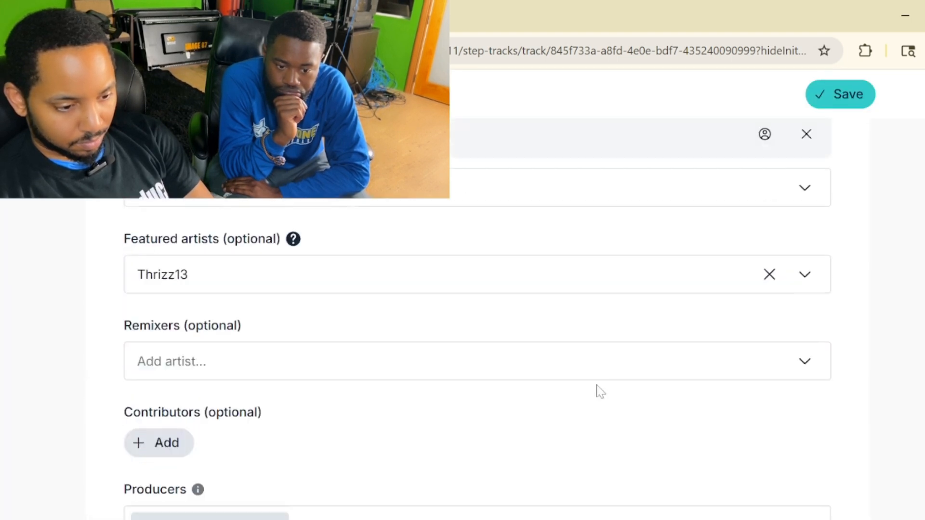
scroll(596, 389, down, 2)
scroll(620, 423, up, 8)
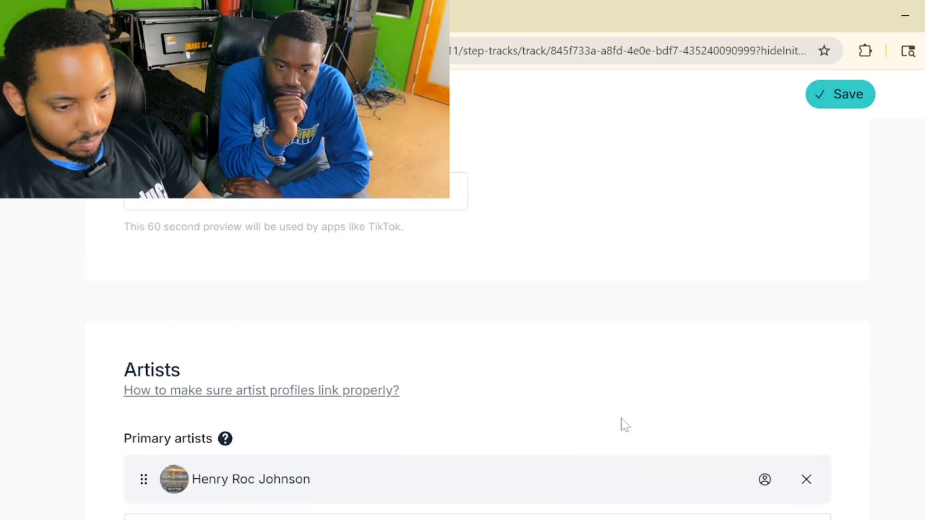
scroll(623, 418, down, 15)
scroll(615, 419, down, 2)
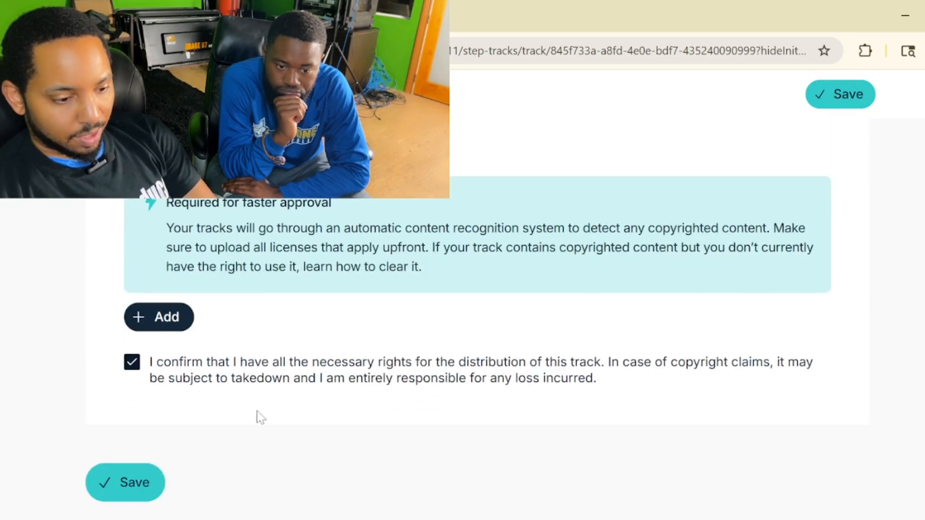
Save the track details and set the artist as composition and master owner, both 2025.
click(103, 485)
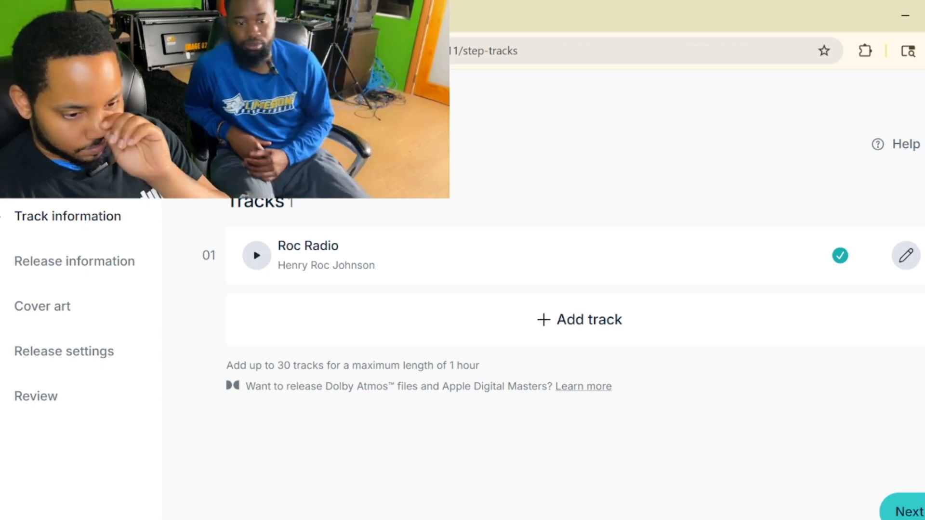
click(93, 270)
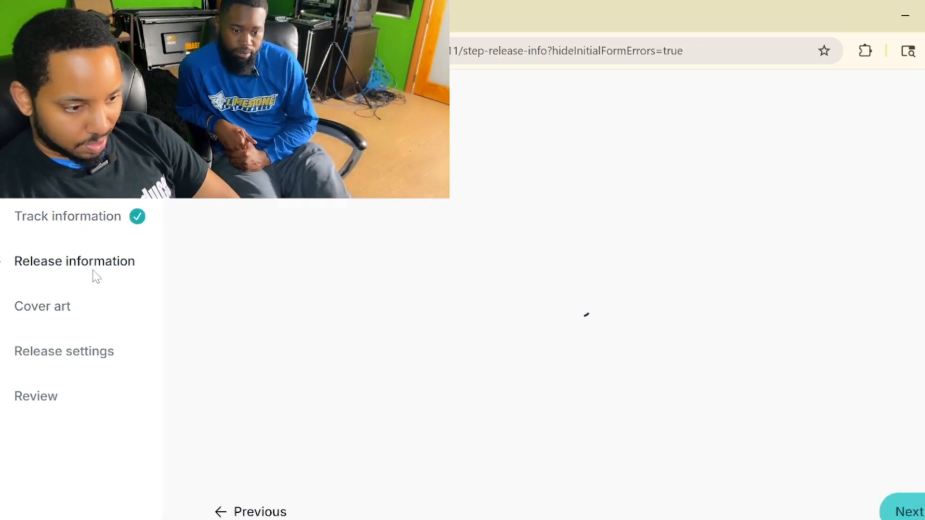
click(359, 283)
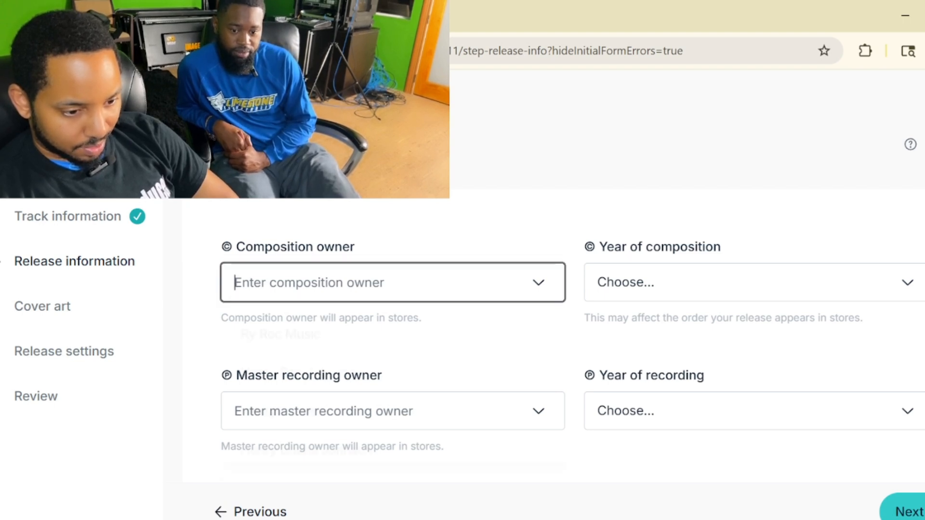
click(346, 379)
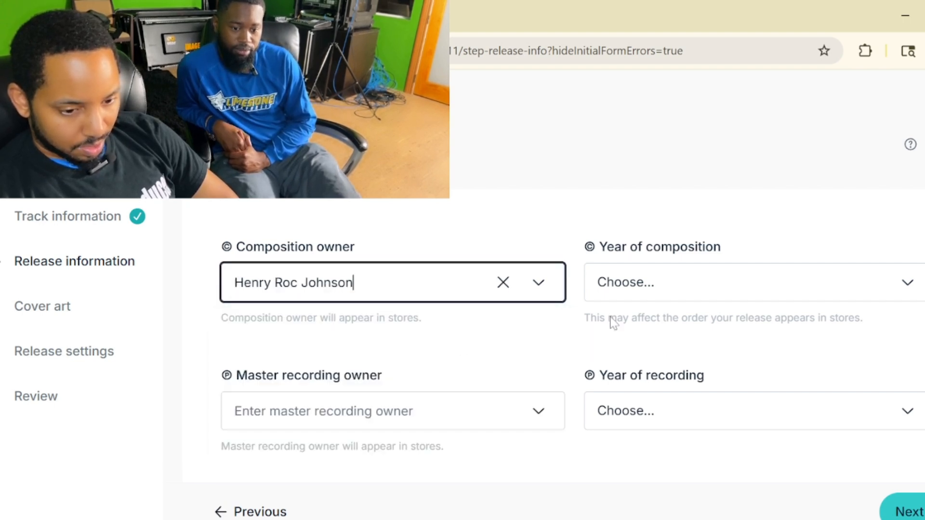
click(655, 281)
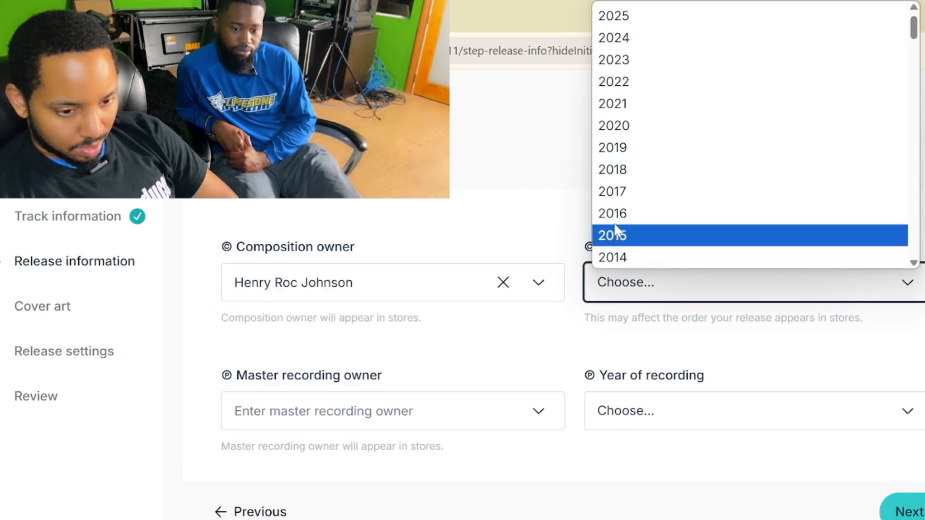
click(613, 19)
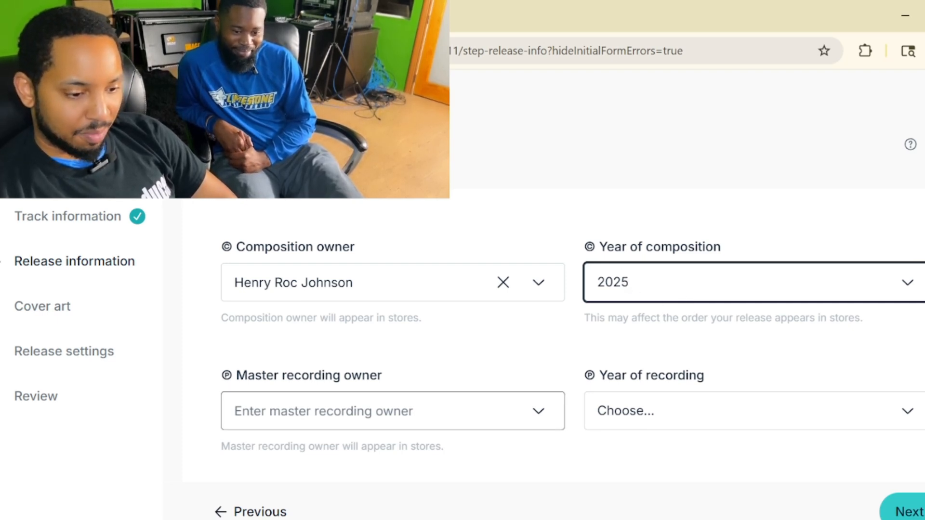
click(366, 411)
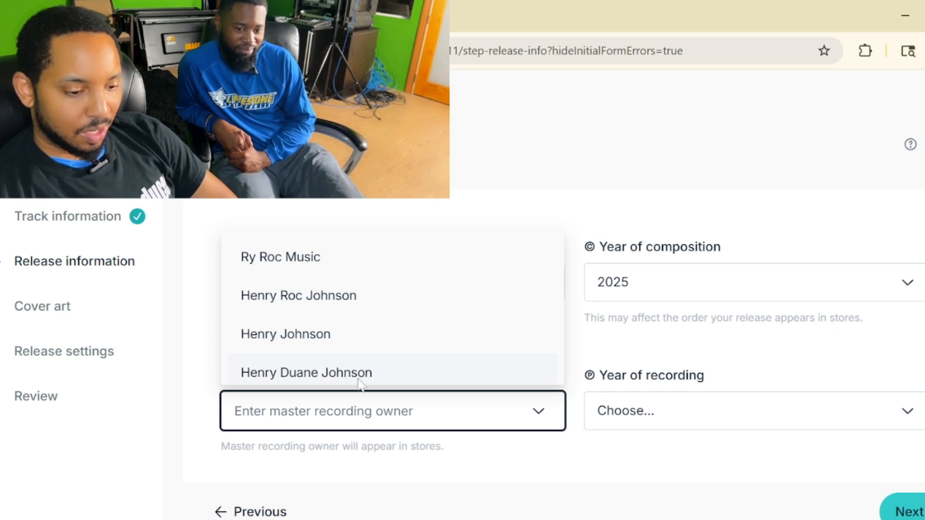
click(361, 376)
click(617, 404)
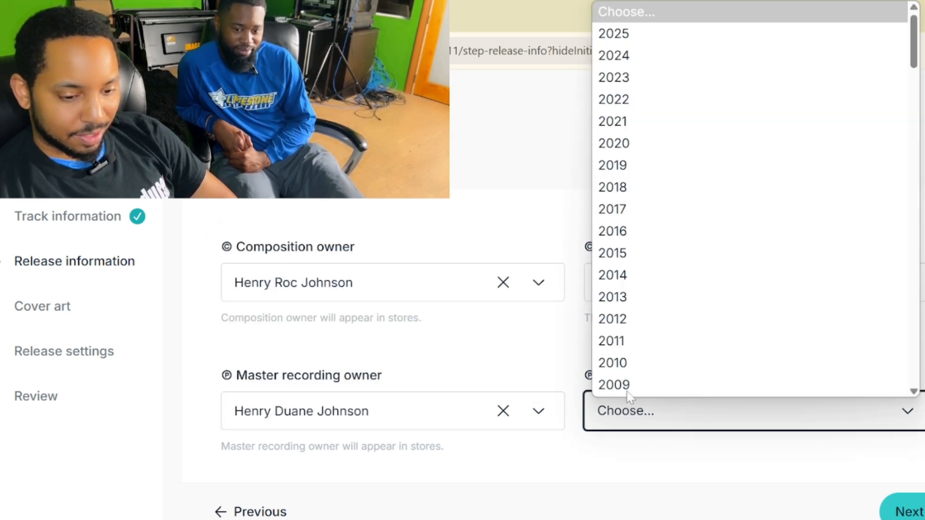
click(600, 40)
Mark that the release has a label named 'Ry Rox Music' and continue to Cover art.
scroll(420, 389, down, 3)
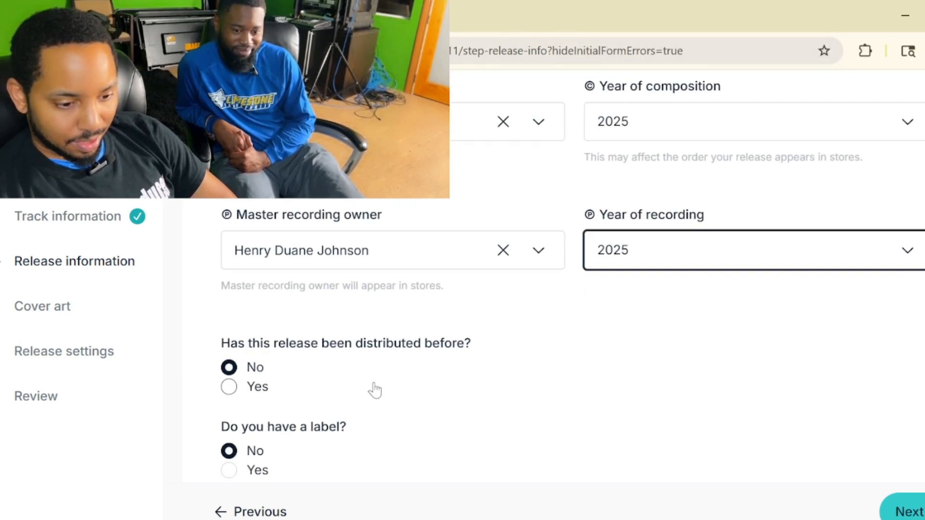
scroll(341, 388, down, 2)
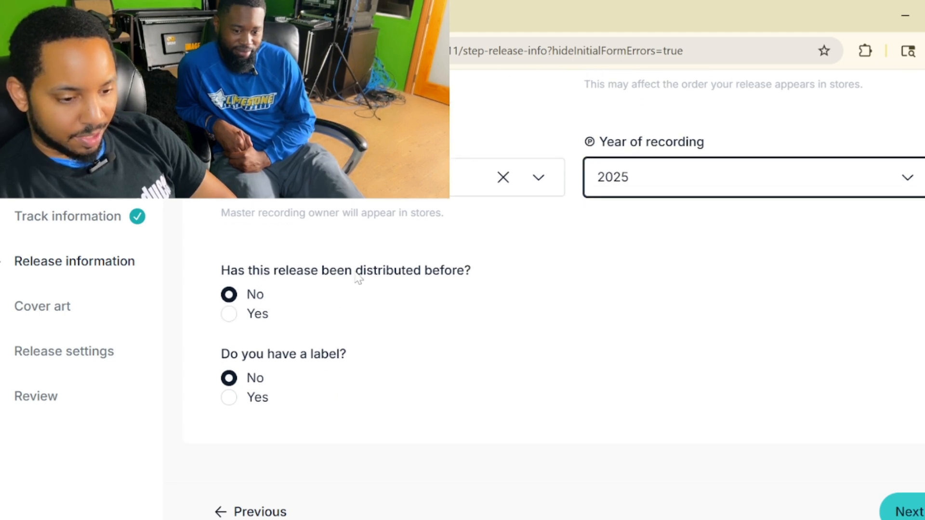
click(231, 399)
click(271, 461)
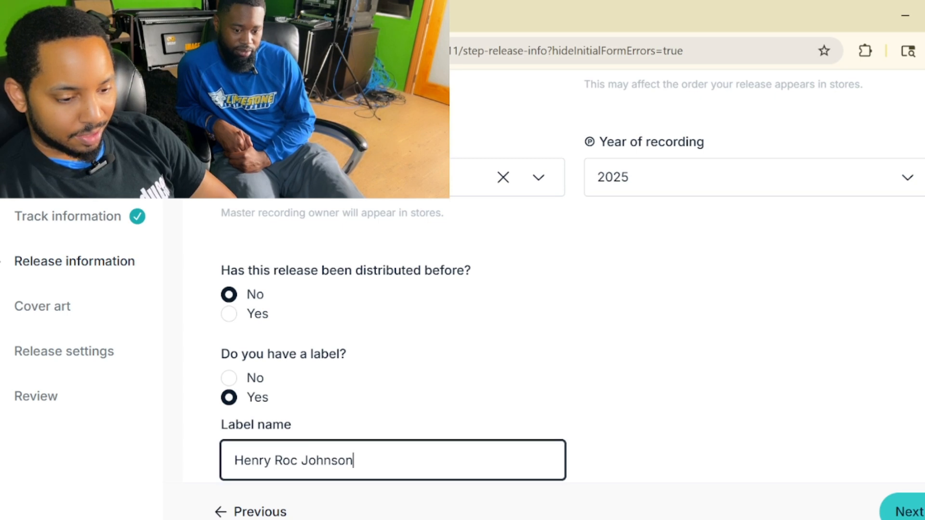
drag(354, 460, 218, 459)
text(Ry )
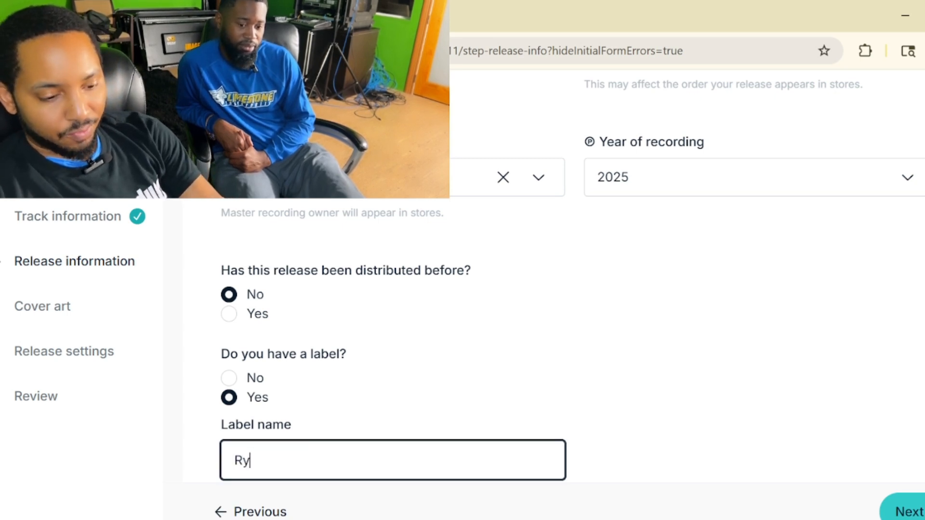
text(Rox)
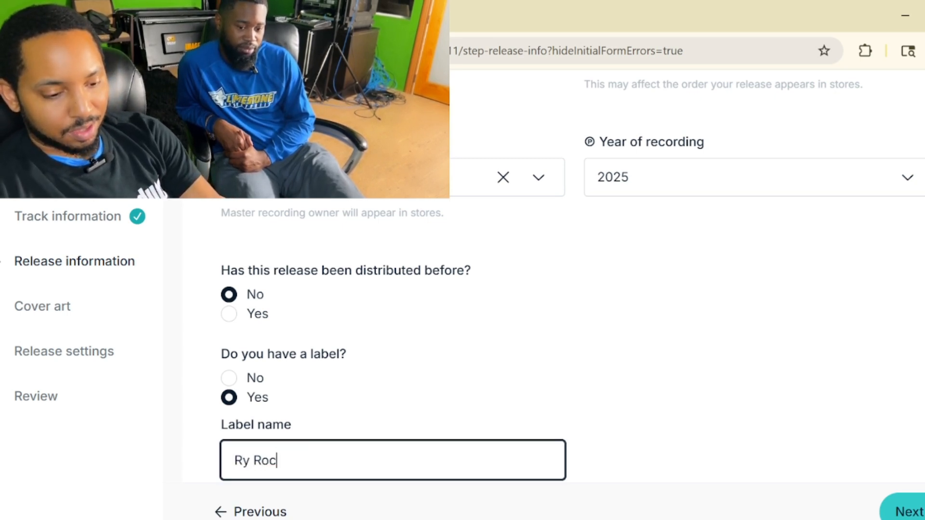
text( Musi)
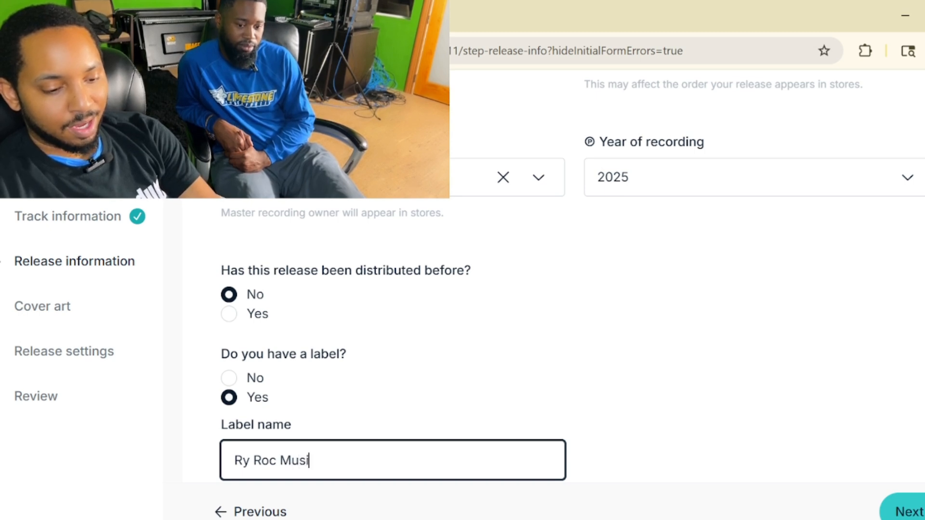
text(c)
scroll(463, 413, down, 2)
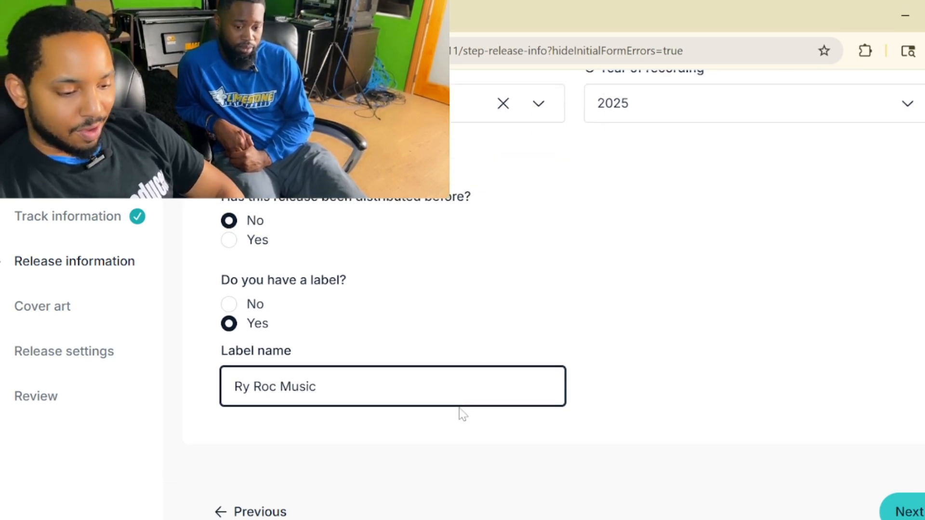
click(905, 505)
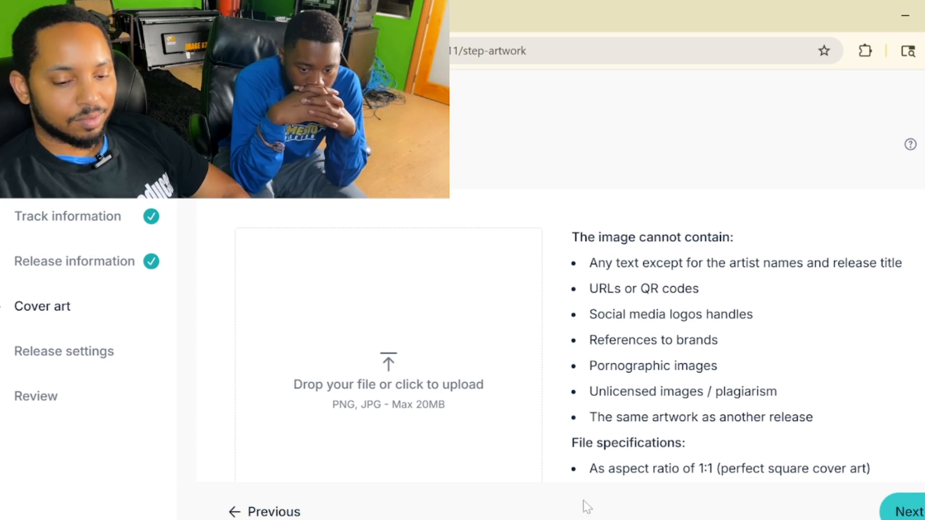
Upload the Roc Radio image from the Desktop as cover art.
click(381, 384)
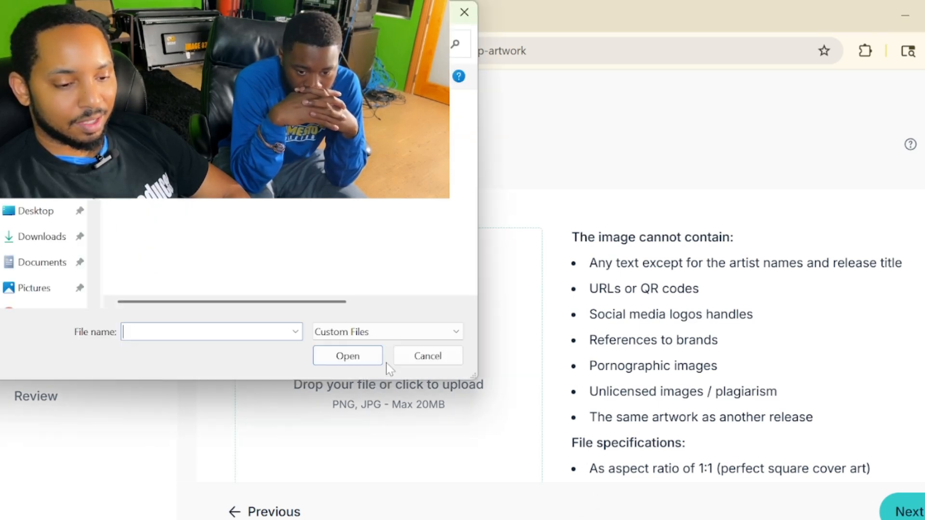
click(37, 212)
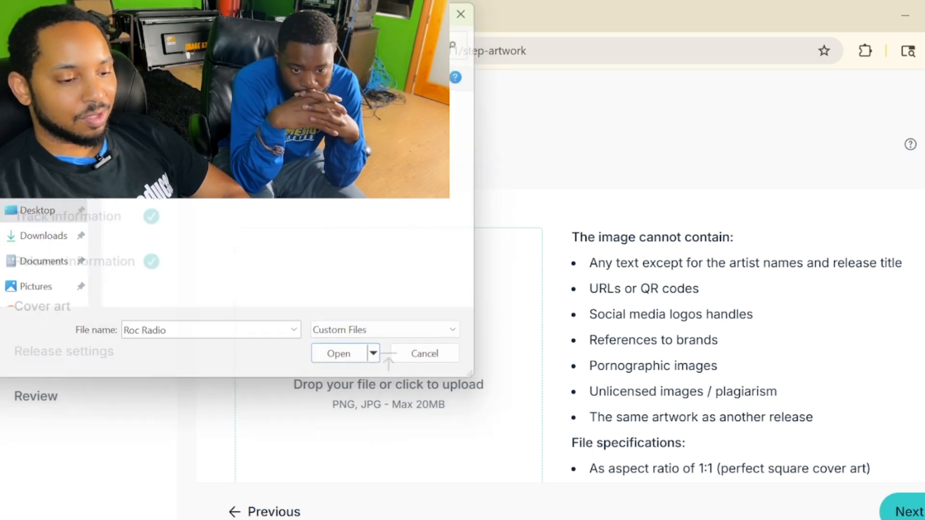
click(364, 356)
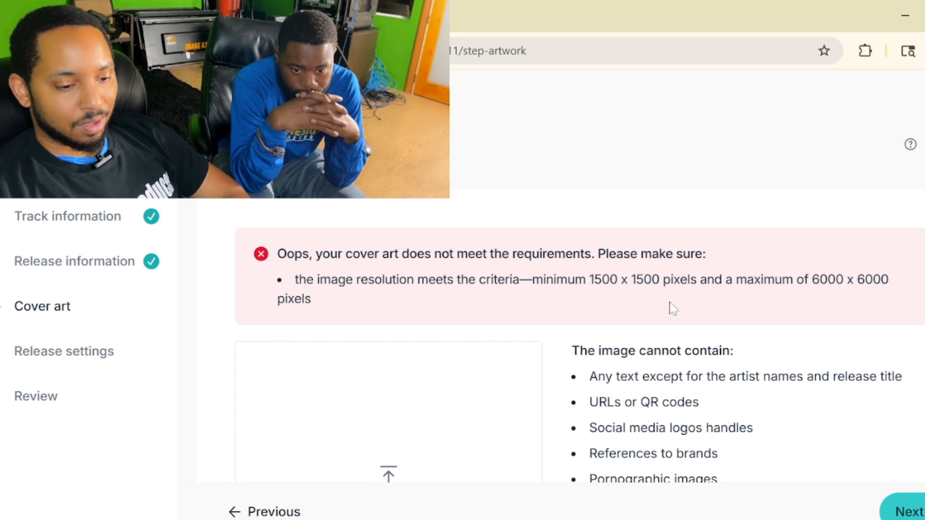
Go to Release settings, leaving the cover art resolution error for later.
scroll(414, 304, down, 3)
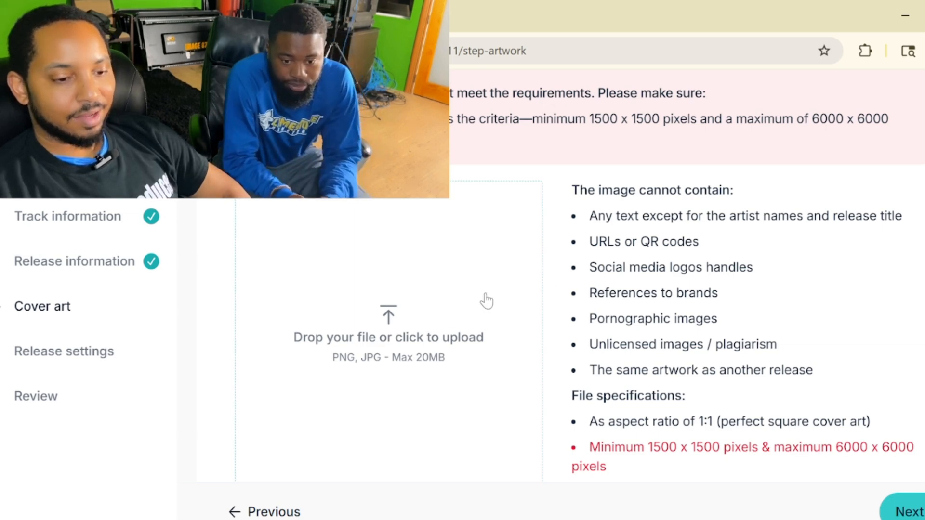
scroll(452, 312, down, 4)
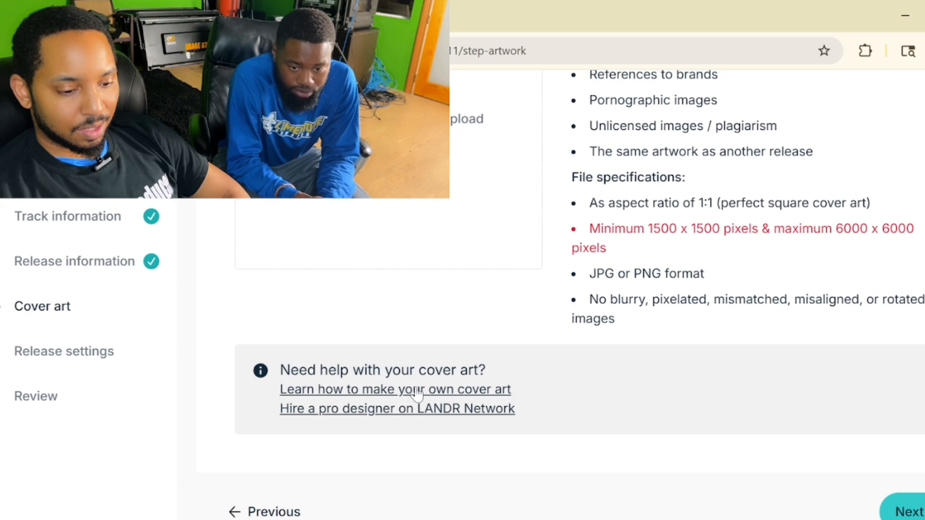
scroll(454, 345, up, 8)
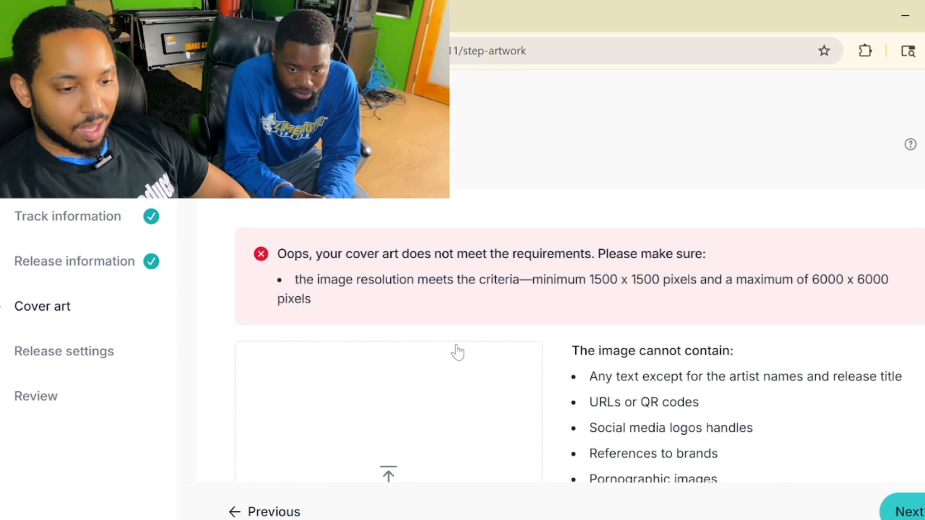
scroll(459, 353, down, 3)
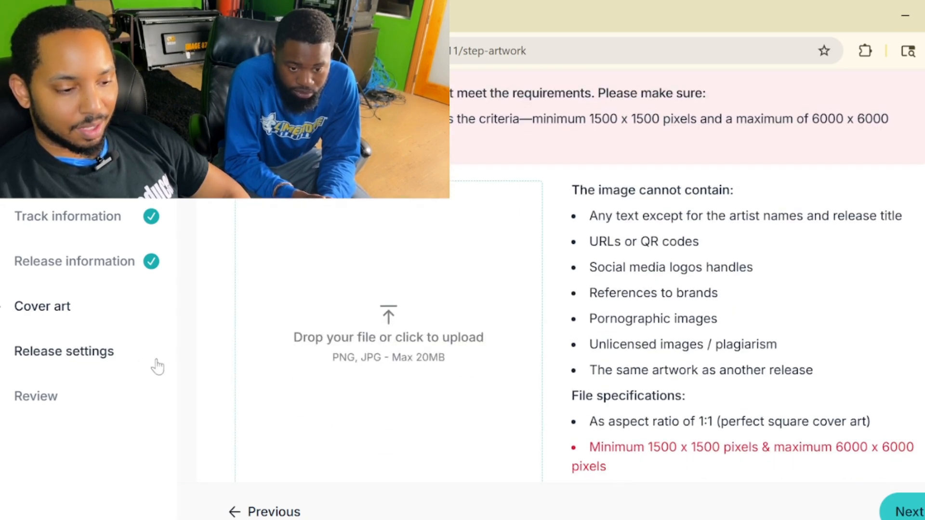
click(95, 355)
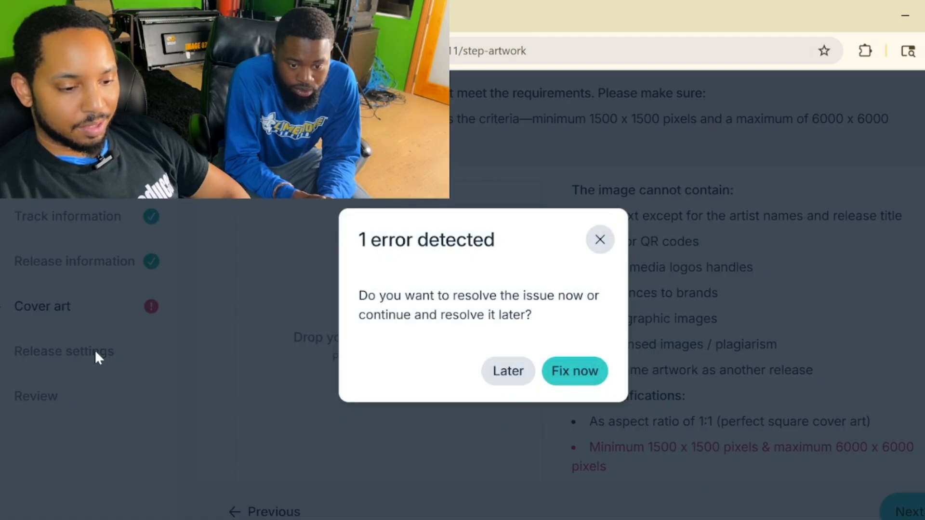
click(492, 371)
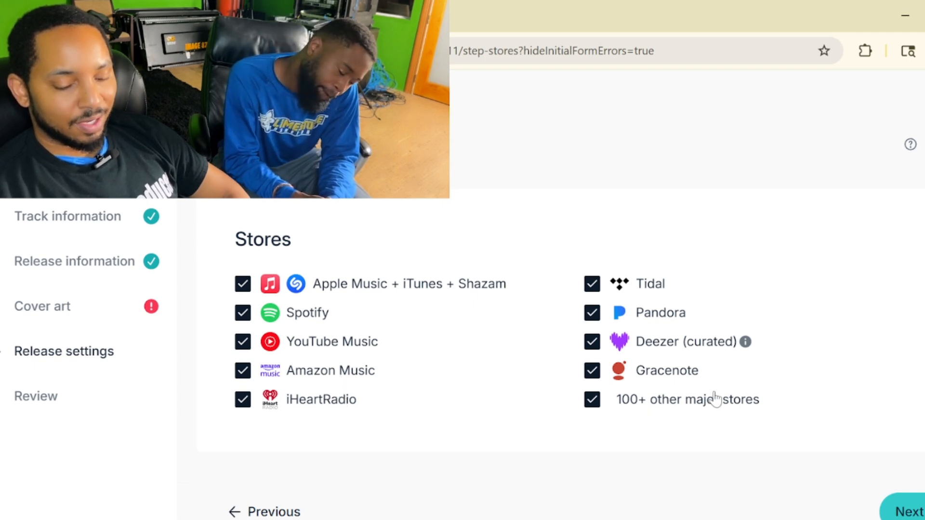
scroll(715, 398, down, 5)
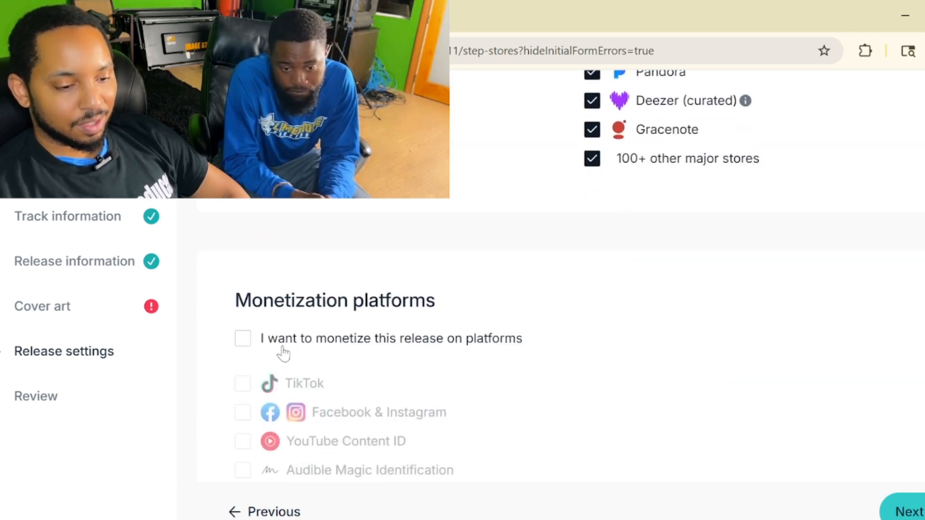
scroll(270, 332, down, 3)
scroll(263, 308, up, 1)
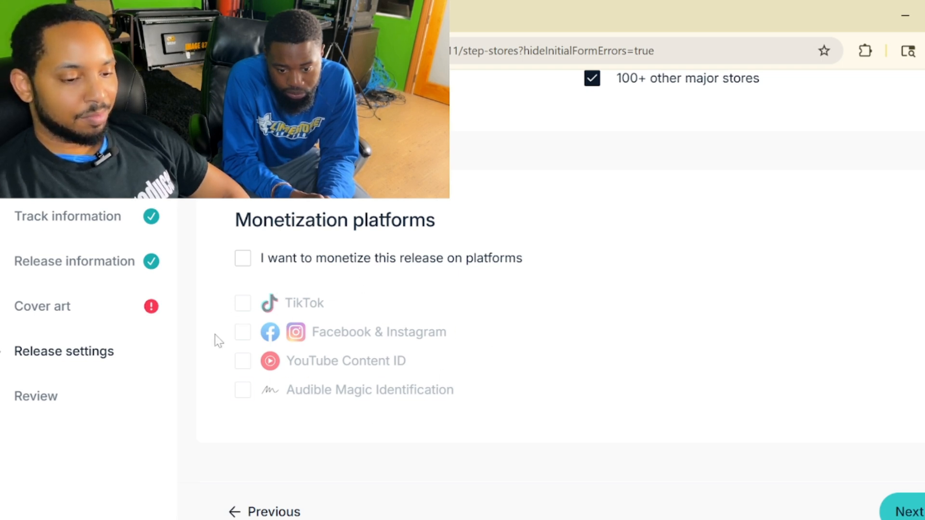
Opt in to monetizing the release on platforms.
click(238, 264)
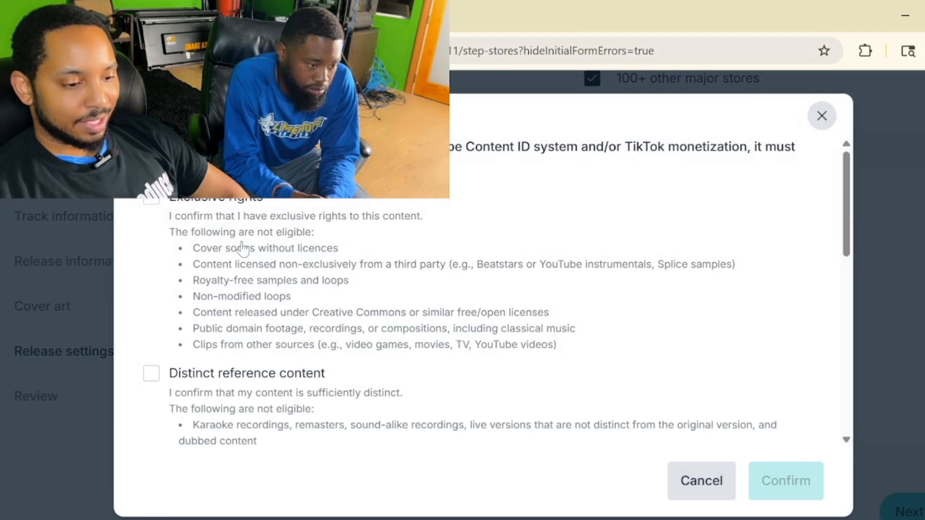
scroll(248, 253, down, 2)
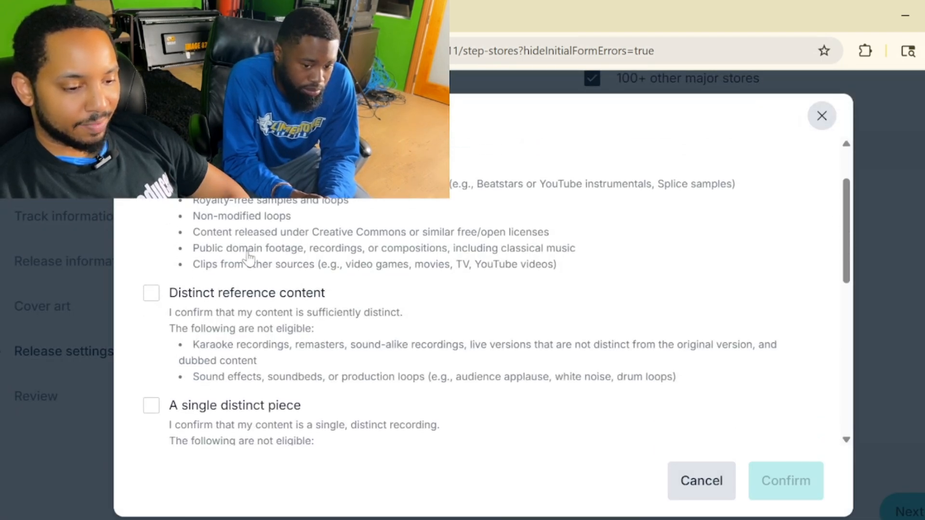
scroll(246, 212, up, 2)
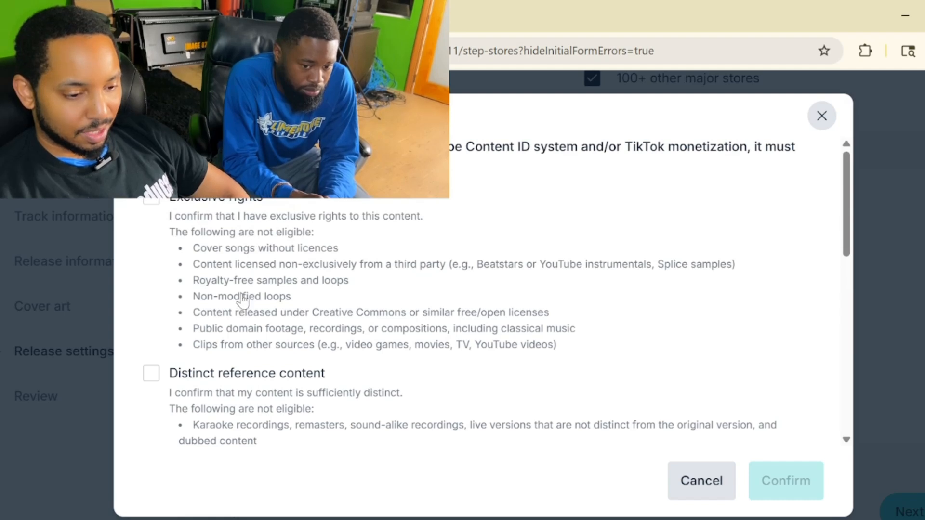
scroll(244, 297, down, 4)
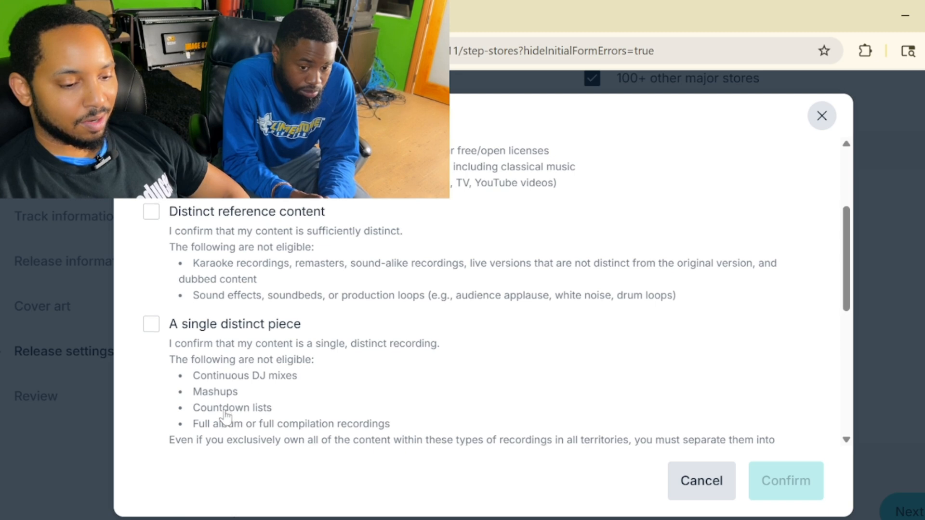
scroll(227, 424, down, 3)
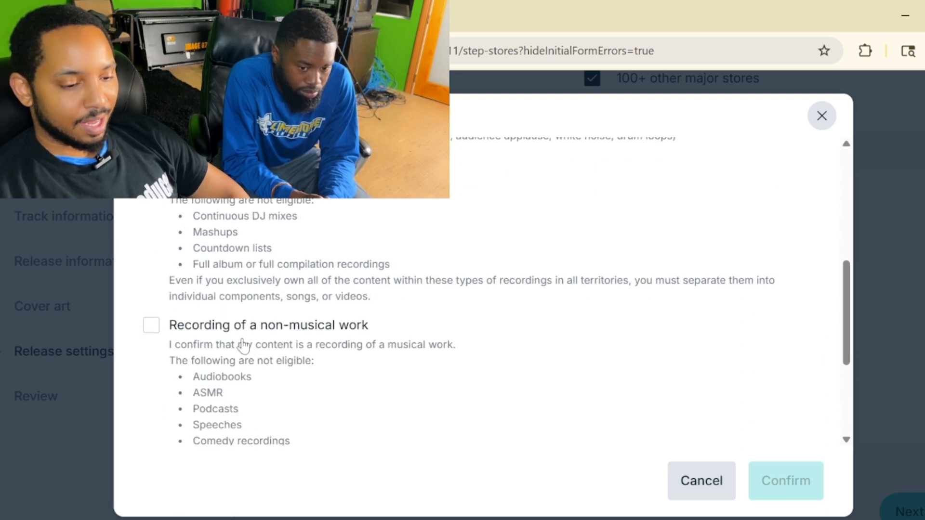
scroll(236, 359, down, 1)
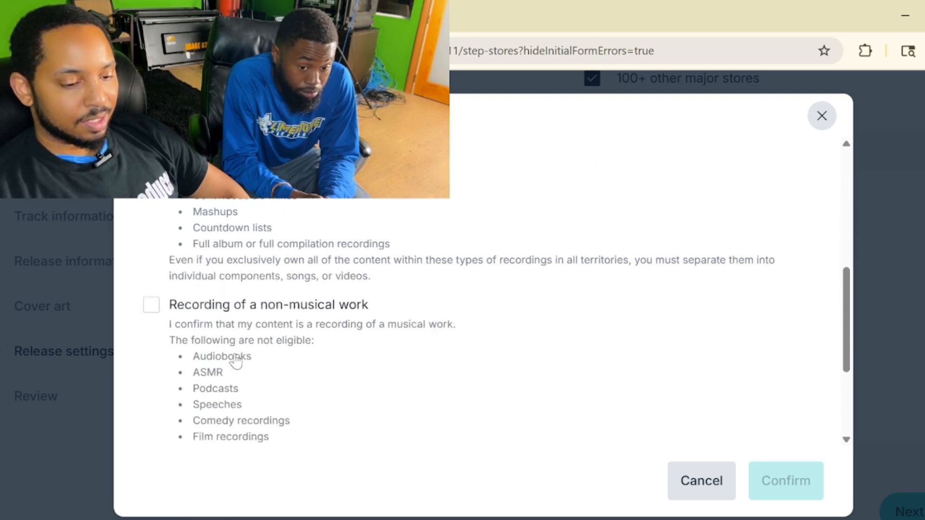
scroll(236, 356, down, 1)
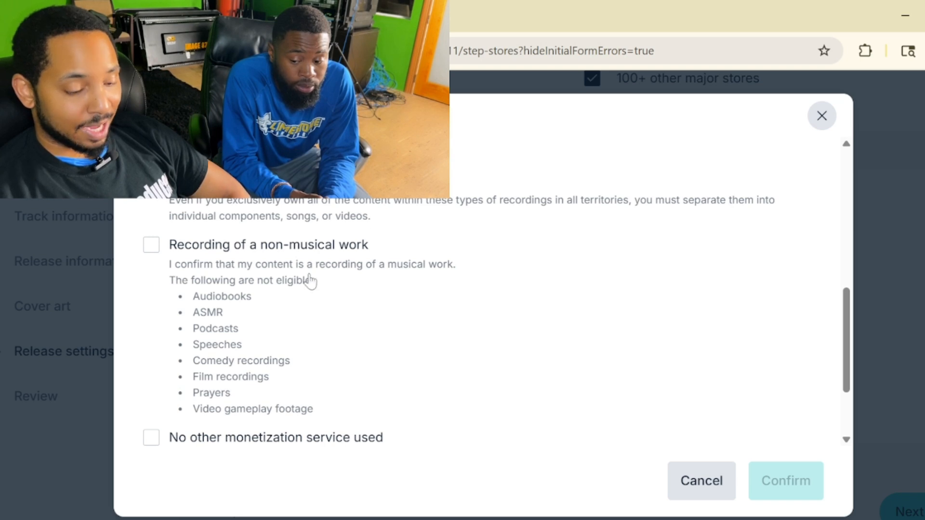
scroll(299, 298, down, 2)
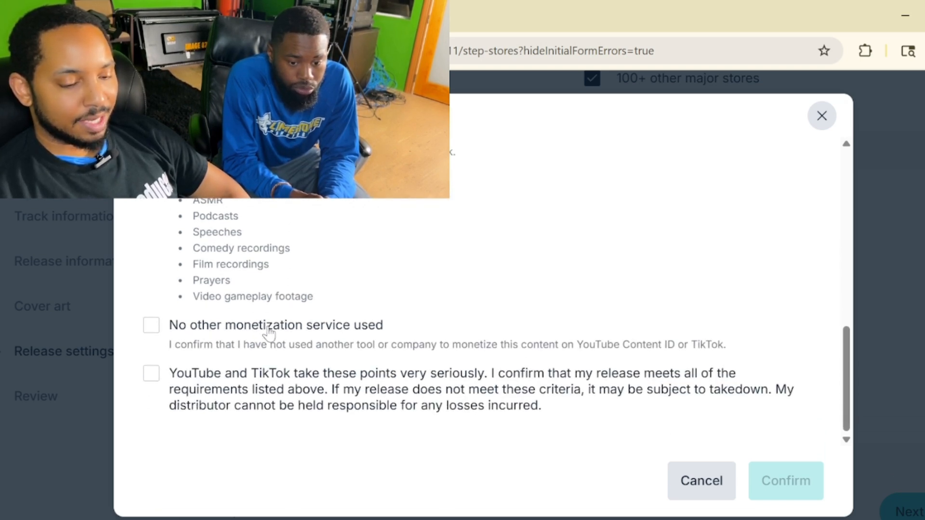
Tick all six monetization eligibility confirmations and confirm them.
click(152, 371)
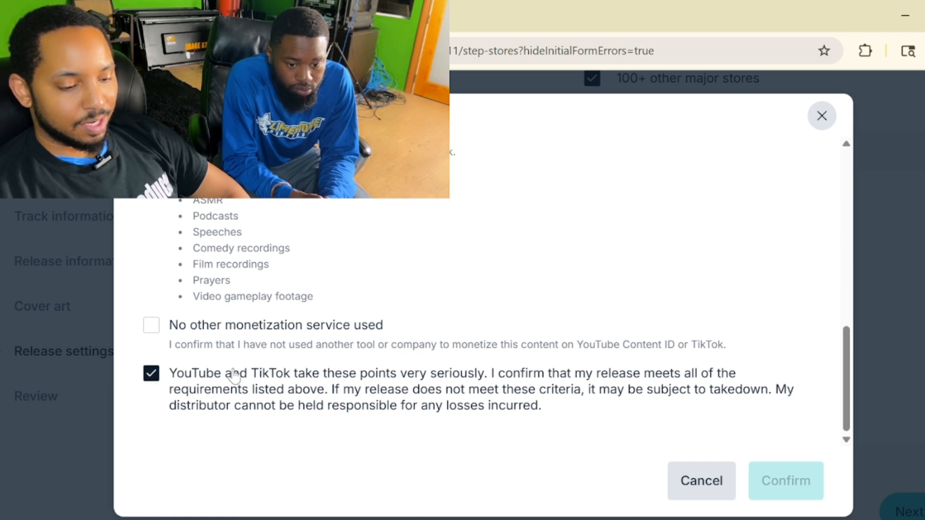
click(151, 326)
scroll(161, 310, up, 5)
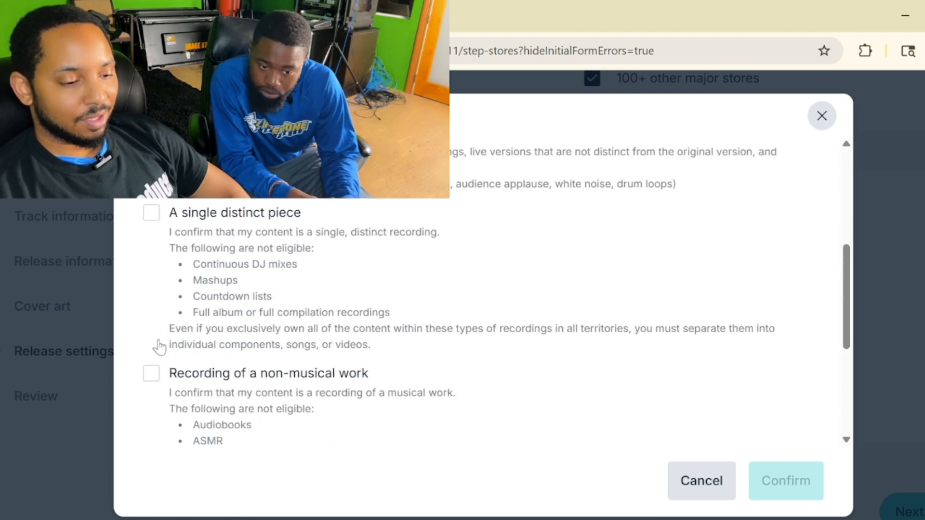
click(150, 374)
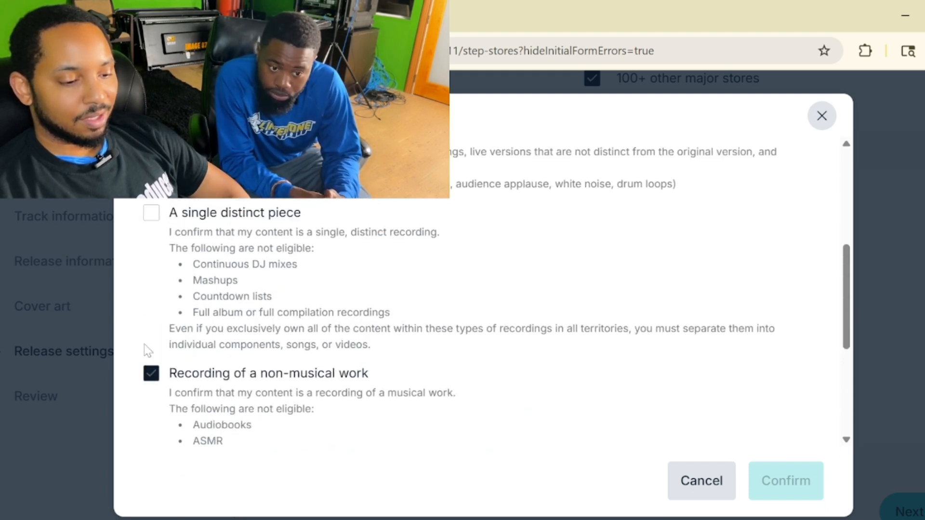
click(151, 212)
scroll(167, 243, up, 2)
scroll(164, 246, up, 1)
click(151, 260)
scroll(158, 267, up, 2)
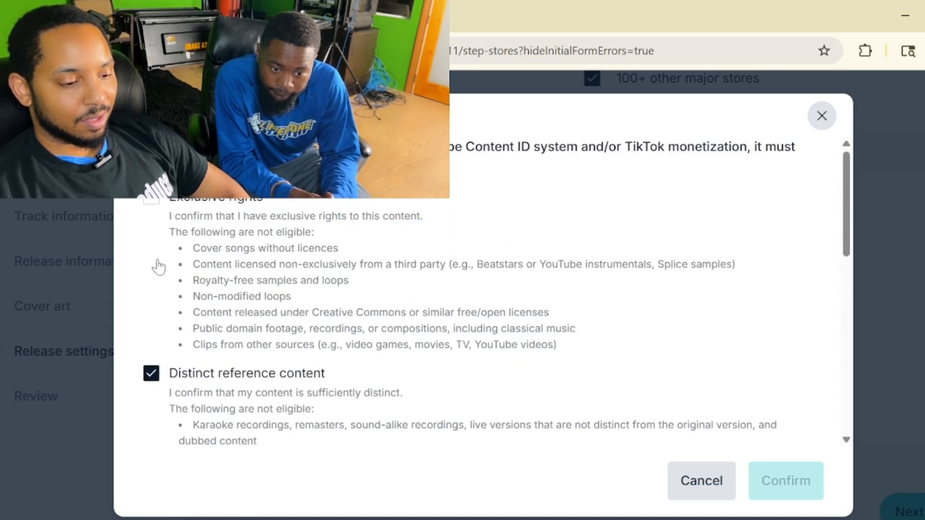
click(154, 208)
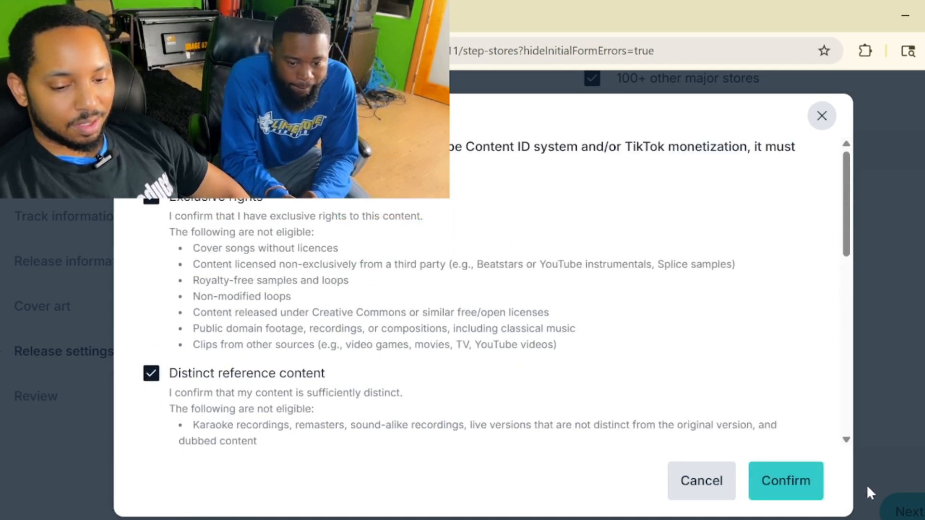
click(788, 481)
Choose a specific release date and set it to June 27, 2025.
scroll(564, 365, down, 6)
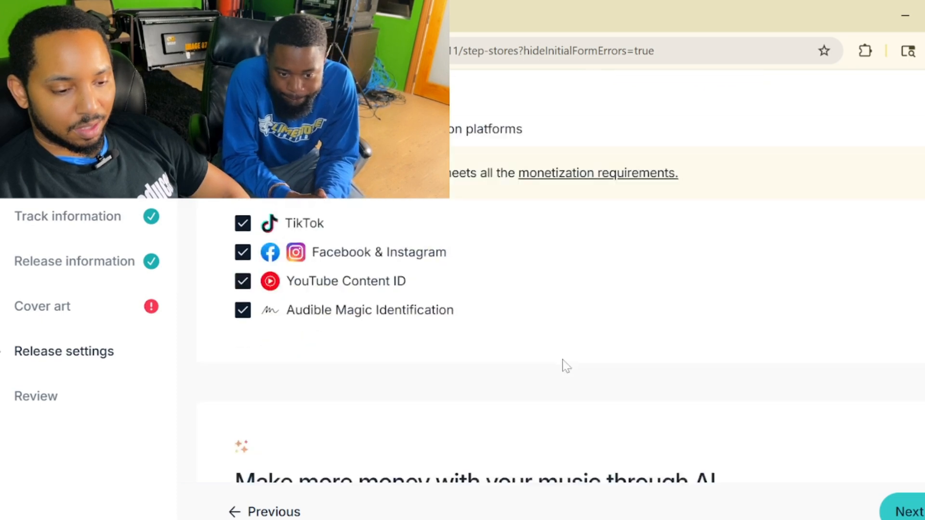
scroll(559, 338, up, 3)
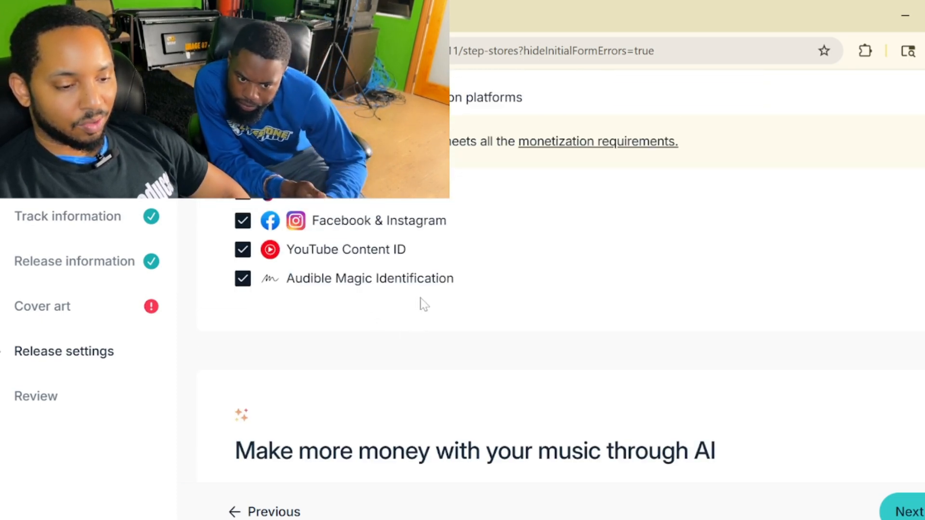
scroll(430, 373, down, 5)
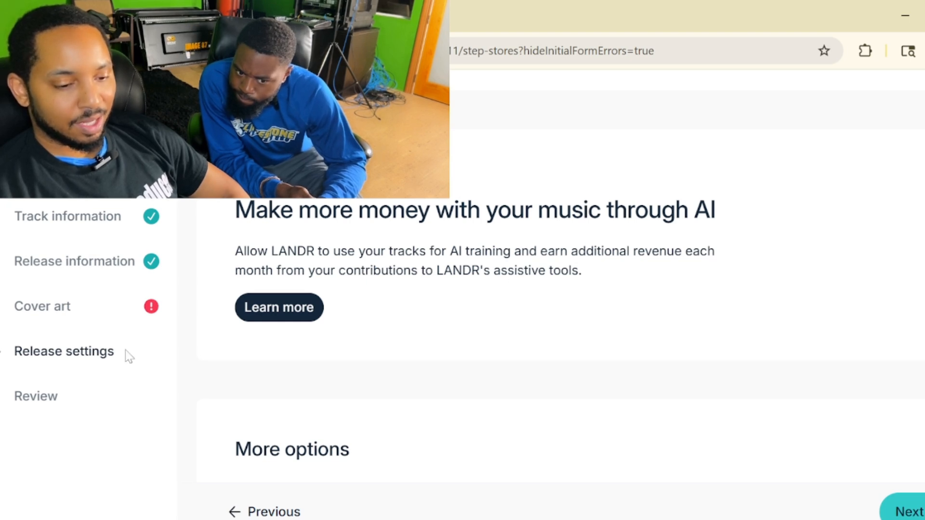
scroll(867, 345, down, 5)
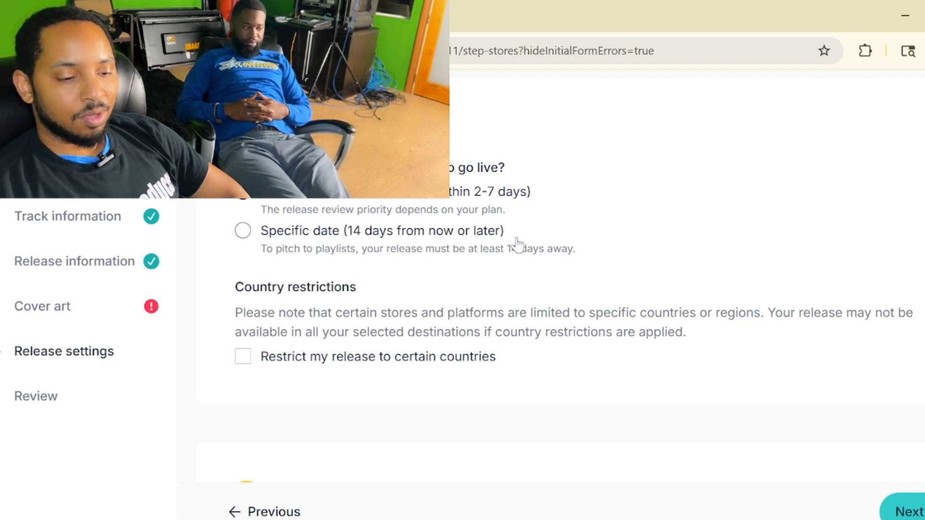
click(254, 233)
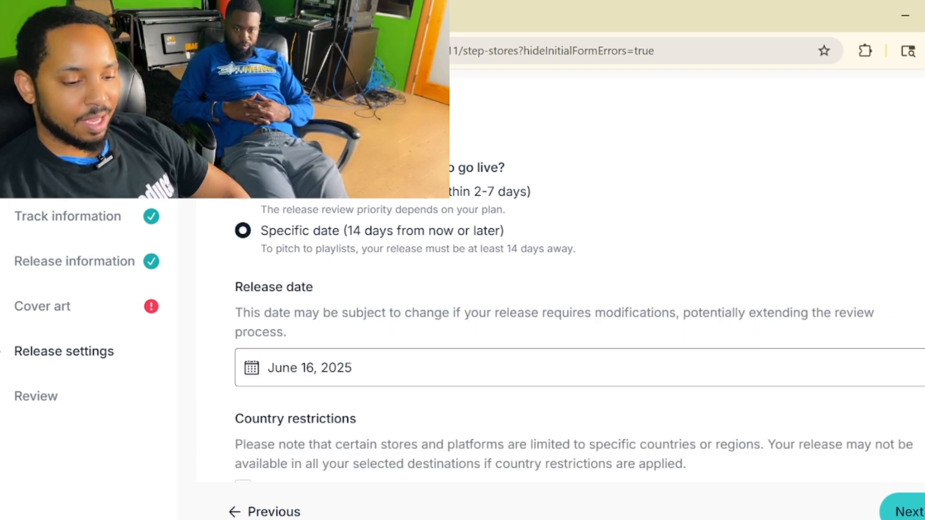
click(309, 368)
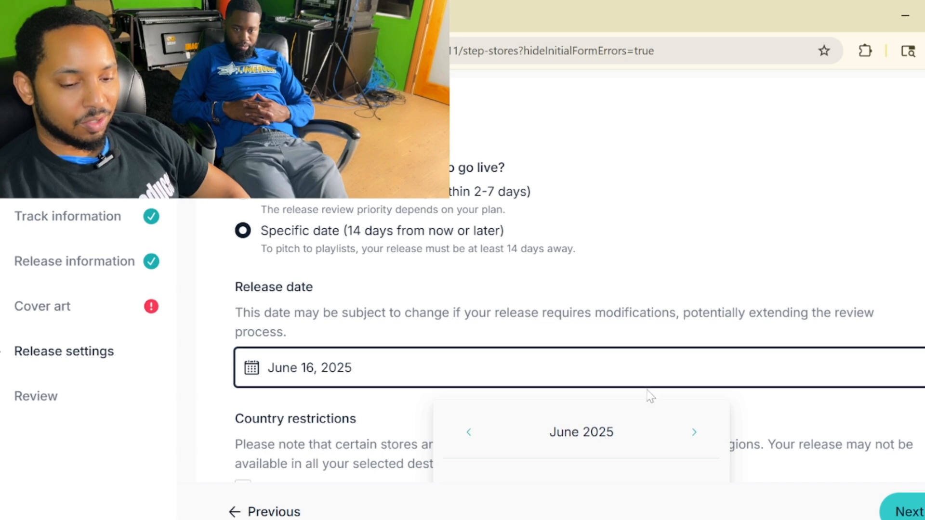
scroll(651, 397, up, 3)
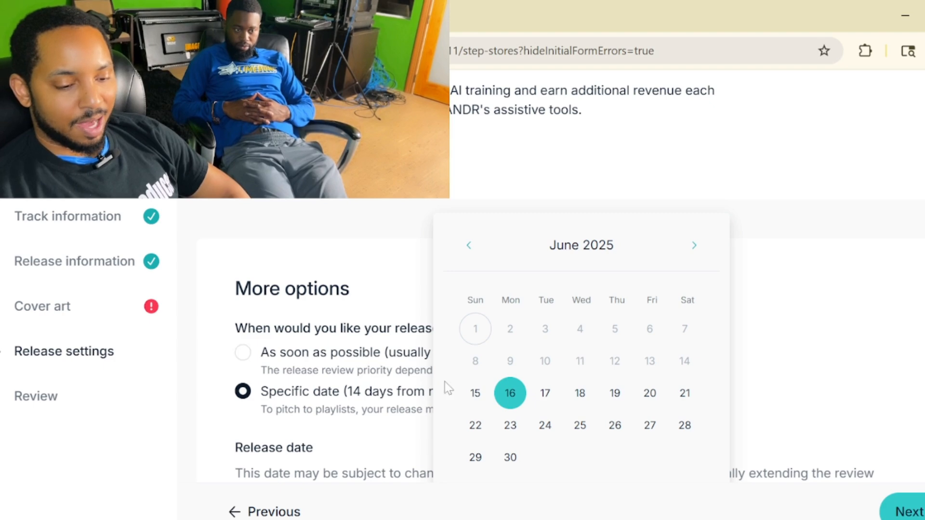
click(650, 426)
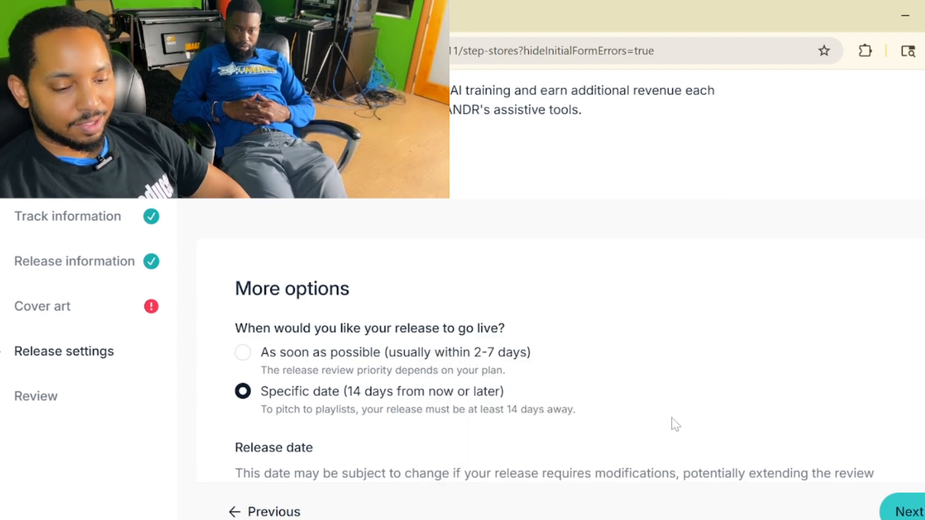
scroll(672, 418, down, 5)
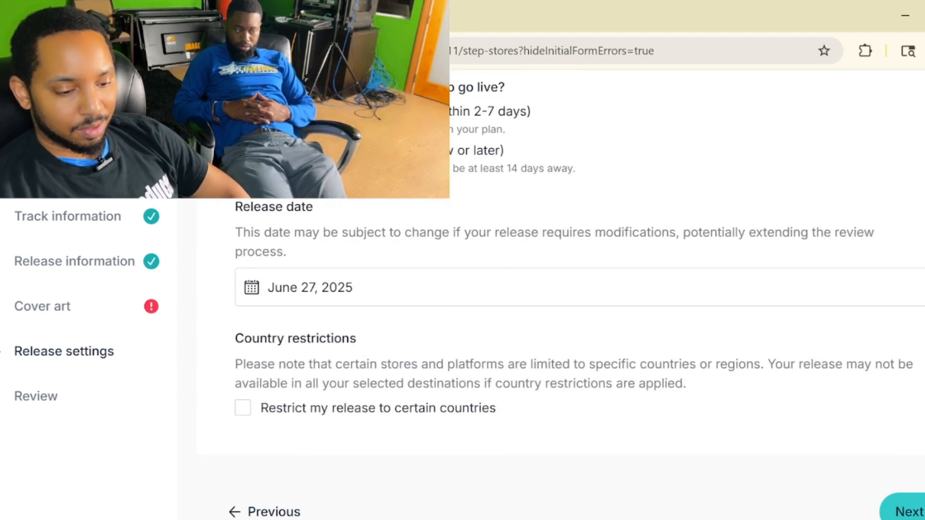
scroll(309, 220, down, 5)
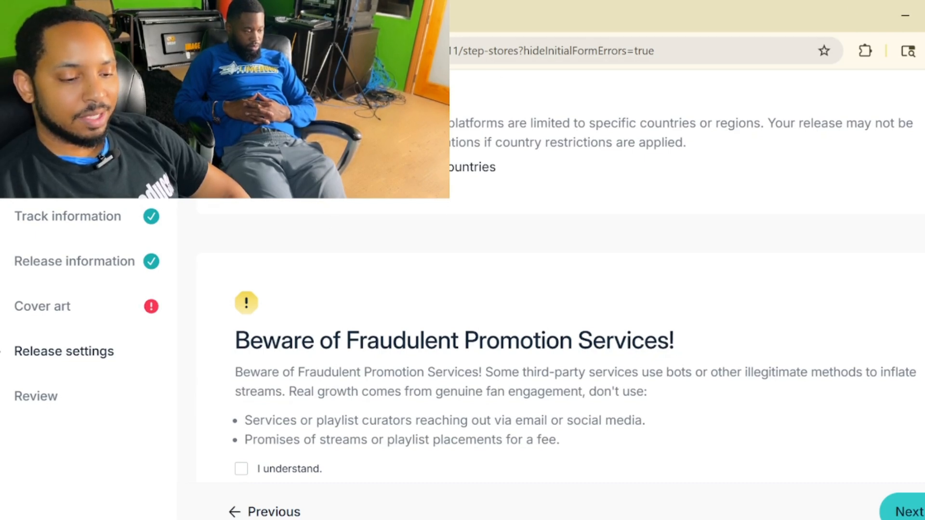
Submit the completed release settings and move on to review.
scroll(385, 283, down, 1)
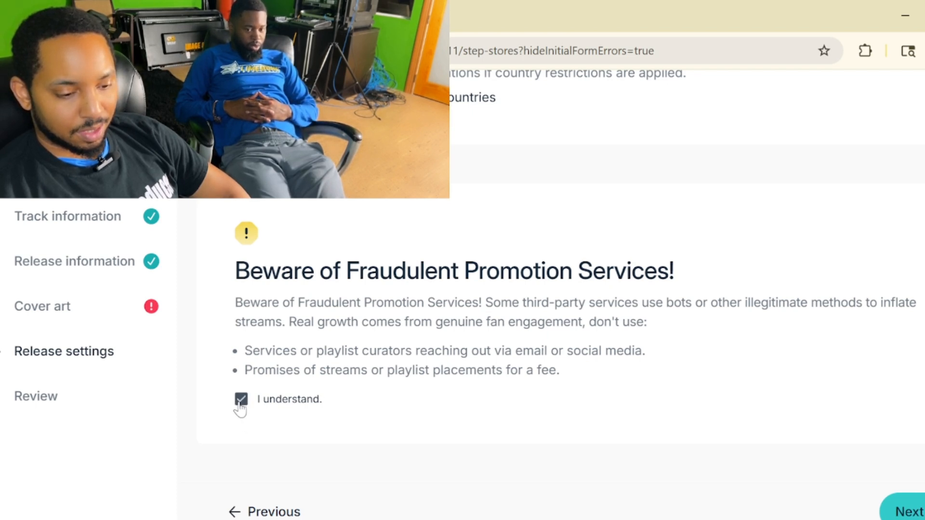
click(915, 512)
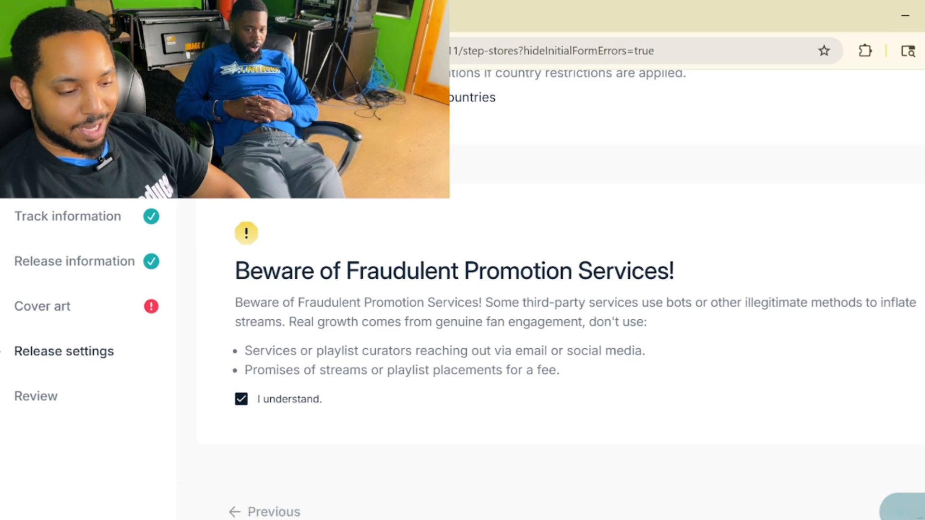
scroll(558, 329, down, 6)
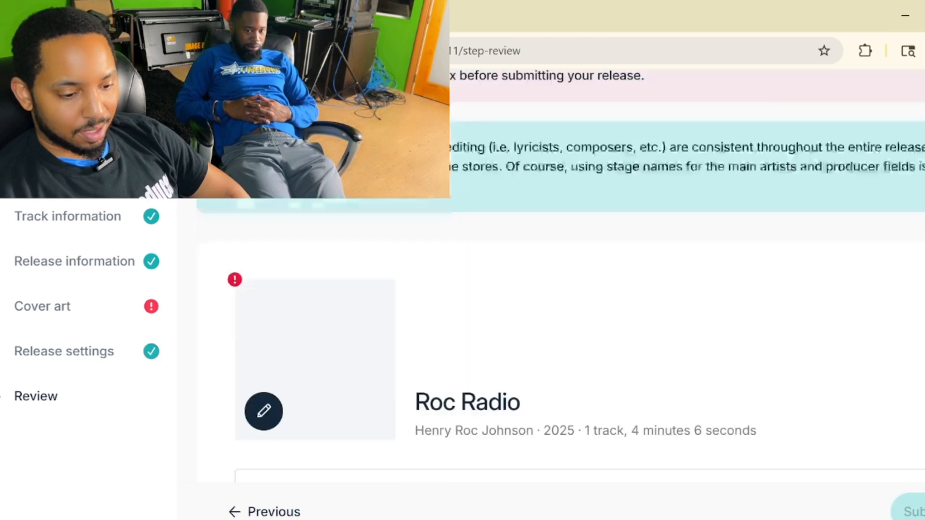
scroll(533, 292, down, 5)
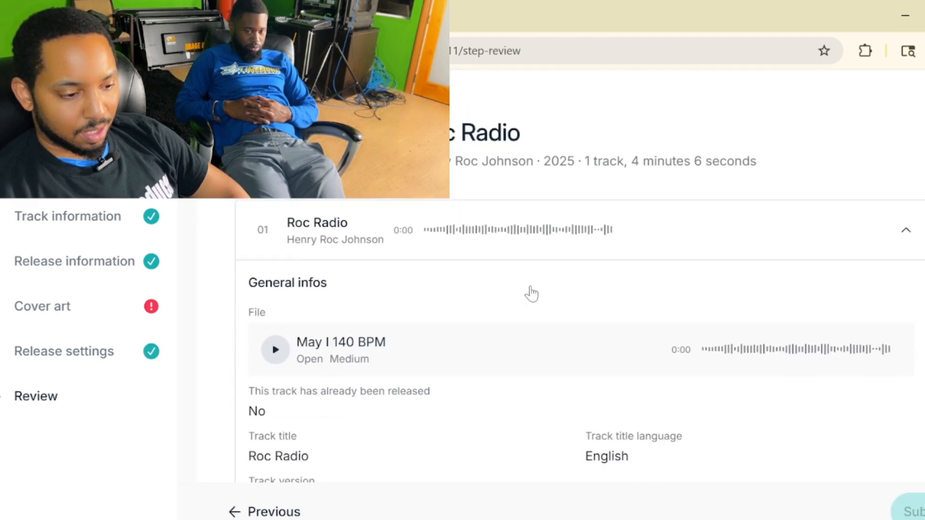
scroll(534, 293, up, 3)
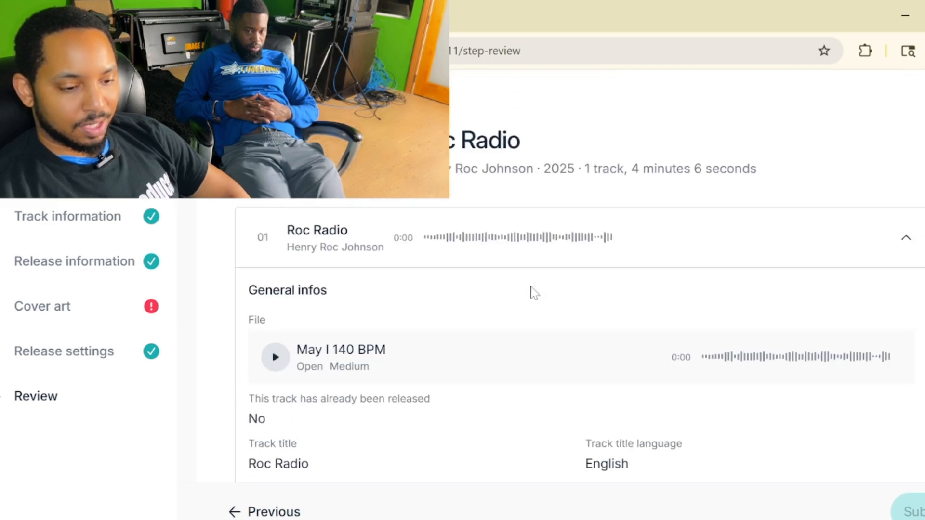
scroll(535, 293, up, 2)
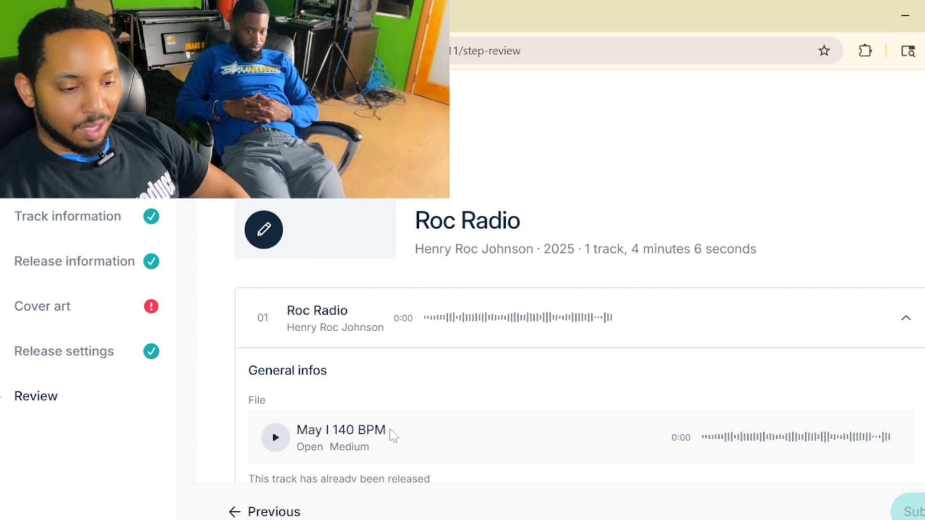
scroll(389, 434, down, 10)
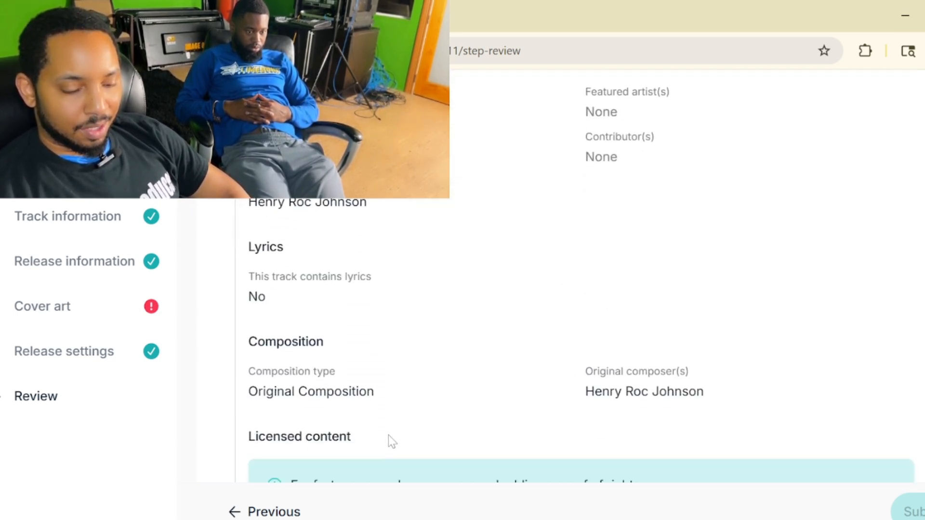
scroll(388, 434, down, 6)
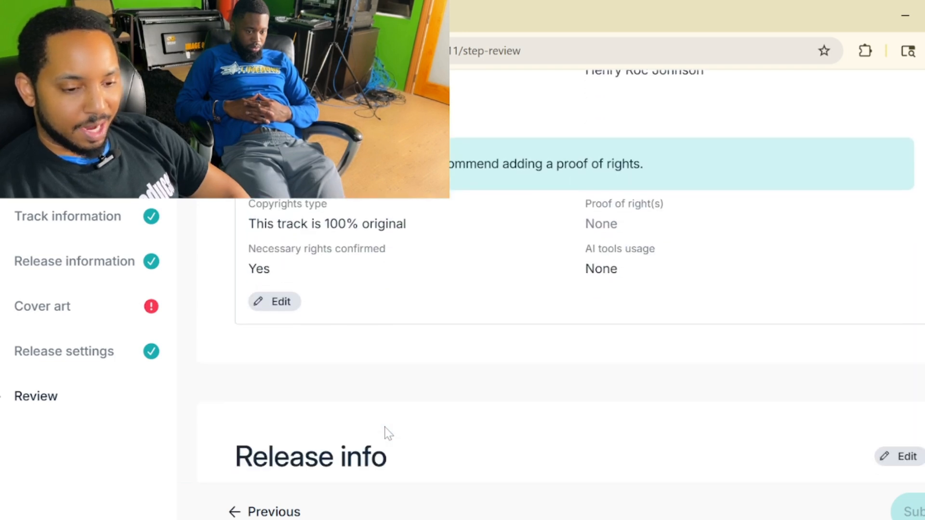
scroll(402, 370, down, 3)
scroll(401, 373, down, 3)
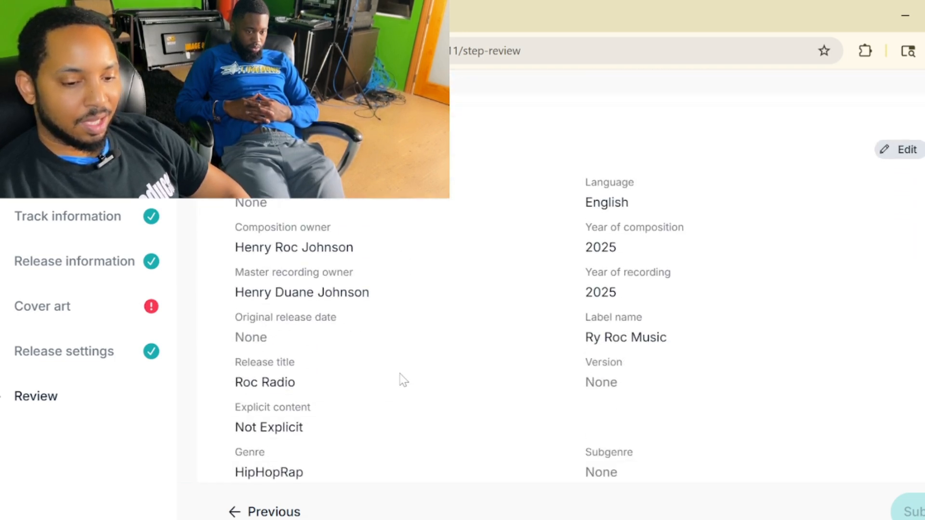
scroll(402, 381, down, 4)
scroll(398, 378, down, 5)
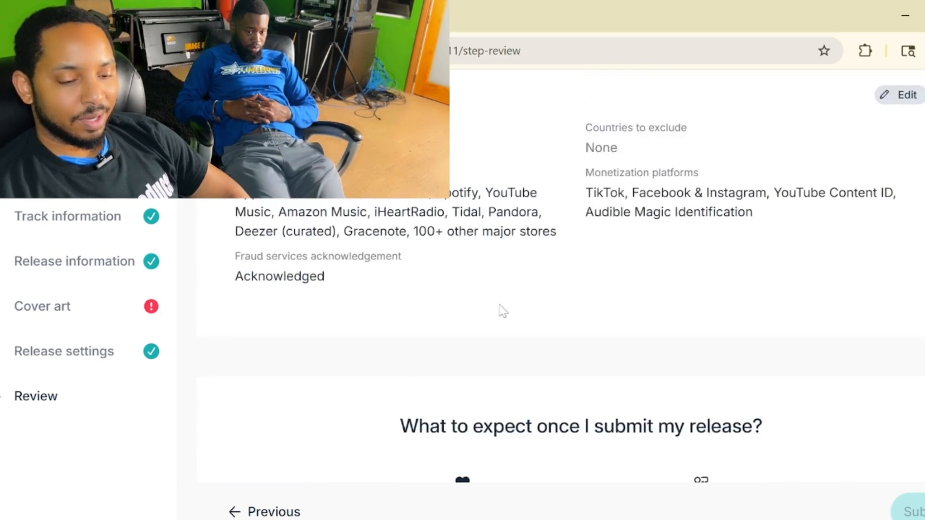
scroll(511, 298, down, 5)
scroll(526, 291, down, 6)
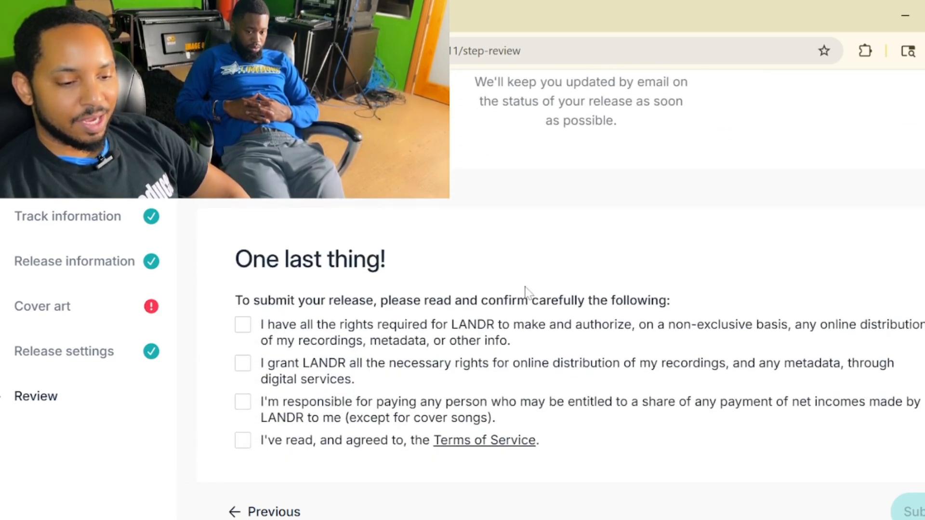
Tick the first agreement confirming you hold all rights required for distribution.
scroll(252, 316, down, 1)
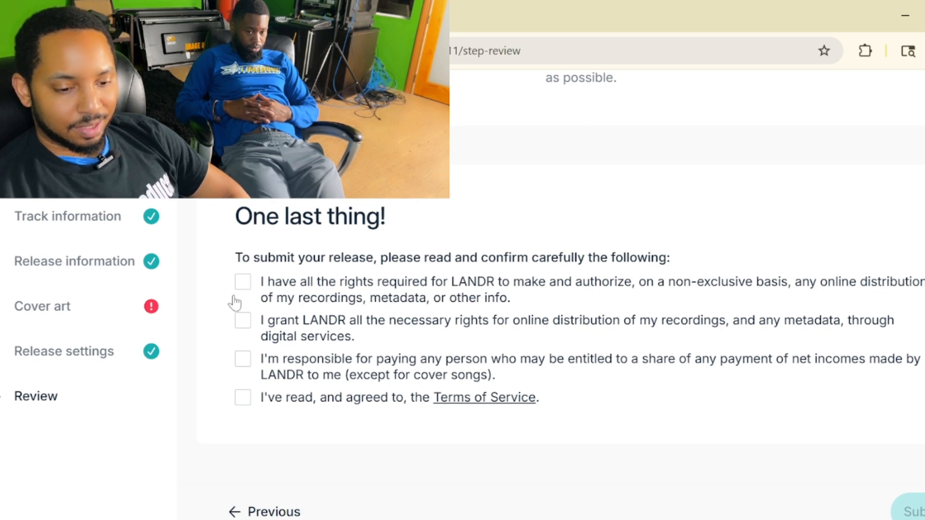
click(242, 283)
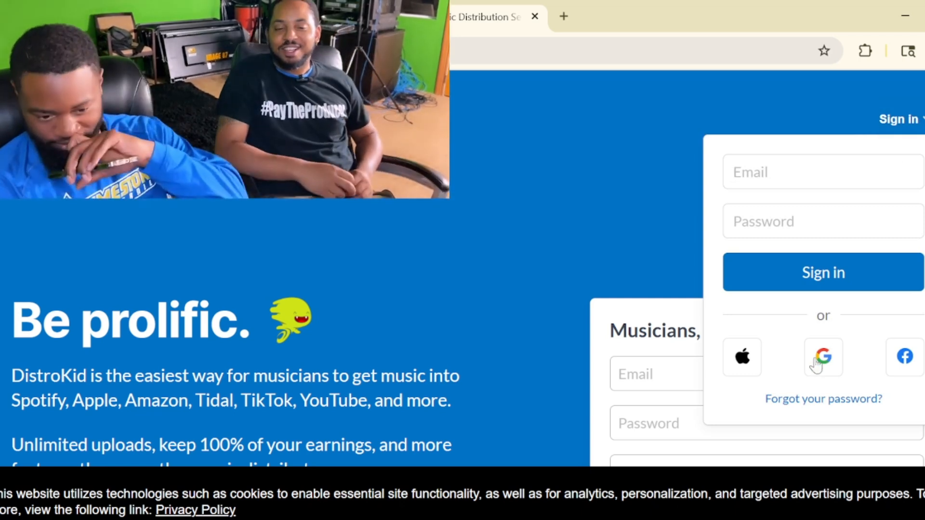
Sign in to DistroKid with another Google account, entering its e-mail and password.
click(815, 363)
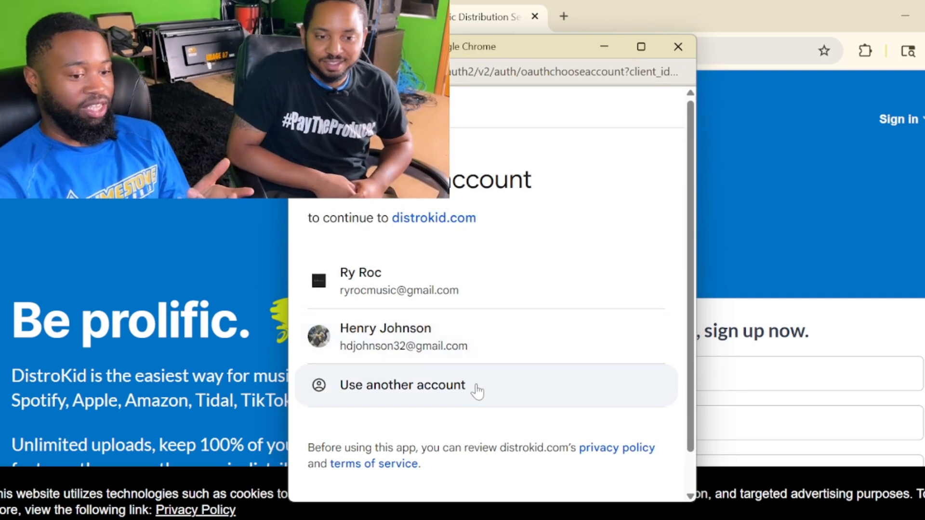
click(476, 391)
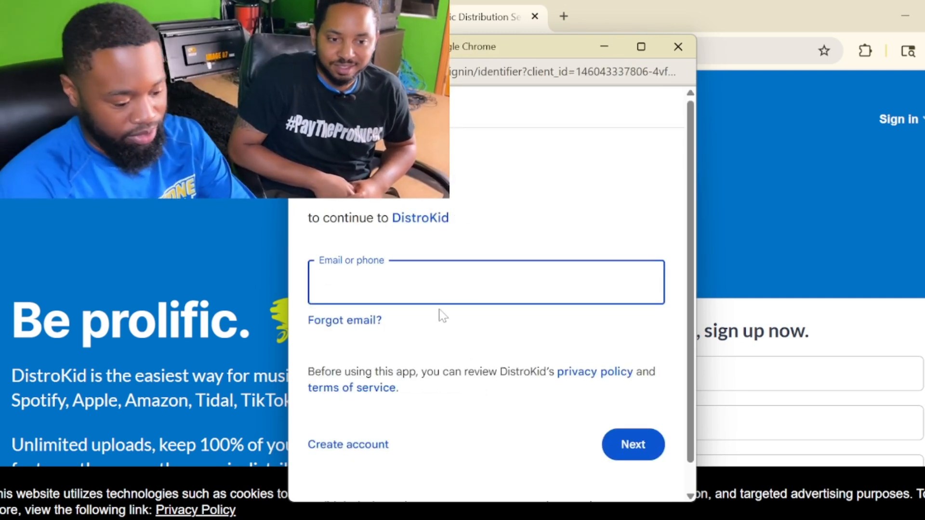
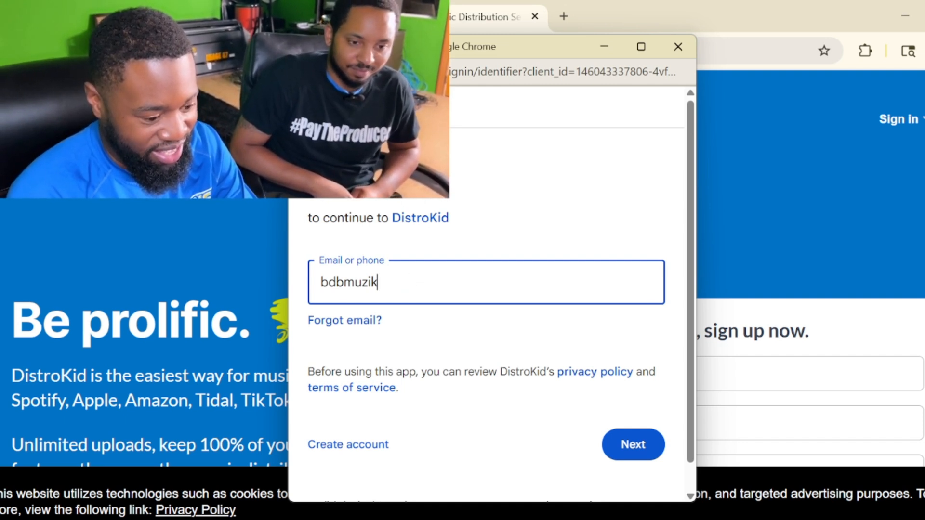
click(645, 444)
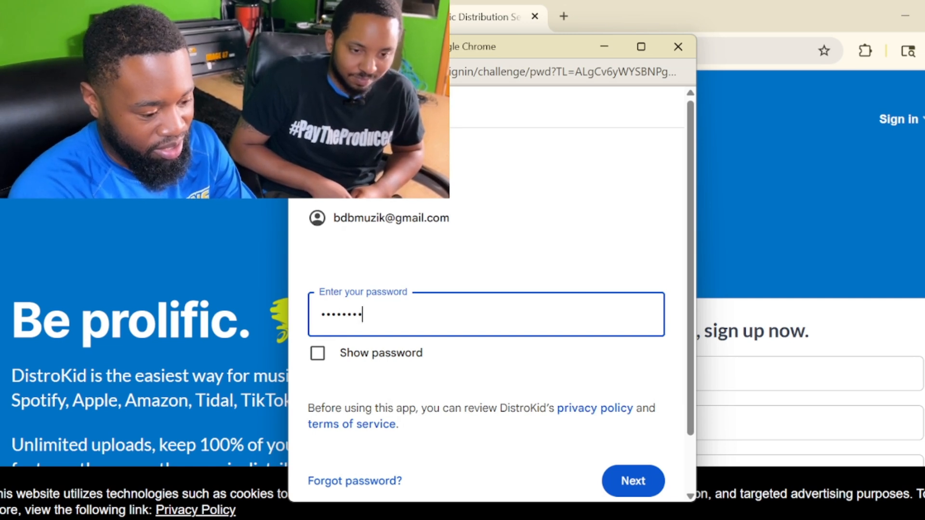
key(Return)
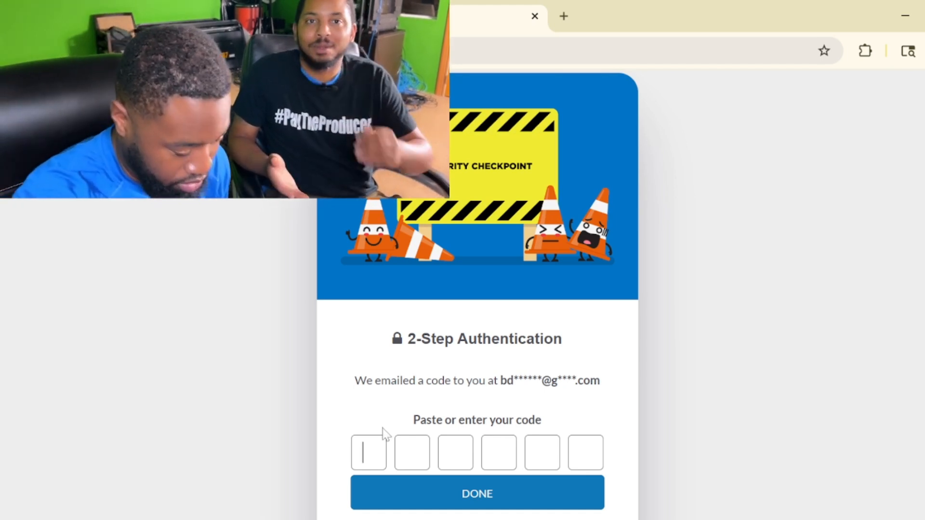
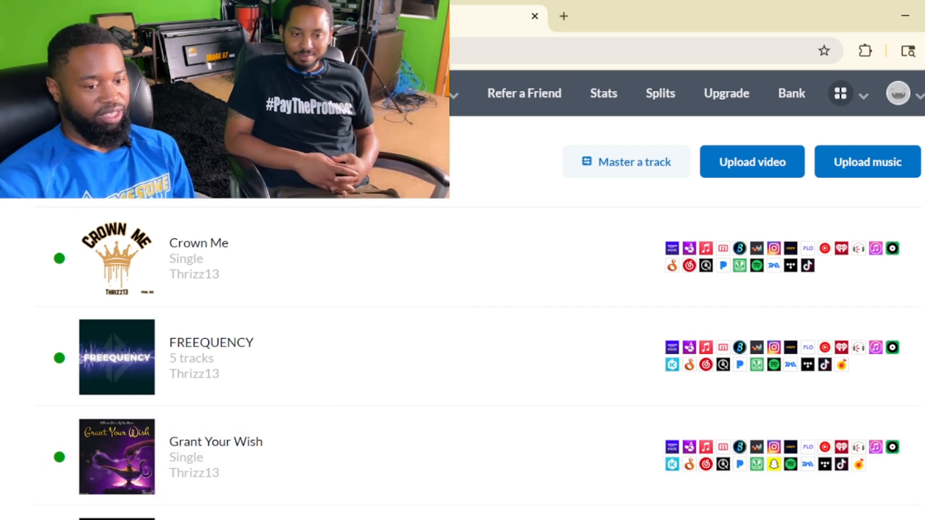
From My Music, begin a new upload so the single-song form appears with its store checklist.
scroll(19, 202, down, 2)
scroll(19, 203, up, 2)
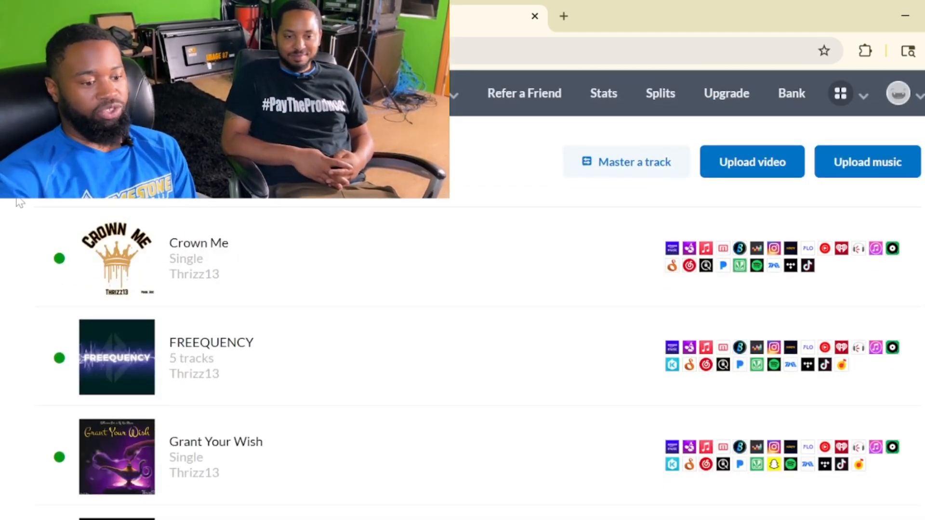
scroll(19, 203, down, 3)
scroll(19, 202, up, 1)
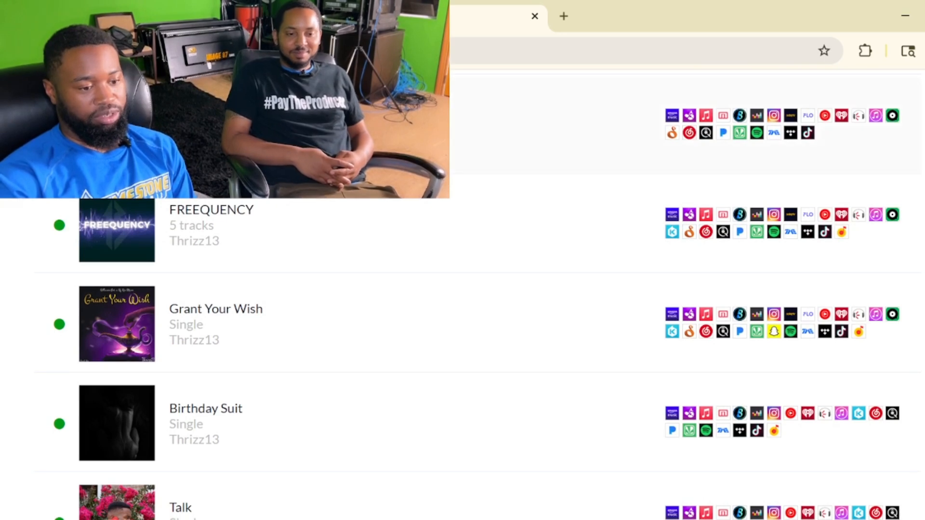
scroll(374, 282, down, 2)
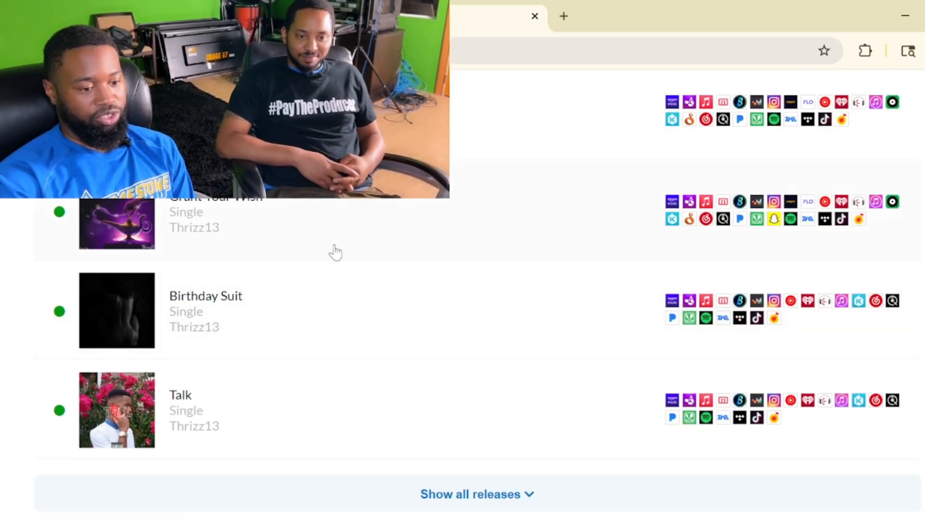
scroll(335, 252, up, 1)
scroll(336, 252, up, 3)
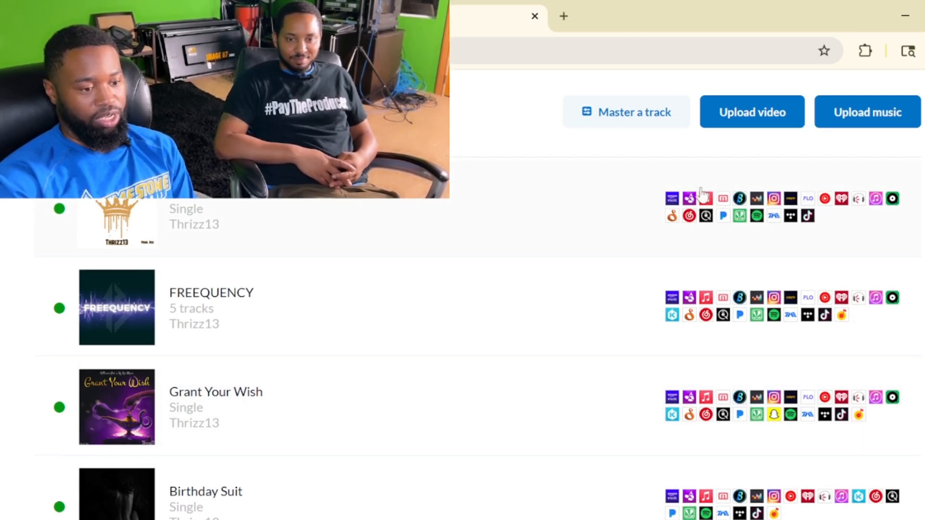
scroll(705, 193, up, 1)
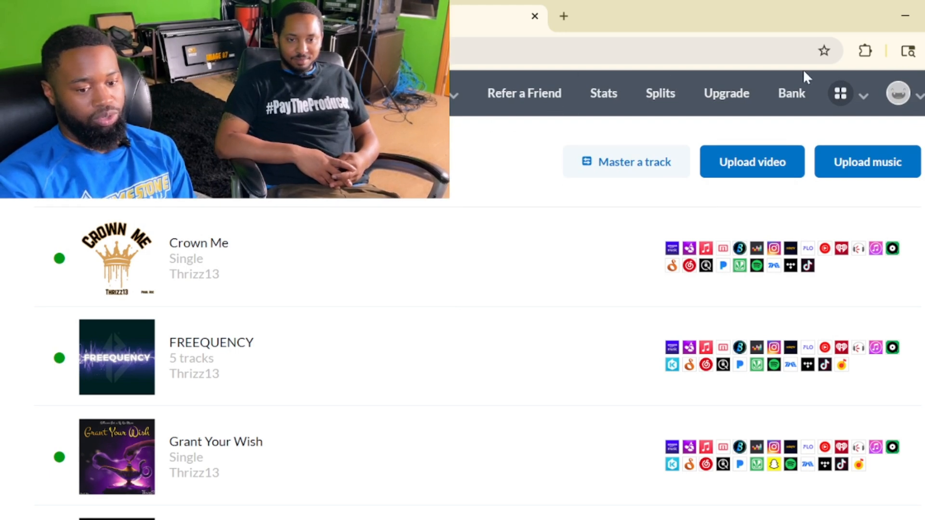
click(857, 174)
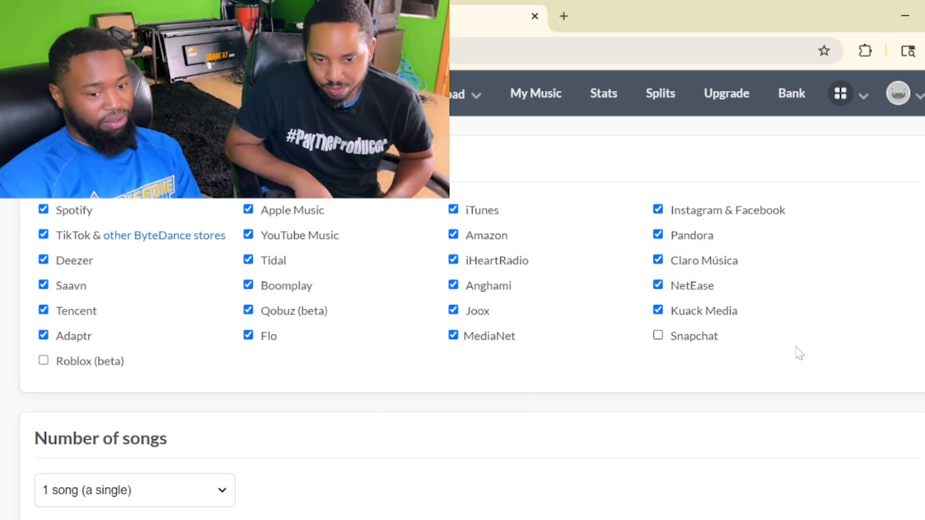
scroll(791, 396, down, 2)
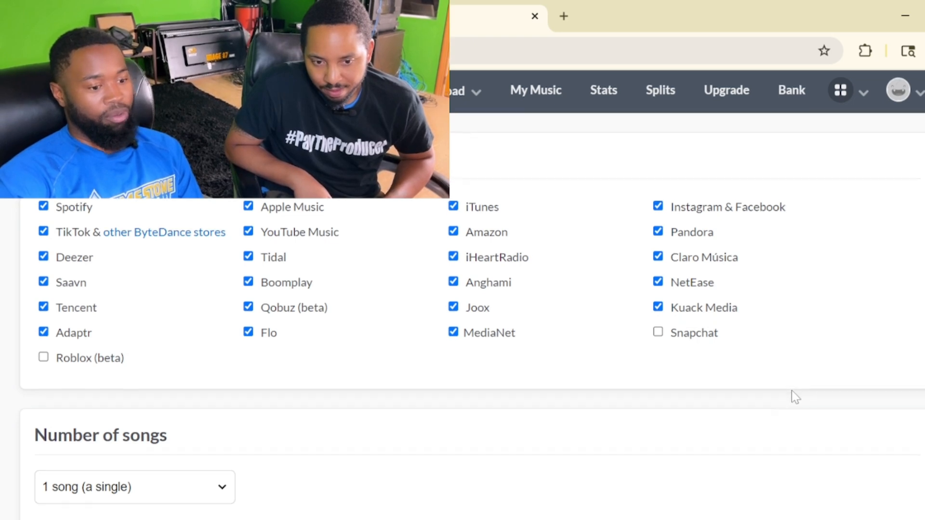
scroll(791, 390, down, 4)
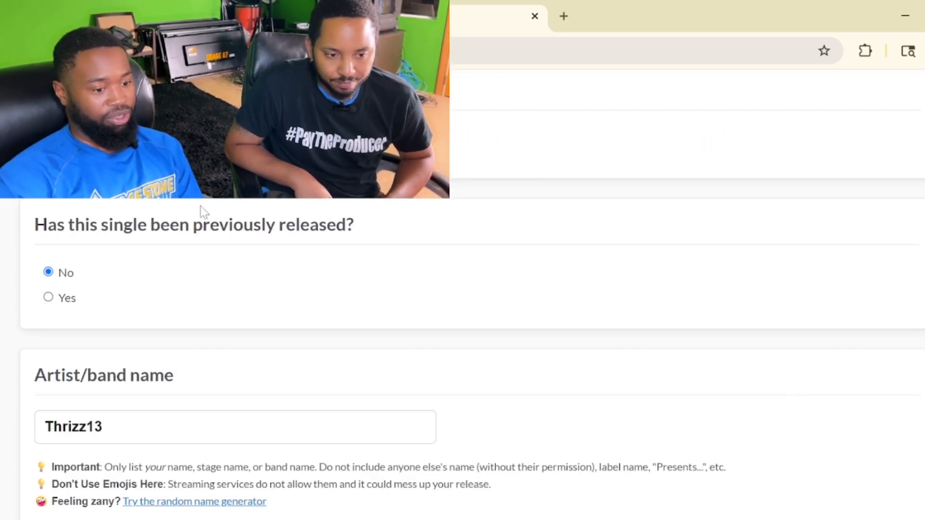
scroll(274, 315, down, 2)
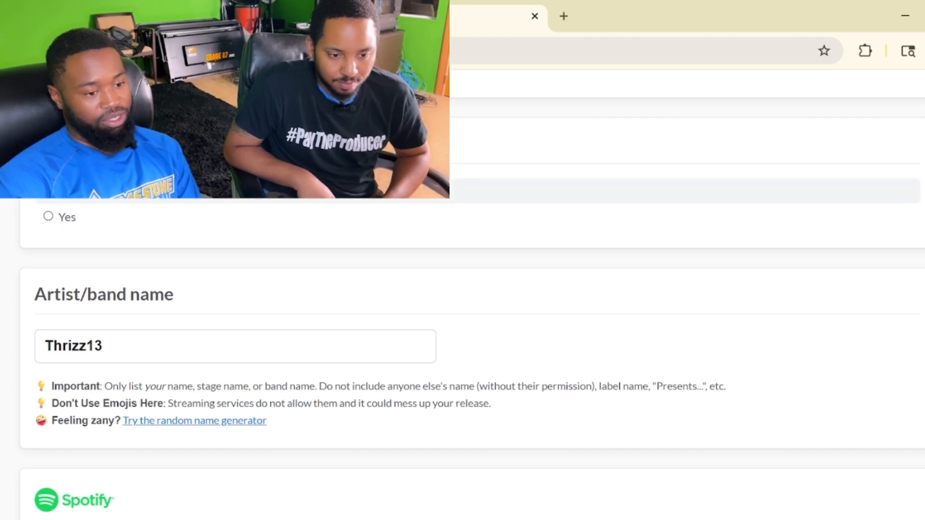
scroll(25, 373, down, 3)
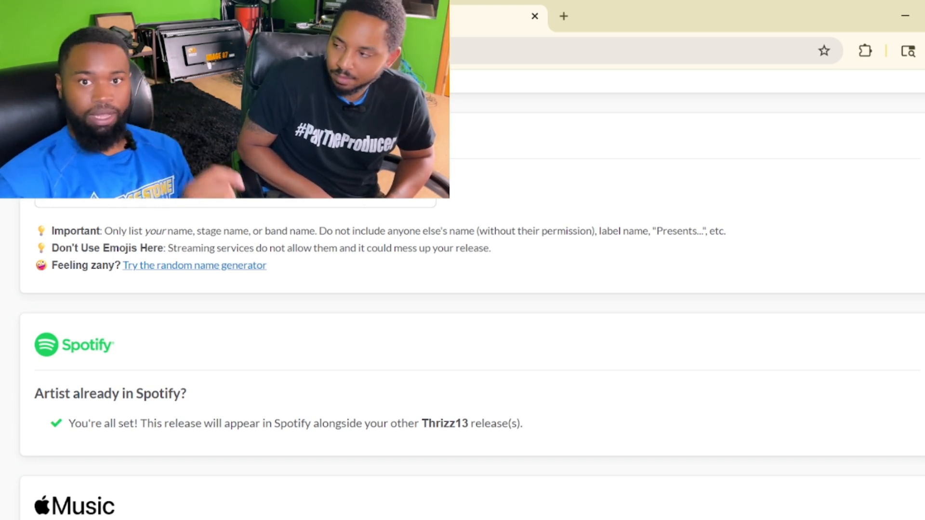
scroll(53, 257, down, 4)
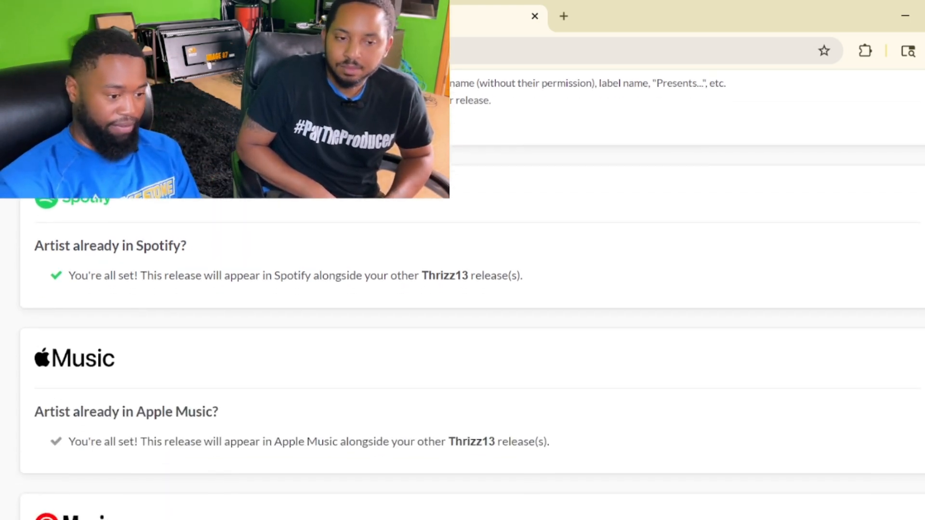
scroll(3, 343, down, 7)
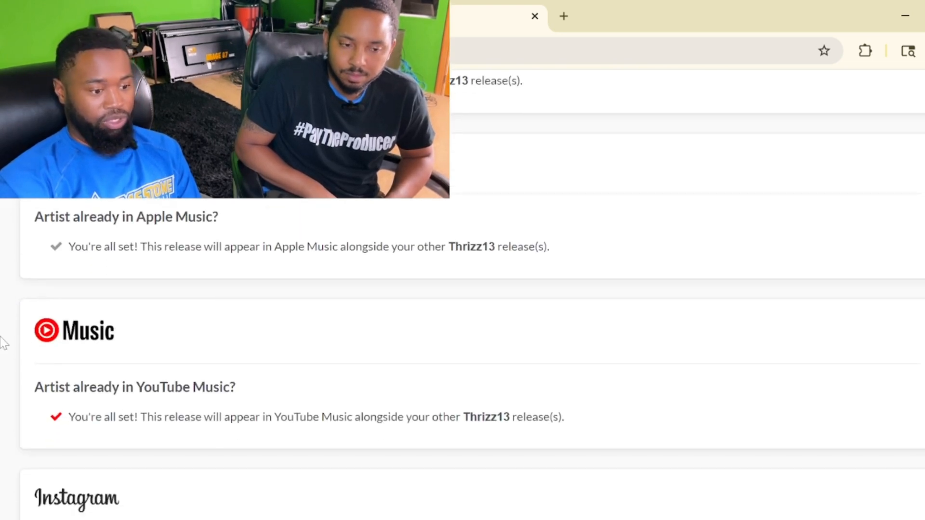
scroll(3, 343, down, 4)
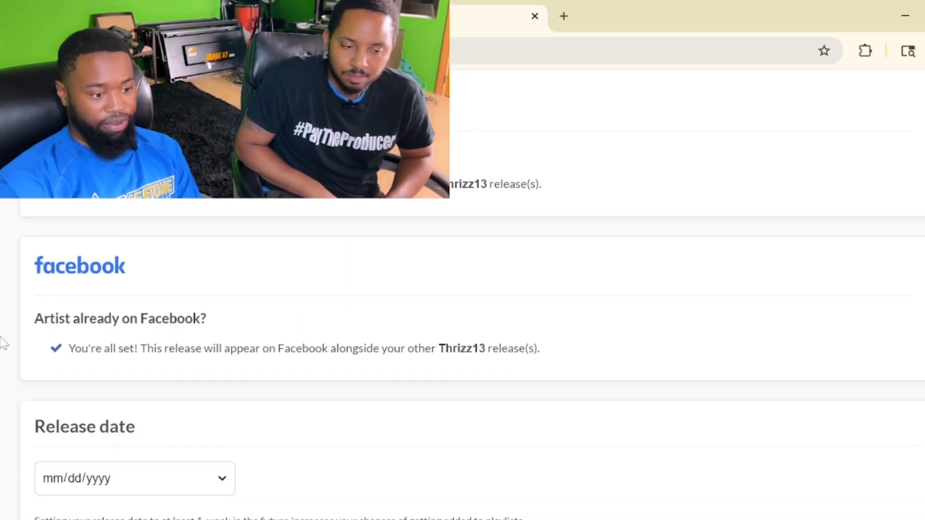
scroll(4, 343, up, 4)
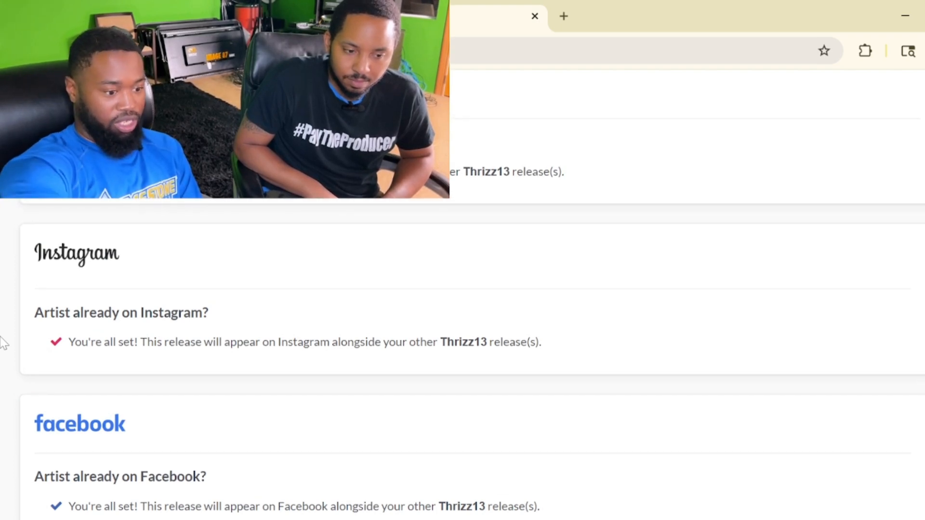
scroll(4, 343, up, 5)
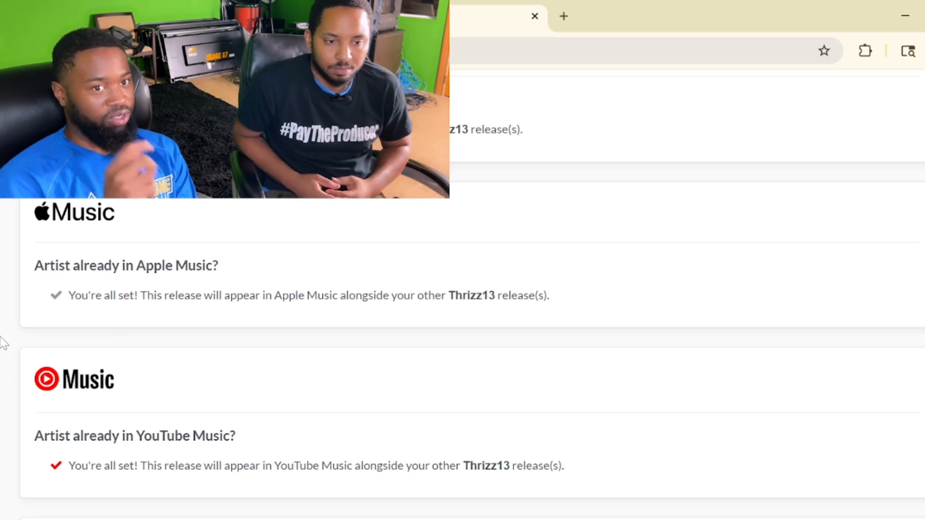
scroll(2, 343, down, 3)
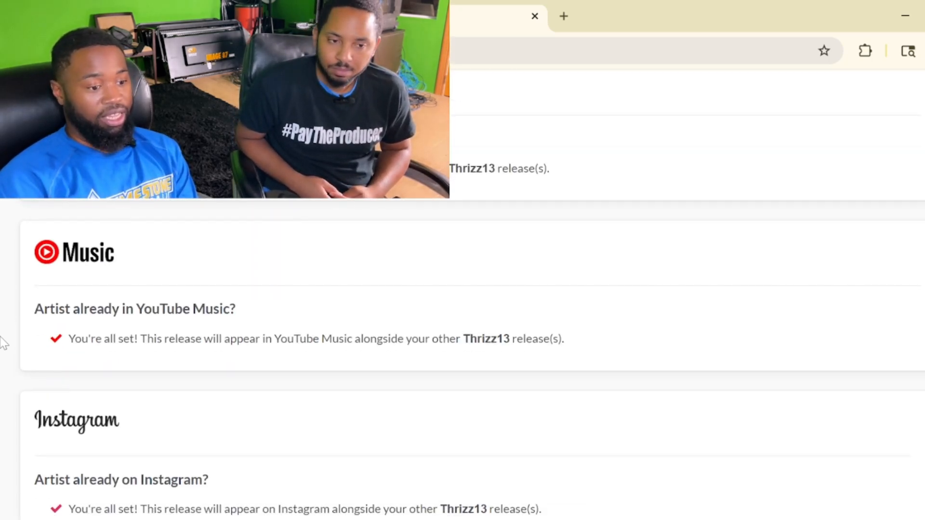
scroll(3, 343, up, 2)
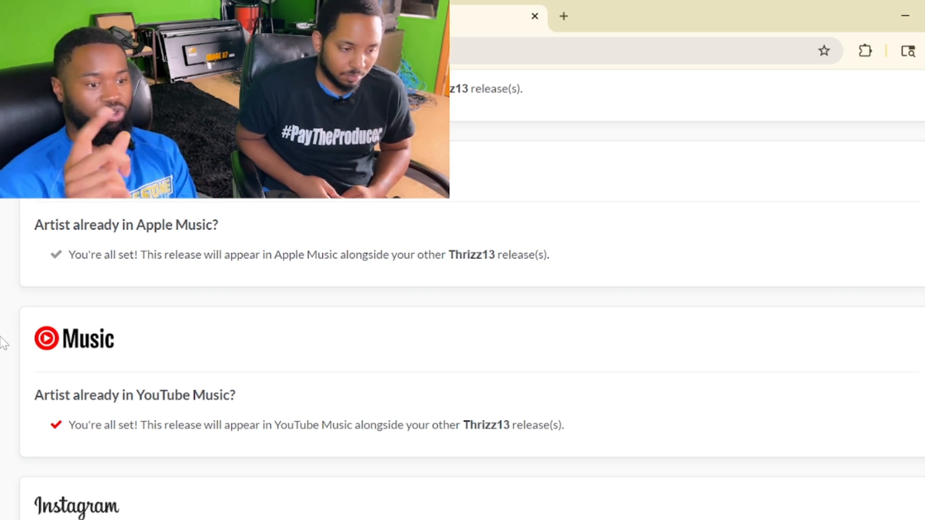
scroll(2, 343, down, 5)
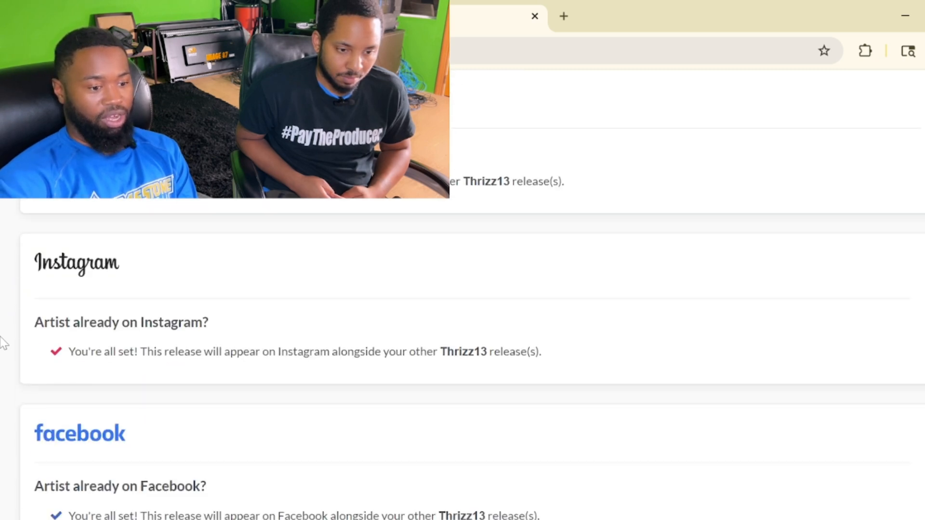
scroll(2, 343, down, 9)
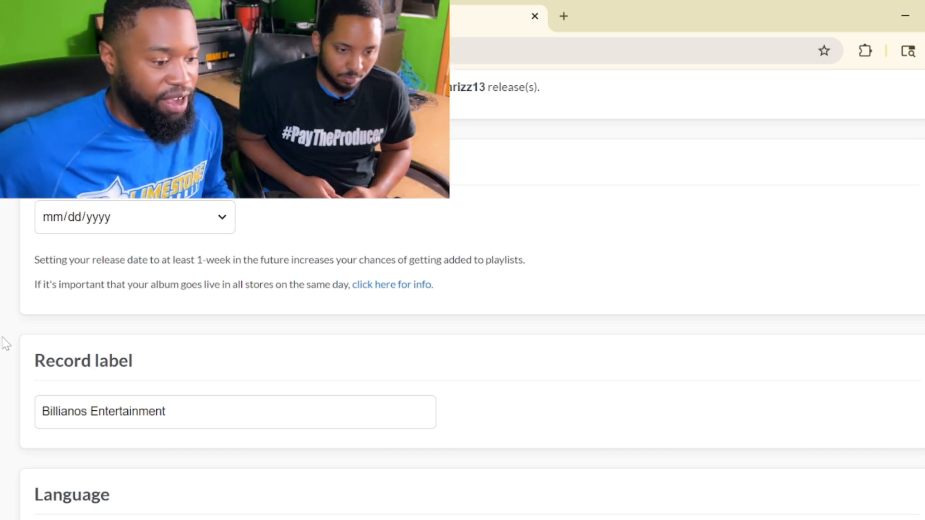
scroll(6, 346, down, 1)
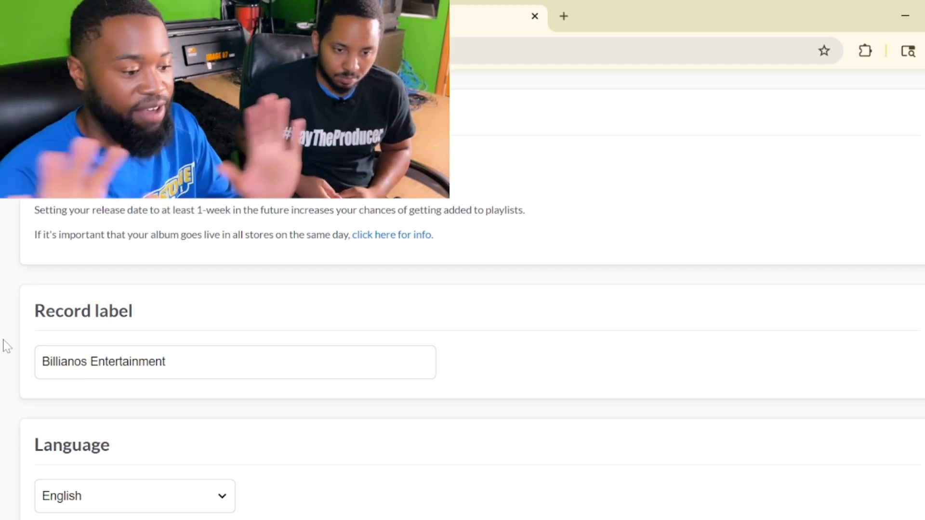
scroll(7, 346, down, 4)
scroll(7, 346, down, 1)
scroll(7, 346, up, 1)
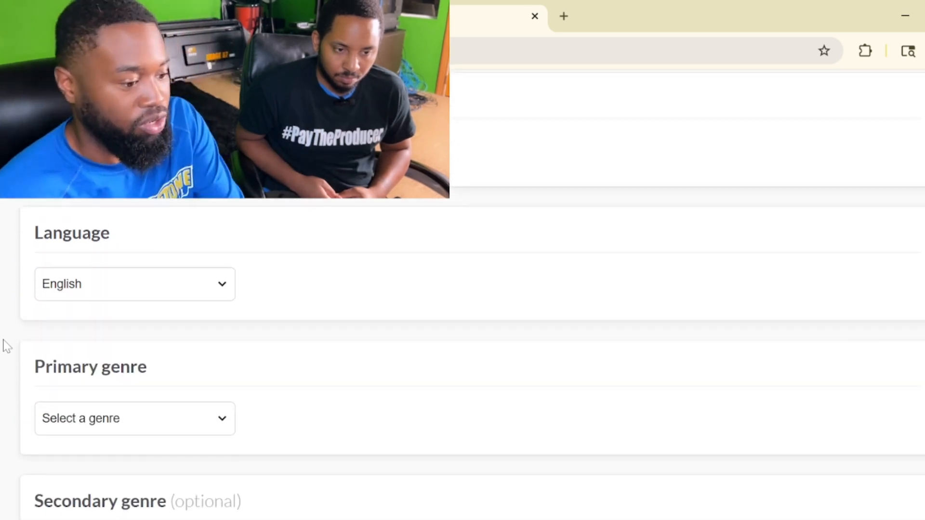
scroll(7, 346, down, 1)
scroll(7, 346, down, 4)
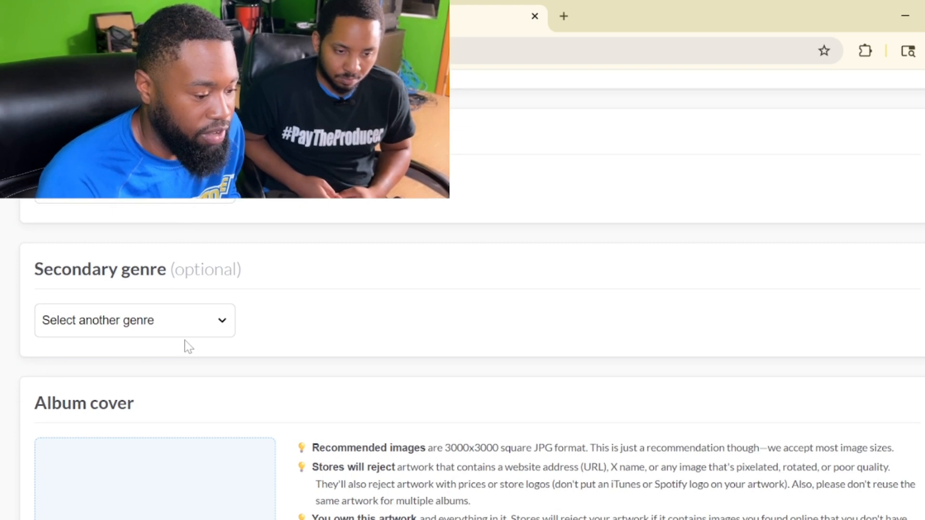
scroll(200, 227, down, 1)
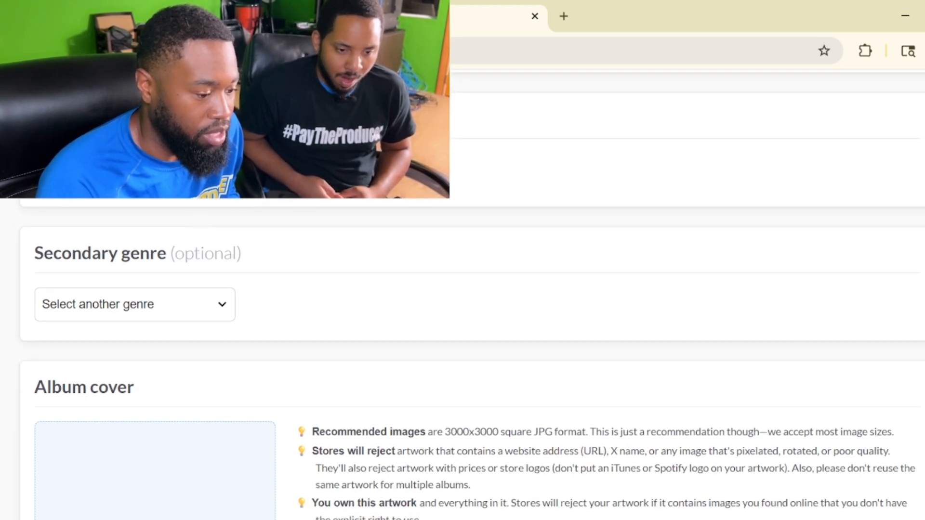
click(211, 175)
click(360, 295)
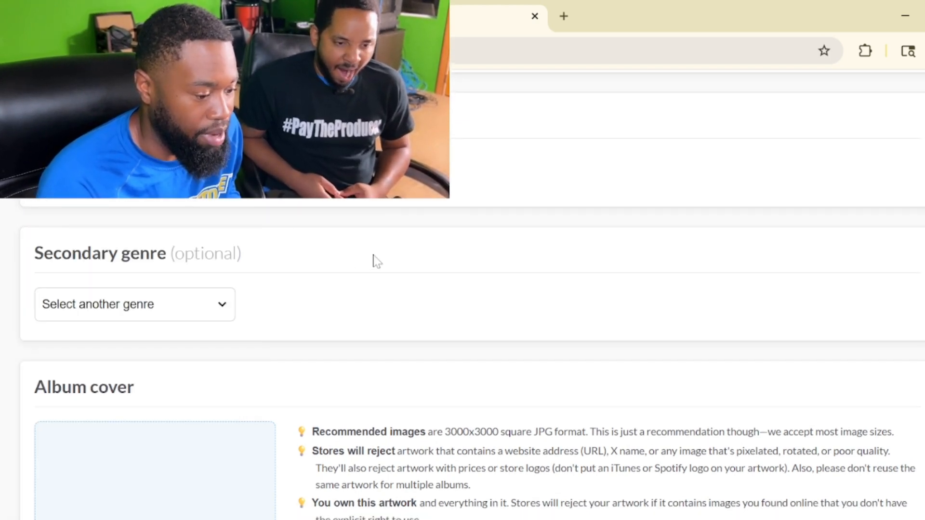
scroll(377, 262, down, 2)
scroll(377, 262, down, 2)
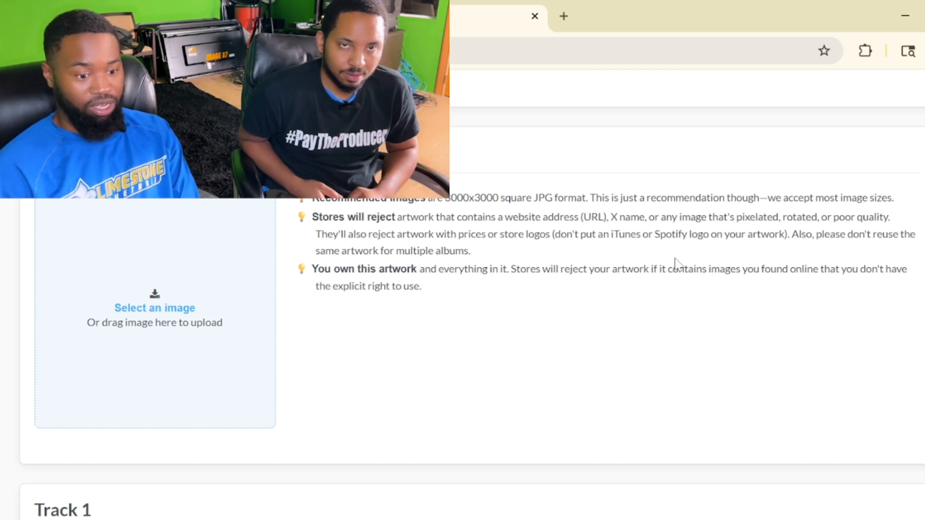
scroll(676, 264, down, 6)
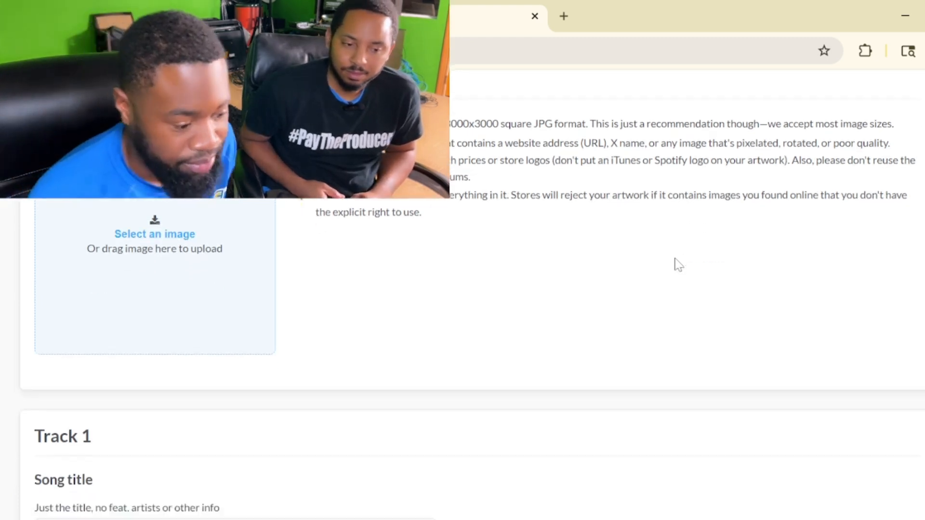
scroll(676, 264, down, 3)
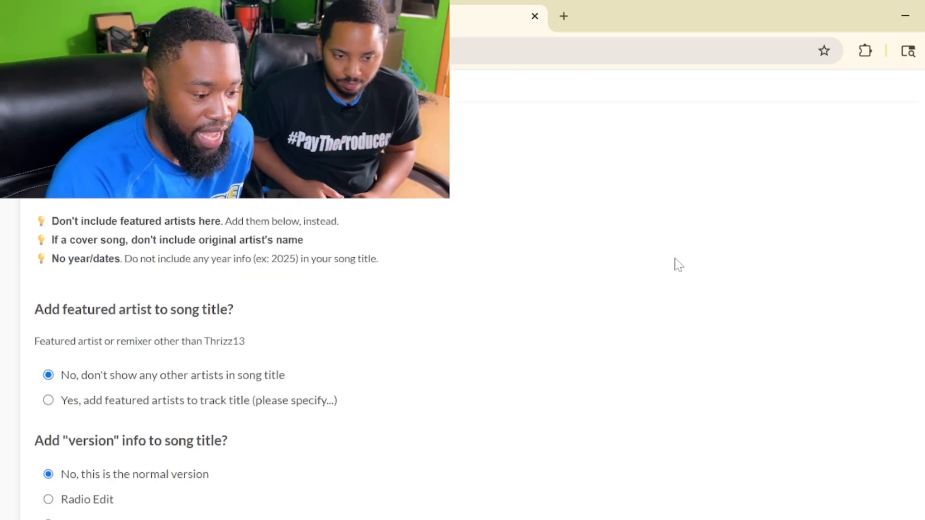
scroll(679, 265, up, 1)
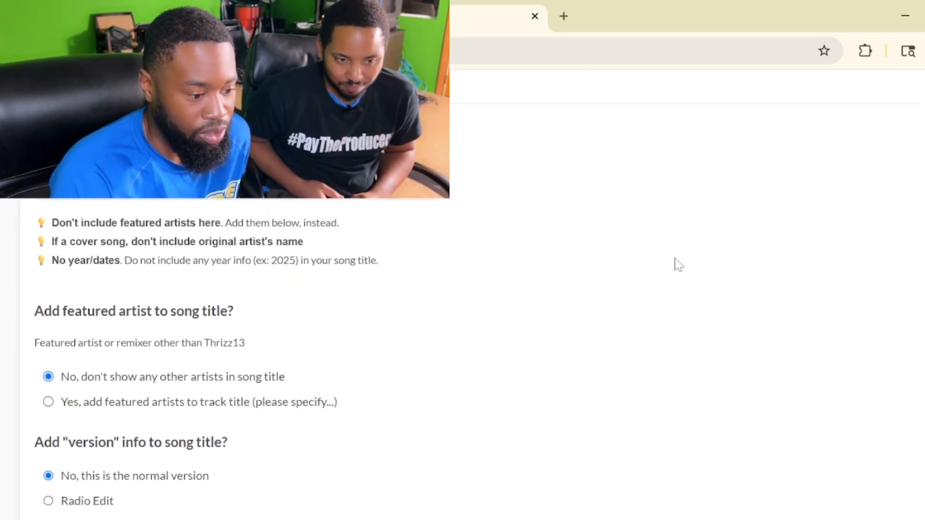
scroll(678, 264, down, 2)
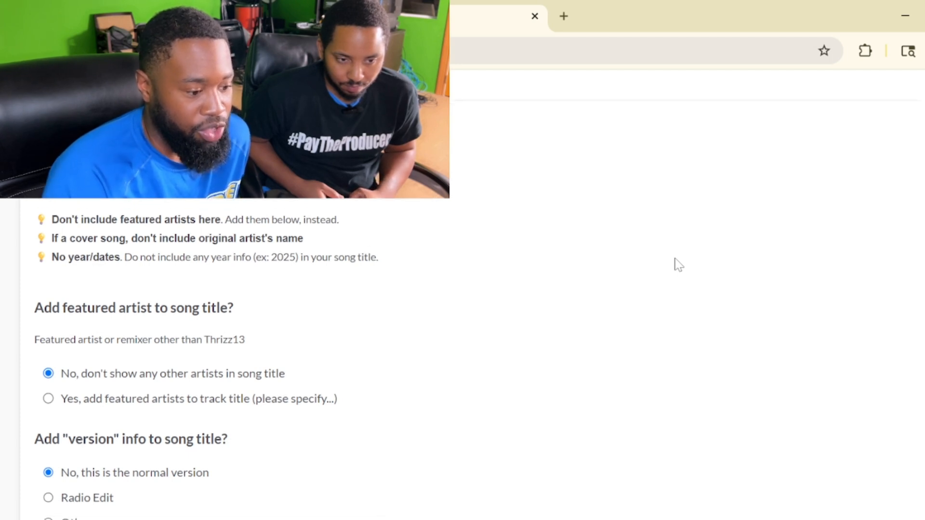
scroll(678, 264, up, 1)
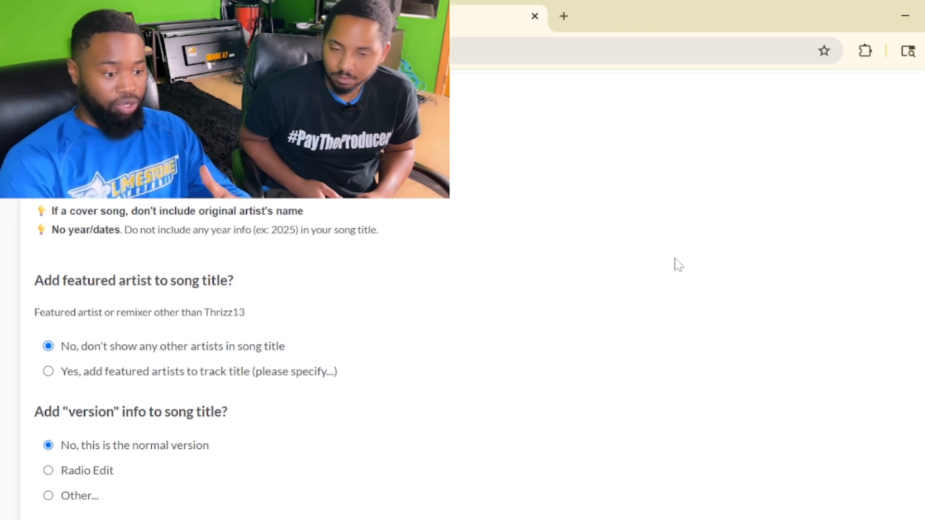
scroll(678, 264, down, 4)
scroll(676, 241, down, 2)
scroll(675, 233, up, 2)
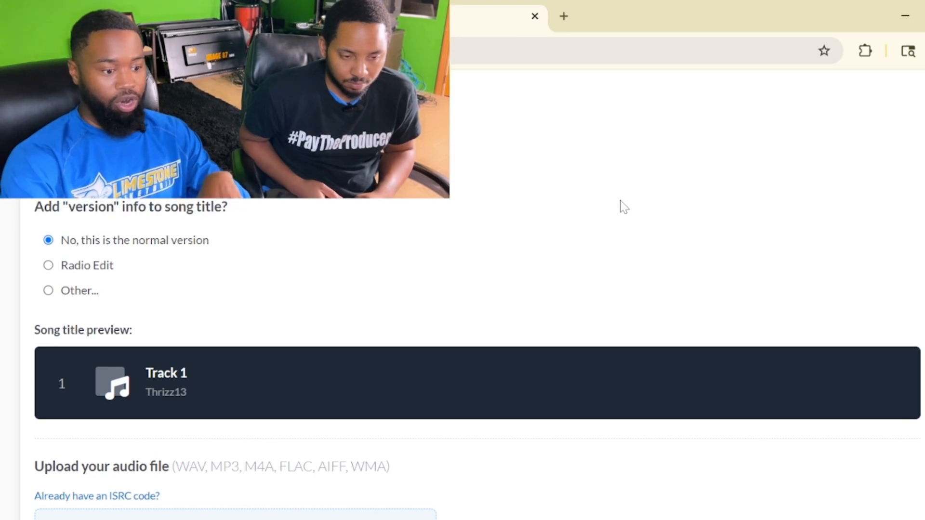
scroll(621, 206, down, 7)
scroll(624, 206, down, 8)
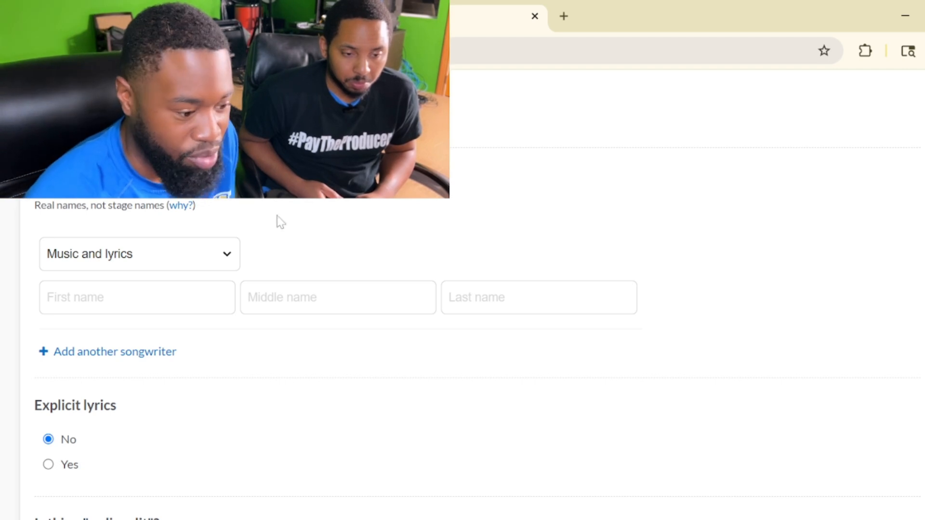
scroll(258, 216, up, 2)
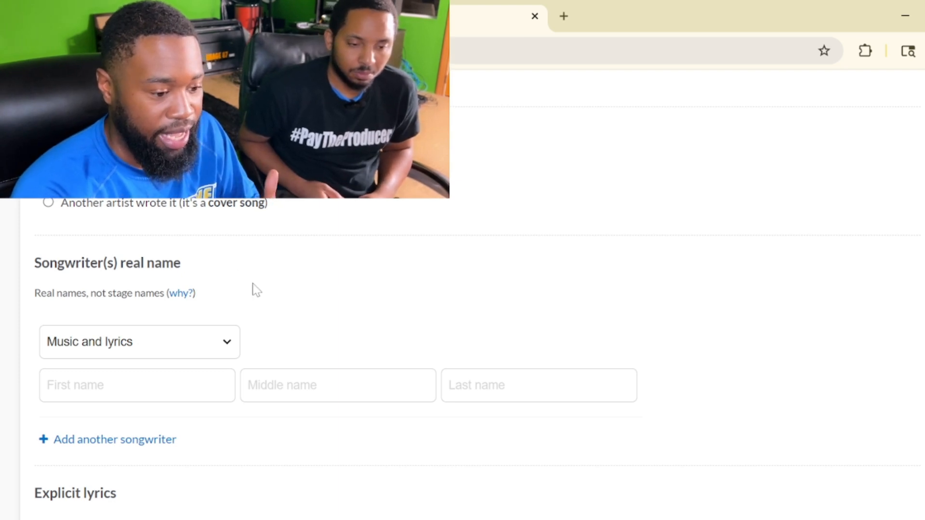
scroll(255, 289, up, 5)
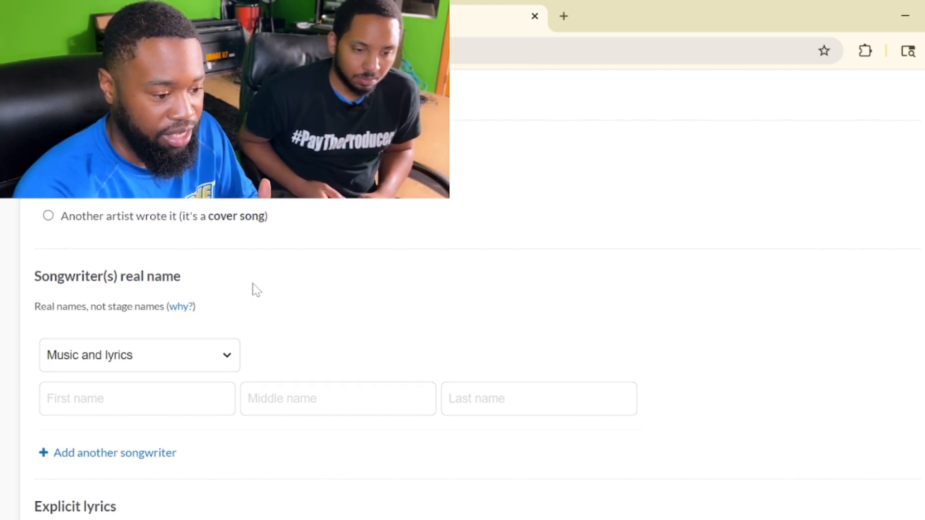
scroll(253, 289, up, 5)
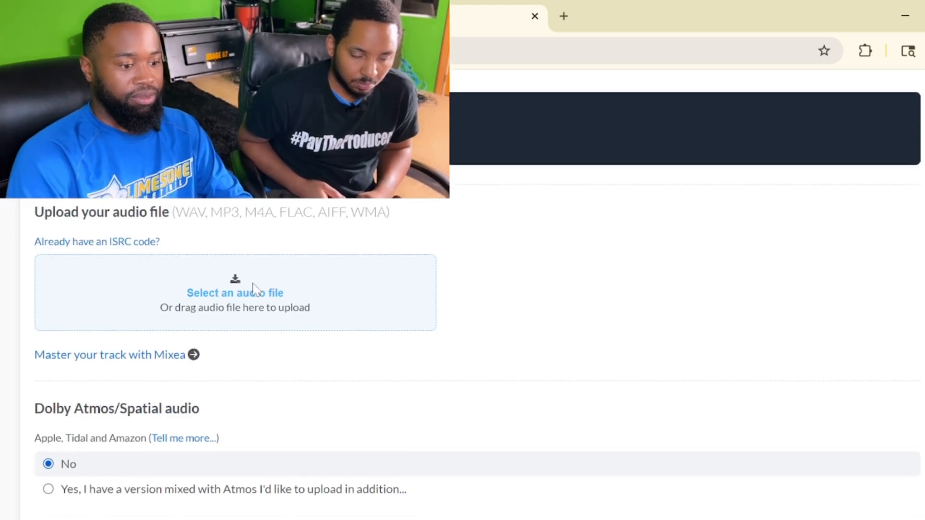
Choose 'Other...' as the song's version info, with 'Special Version' as the version title.
scroll(254, 290, up, 1)
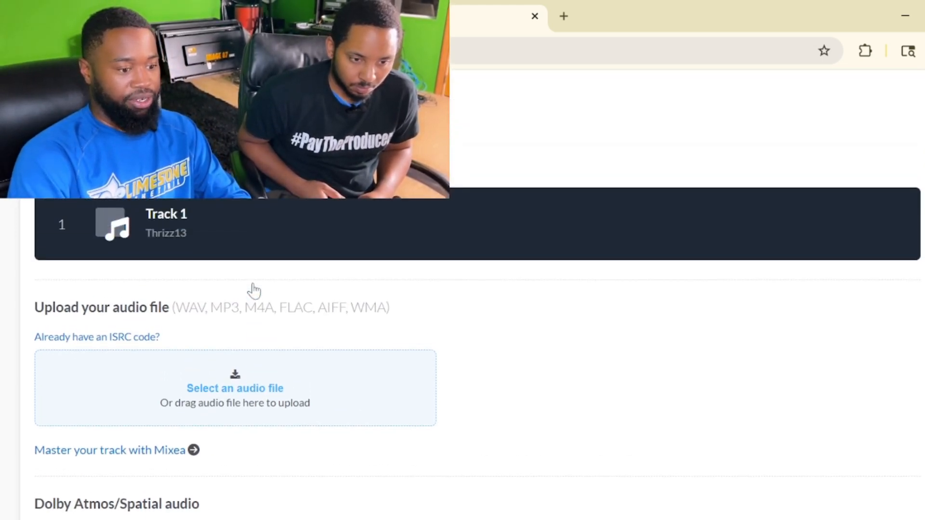
scroll(254, 291, up, 3)
scroll(253, 289, up, 4)
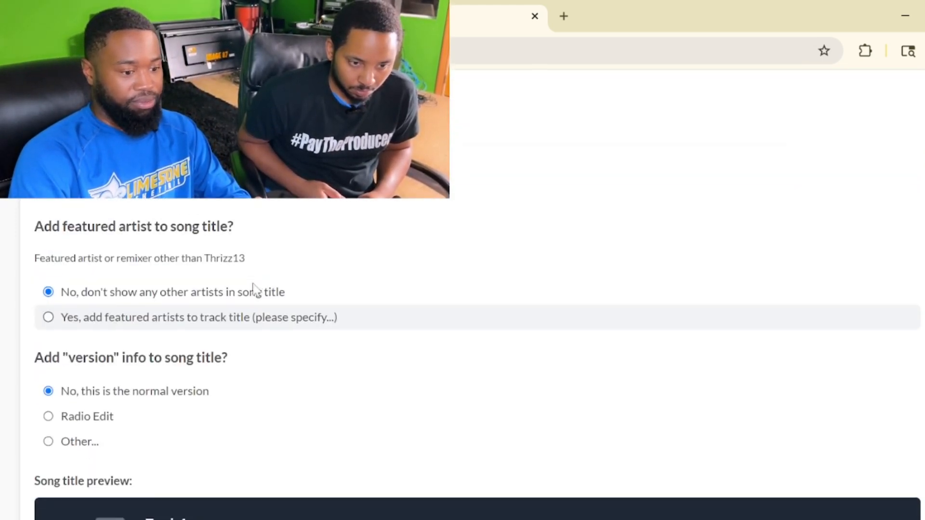
scroll(254, 290, down, 2)
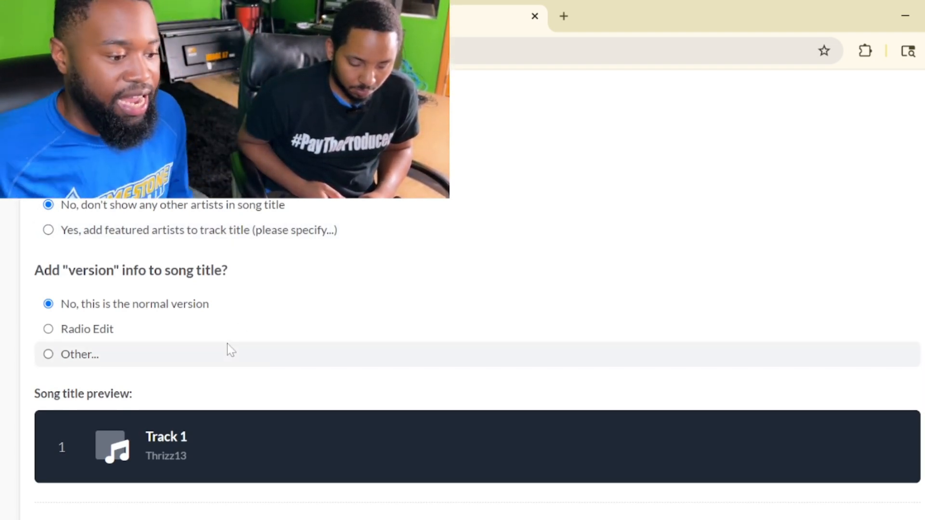
scroll(229, 349, down, 1)
scroll(230, 350, down, 1)
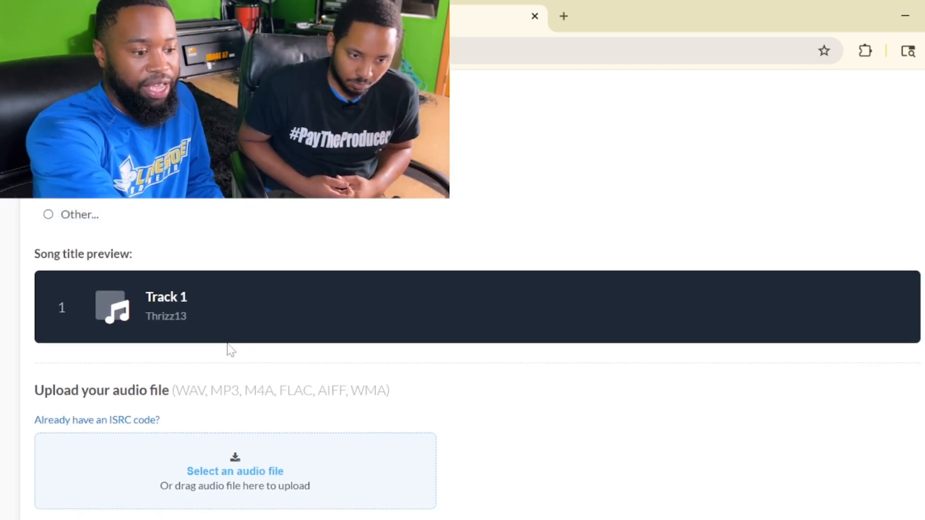
click(49, 214)
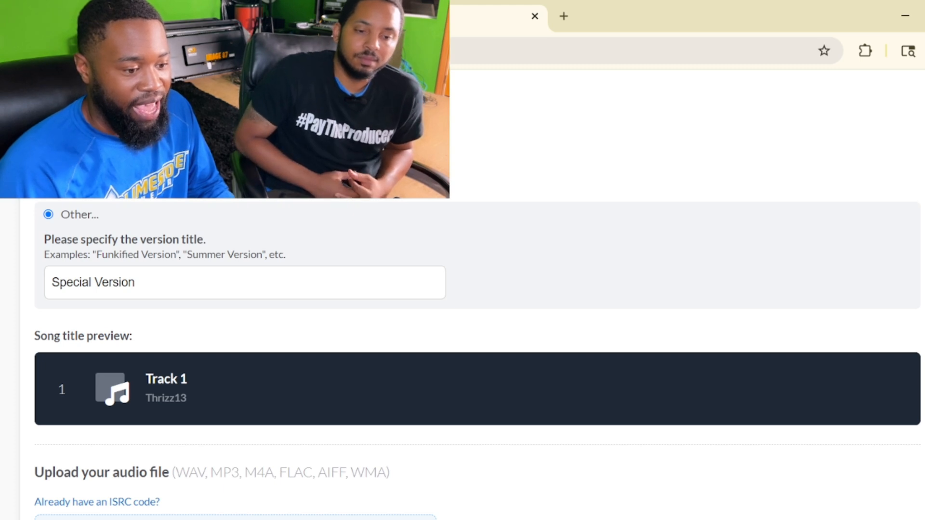
scroll(178, 302, down, 5)
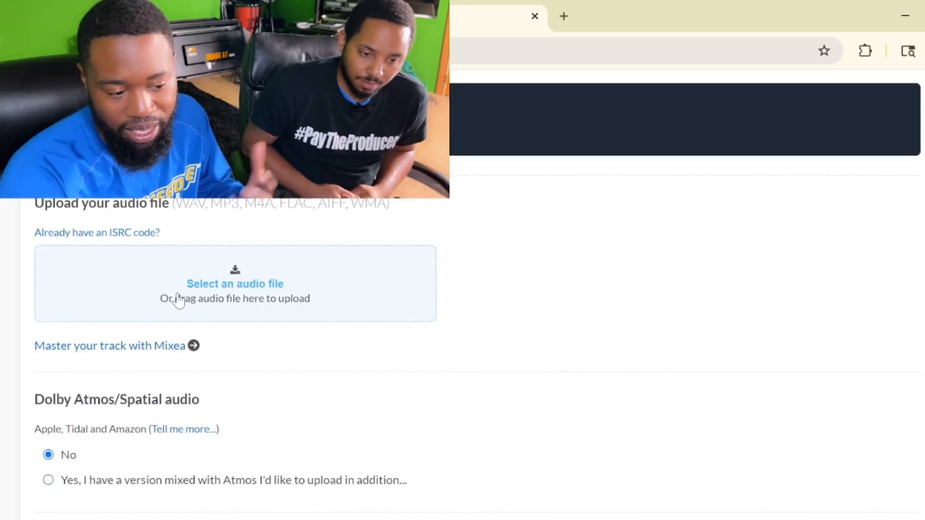
scroll(178, 301, down, 4)
scroll(178, 300, down, 1)
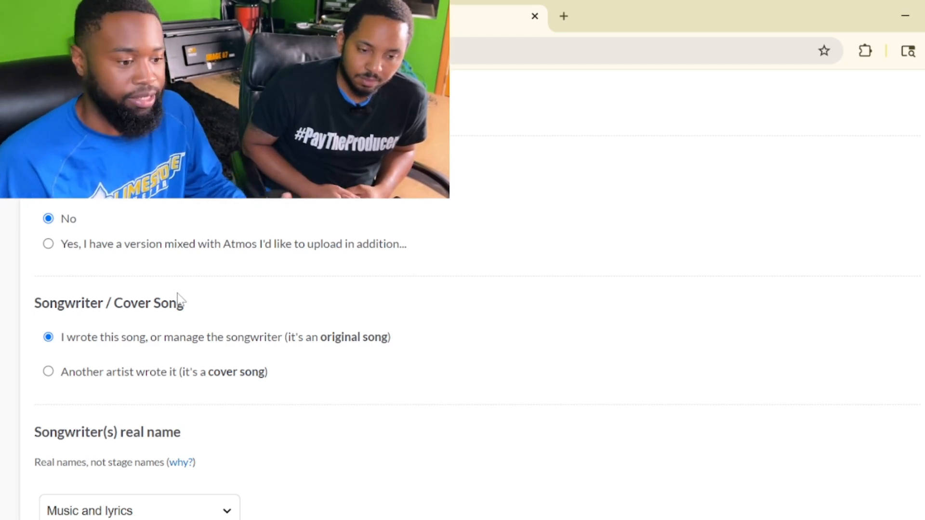
scroll(178, 294, down, 1)
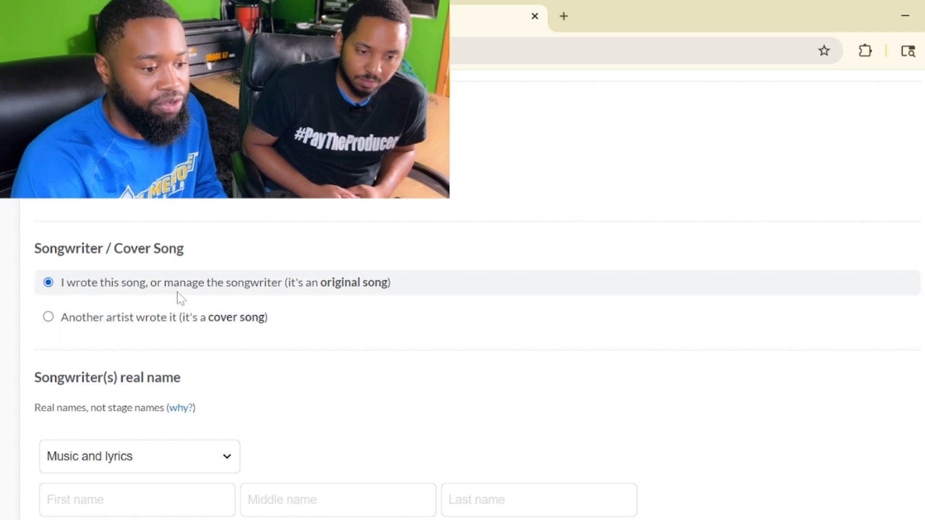
scroll(177, 292, down, 1)
scroll(177, 292, up, 1)
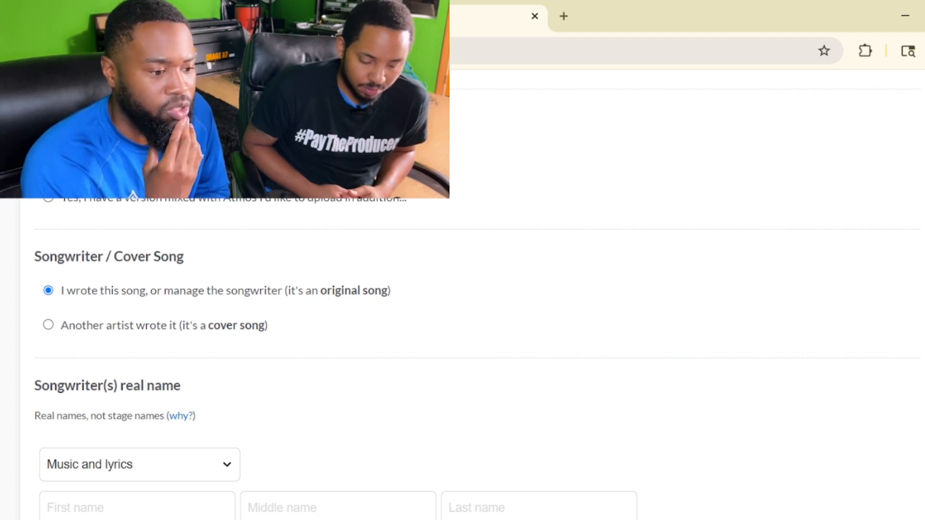
scroll(463, 296, down, 2)
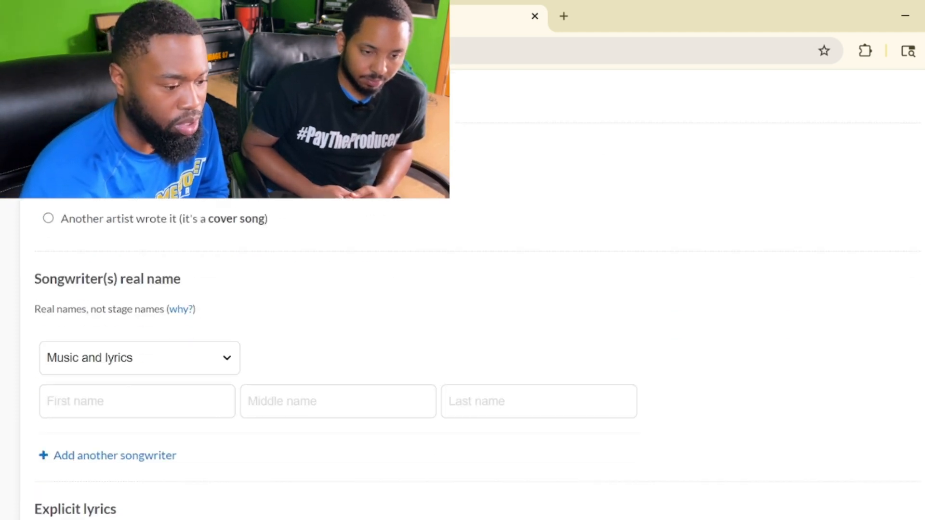
scroll(463, 327, up, 1)
scroll(463, 328, down, 1)
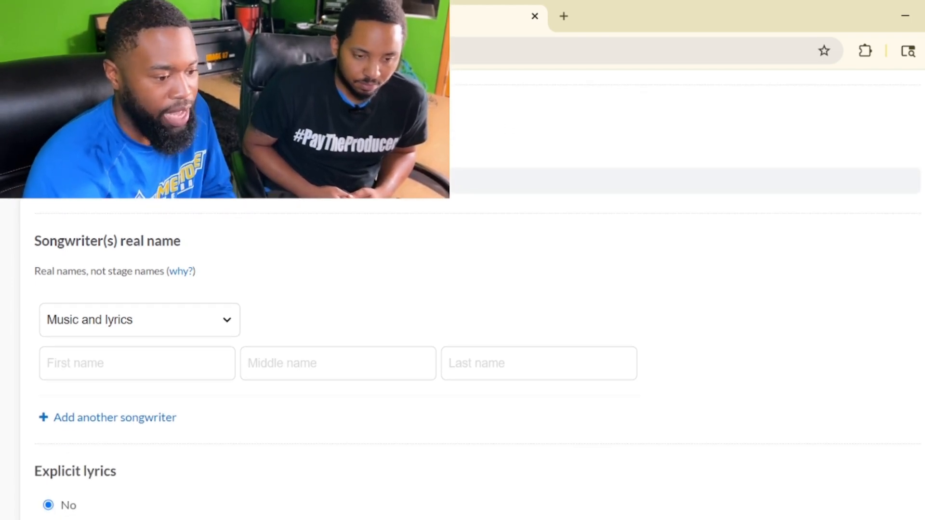
Select 'Another artist wrote it (it's a cover song)' and review the cover-song eligibility requirements.
click(48, 181)
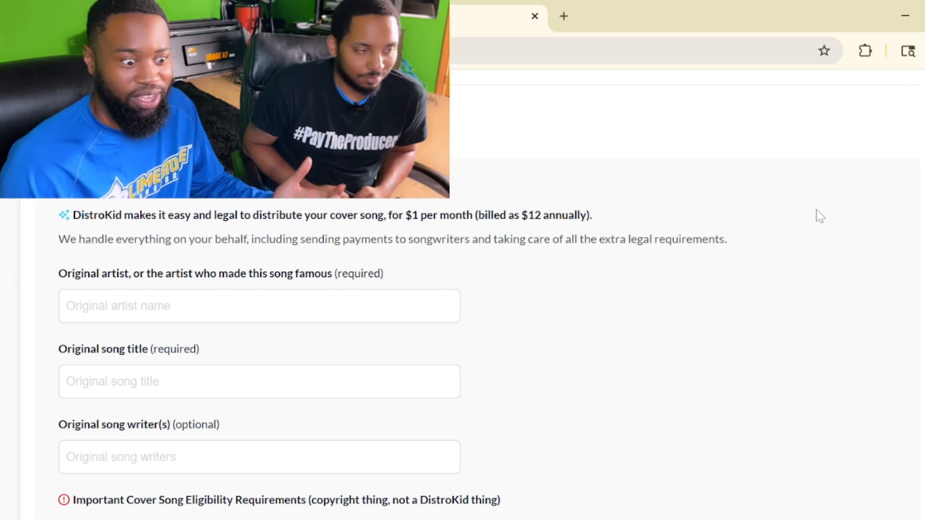
scroll(816, 210, down, 2)
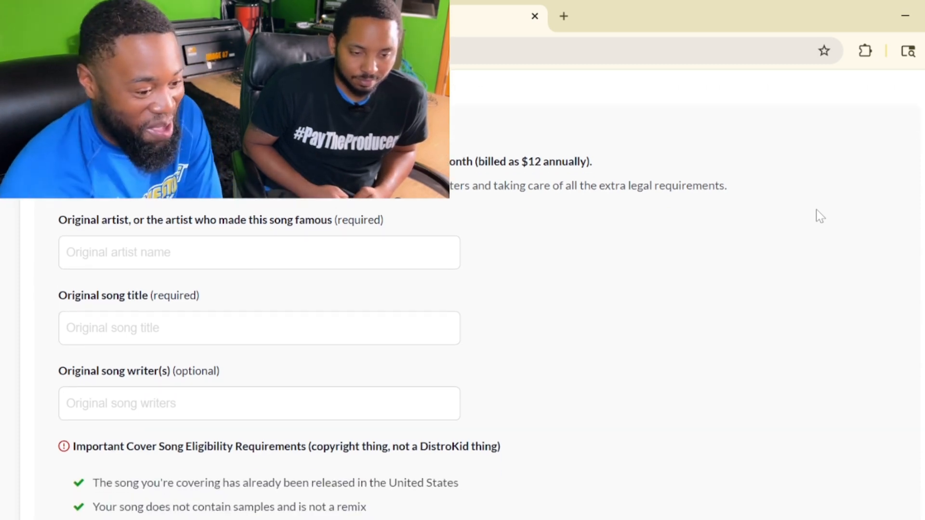
scroll(816, 210, down, 6)
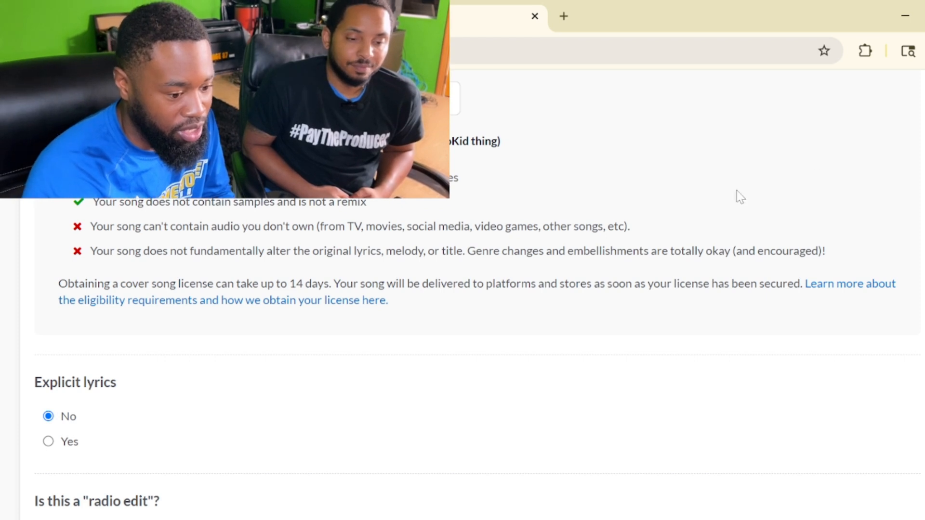
Pick 'Let me specify when the good part starts' for the preview clip, keeping 00:00 and $0.99 price.
scroll(627, 260, down, 4)
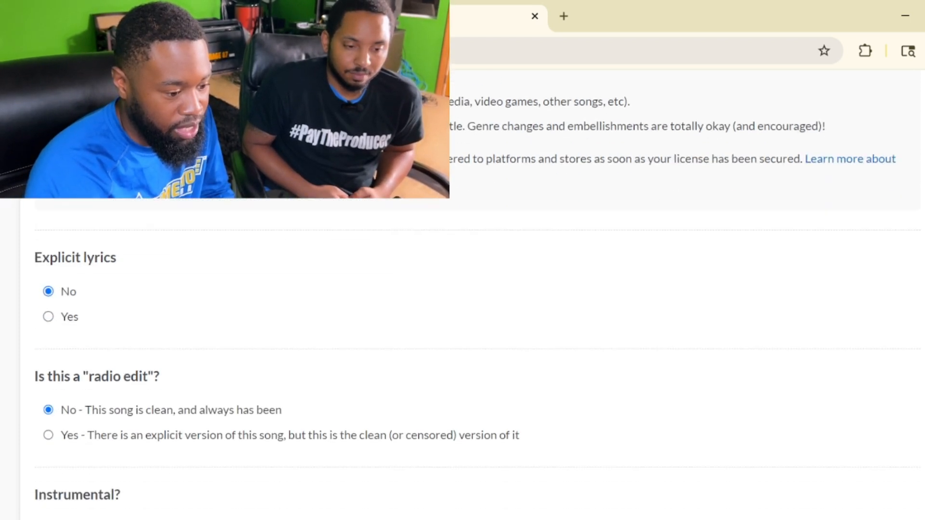
scroll(603, 244, down, 2)
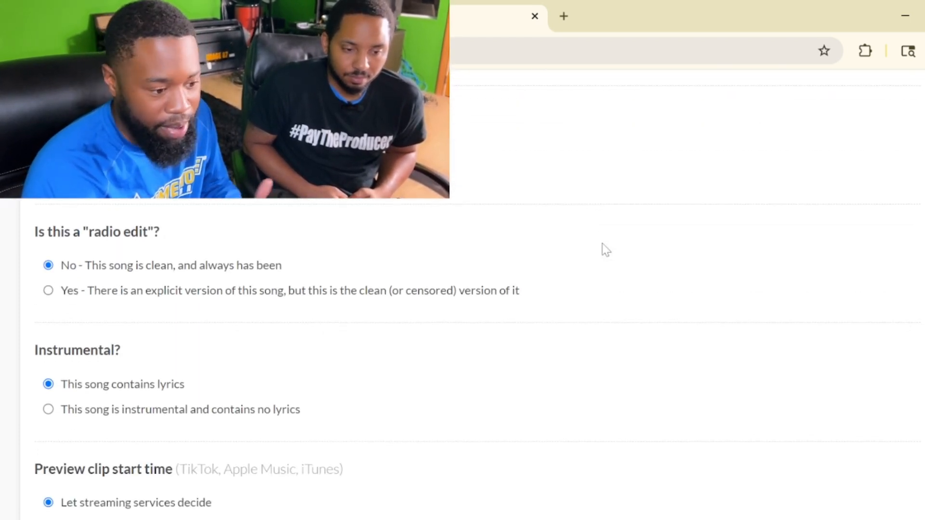
scroll(573, 227, down, 2)
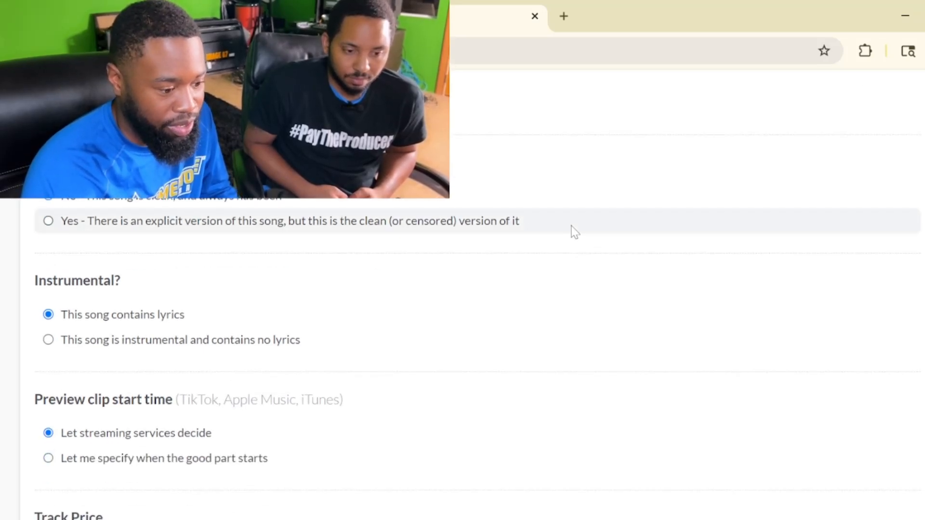
scroll(485, 253, down, 2)
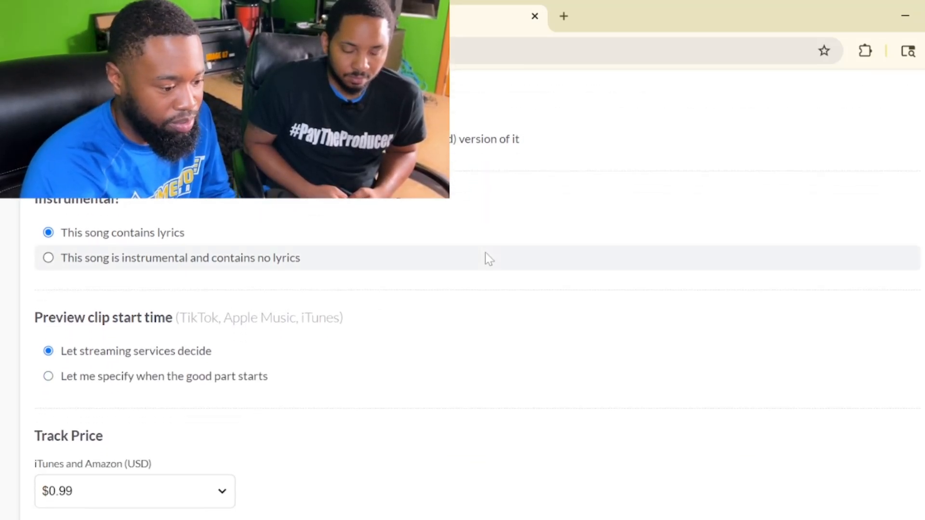
scroll(492, 304, down, 3)
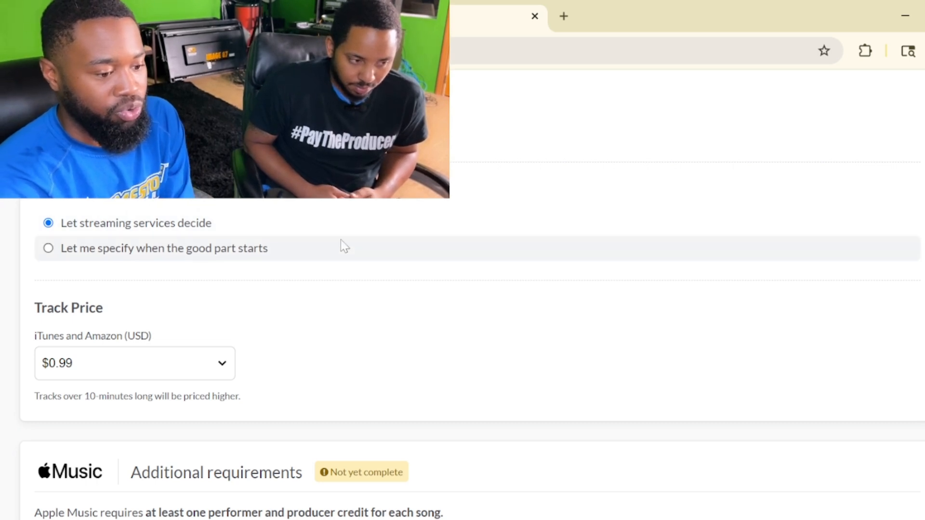
click(49, 249)
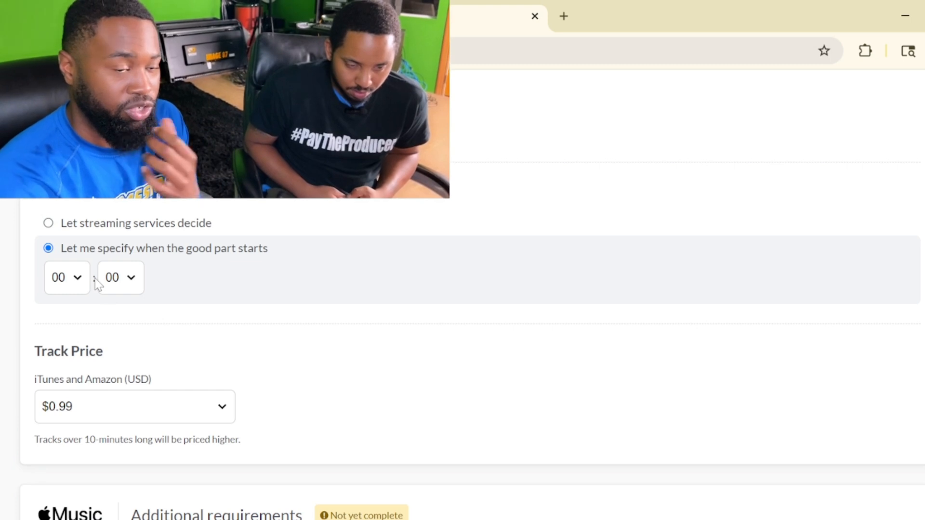
scroll(368, 325, down, 2)
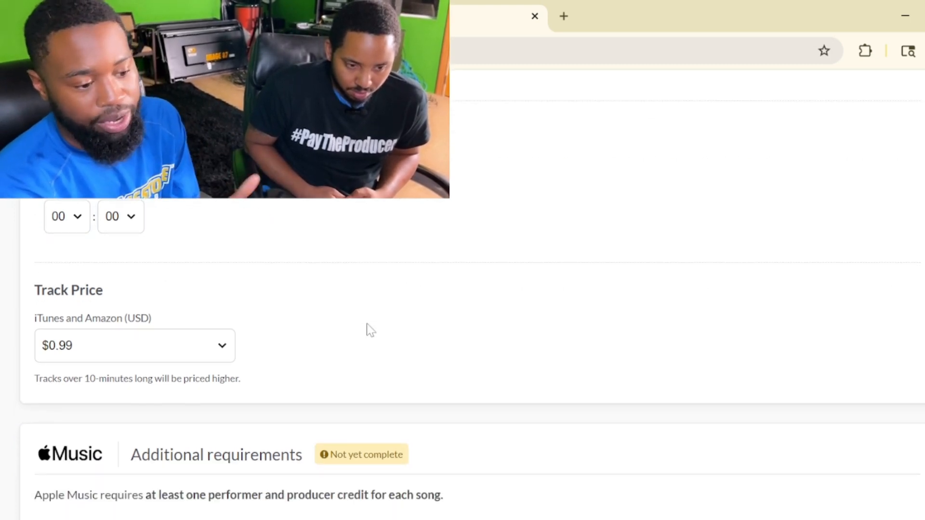
scroll(367, 324, up, 1)
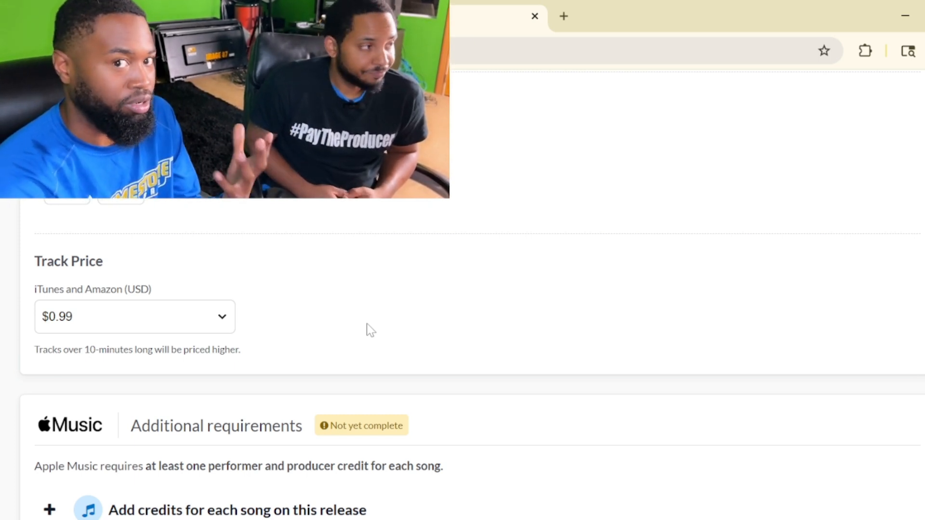
scroll(367, 328, down, 4)
scroll(364, 328, down, 2)
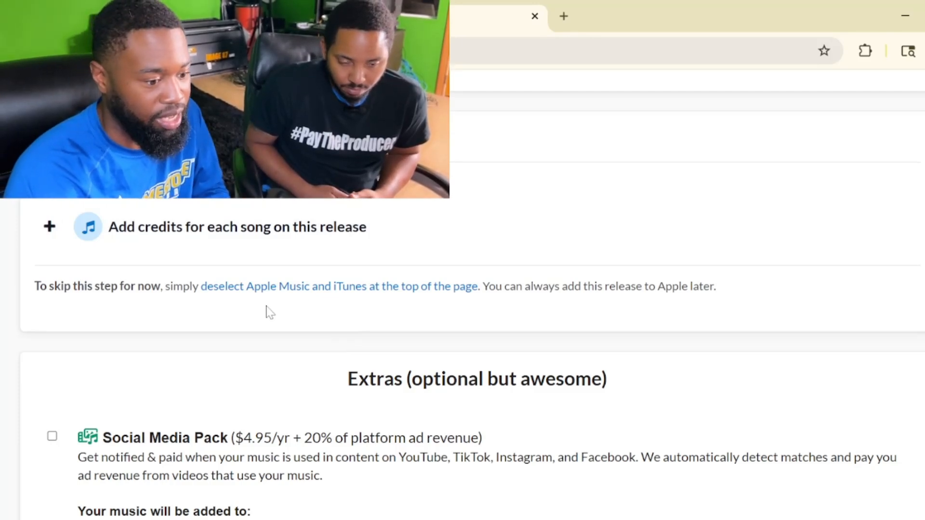
scroll(33, 289, down, 1)
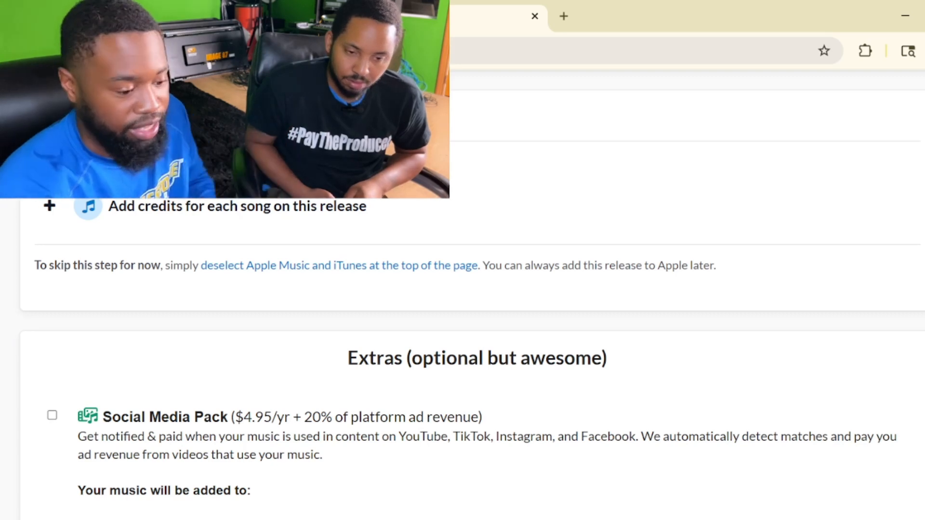
scroll(481, 337, down, 5)
scroll(482, 337, down, 1)
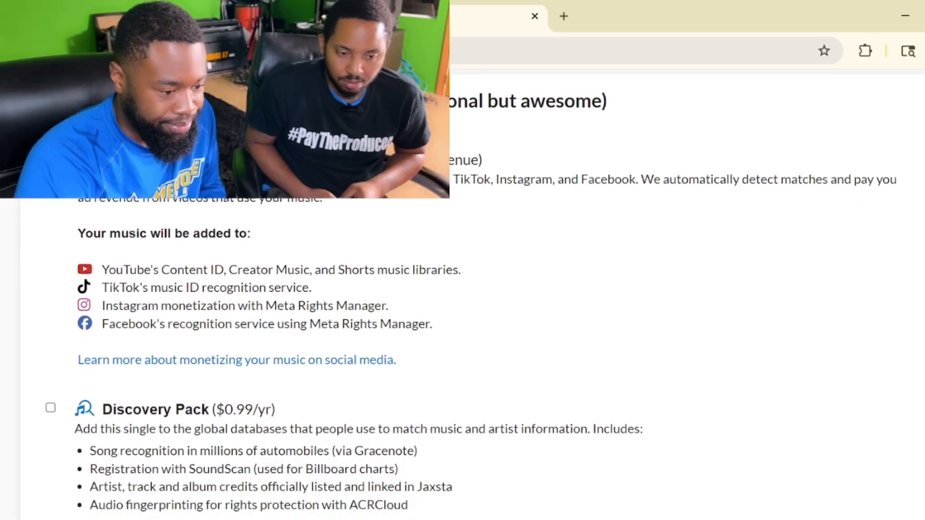
scroll(50, 269, up, 1)
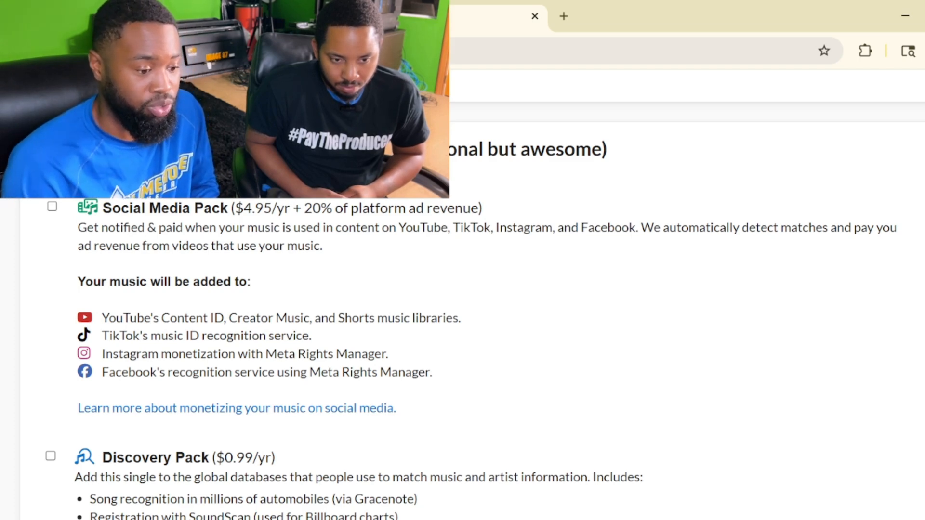
scroll(462, 337, down, 3)
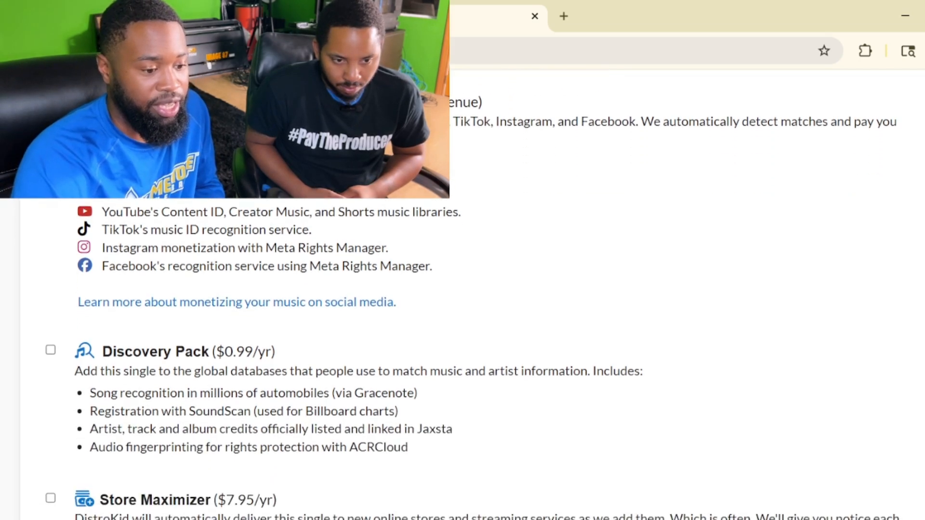
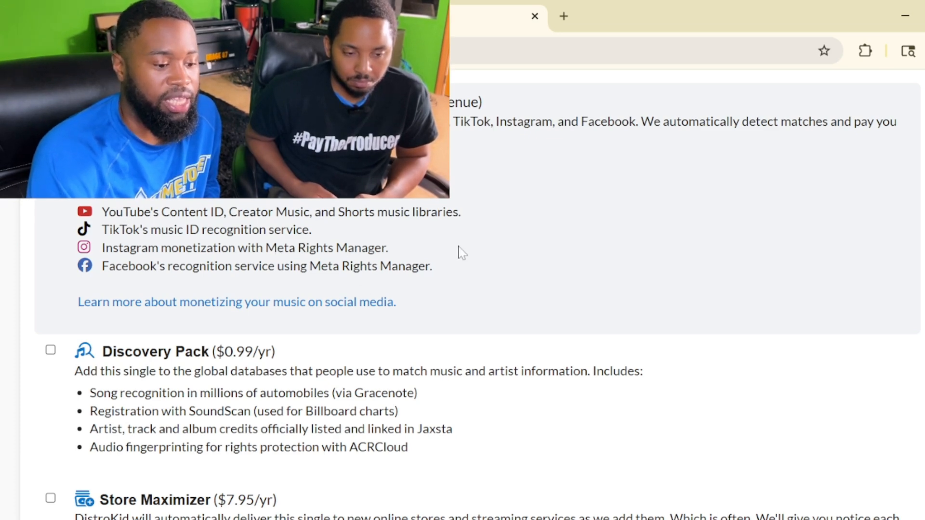
Scroll through the upload form to review the unticked mandatory confirmations and Distribution Agreement.
scroll(461, 252, down, 3)
scroll(462, 253, down, 2)
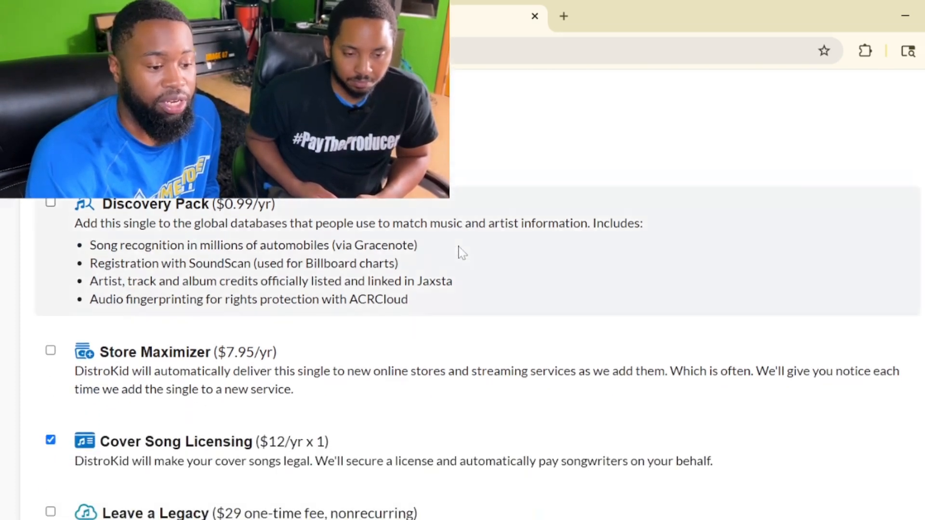
scroll(461, 253, down, 1)
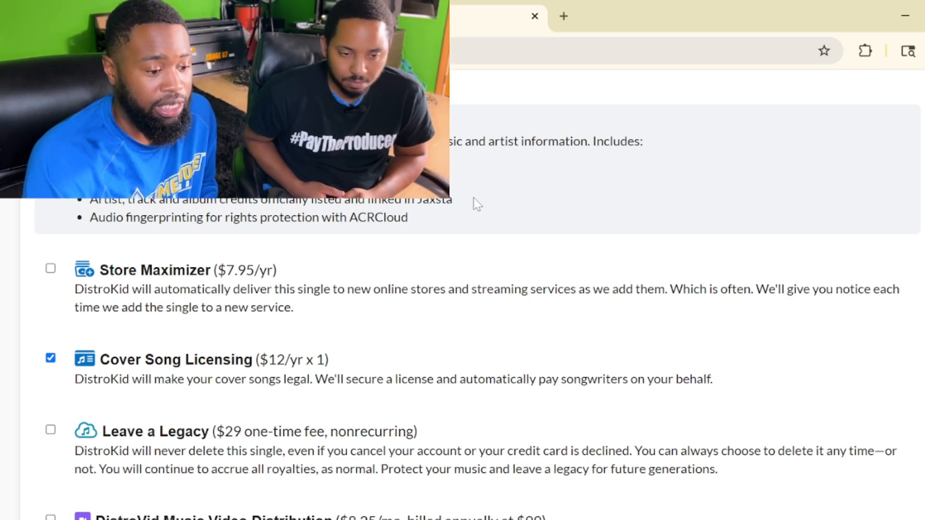
scroll(473, 198, down, 1)
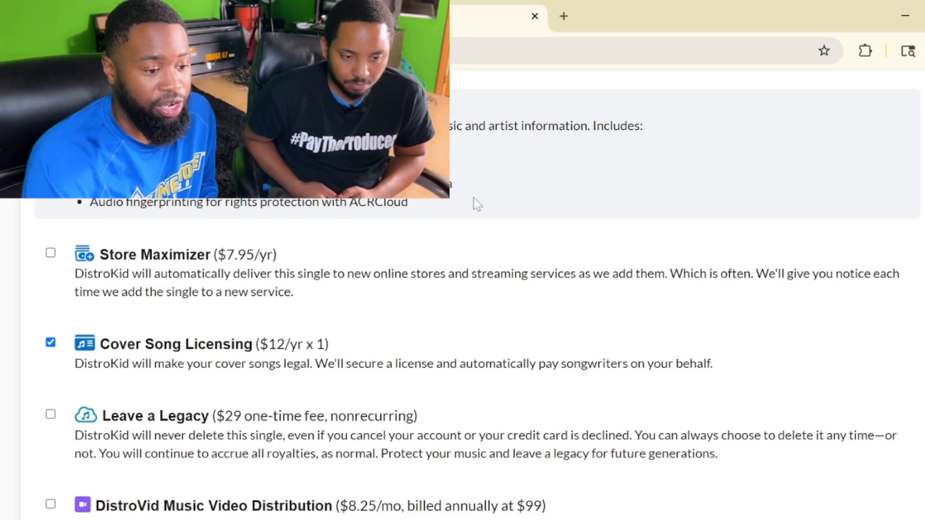
scroll(473, 198, down, 1)
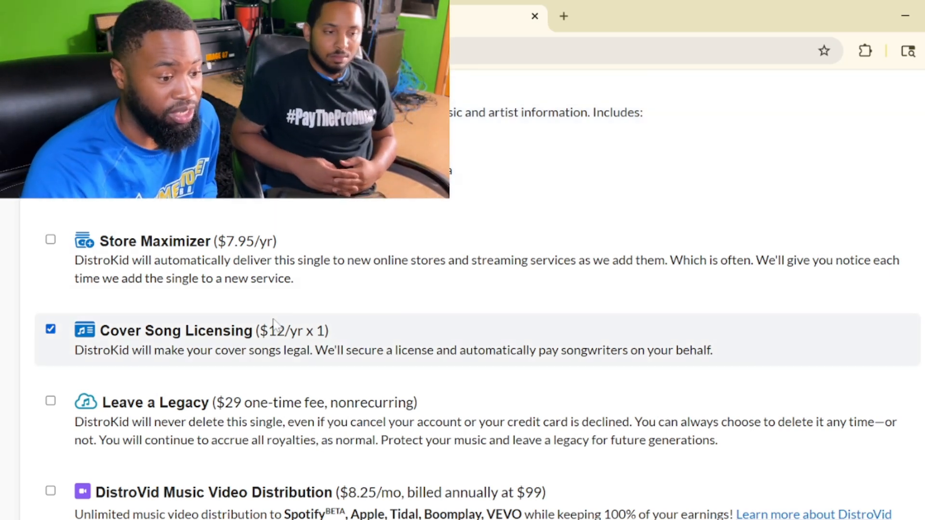
scroll(15, 248, down, 2)
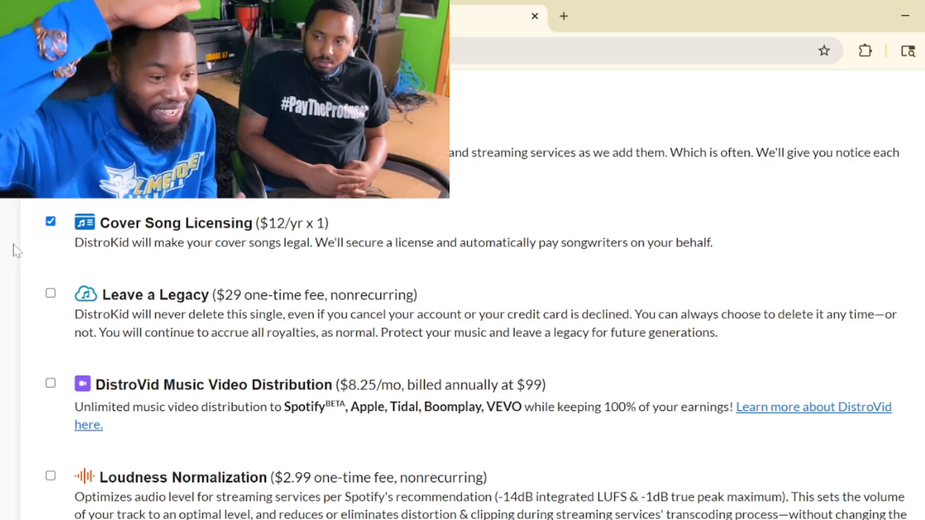
scroll(15, 248, up, 2)
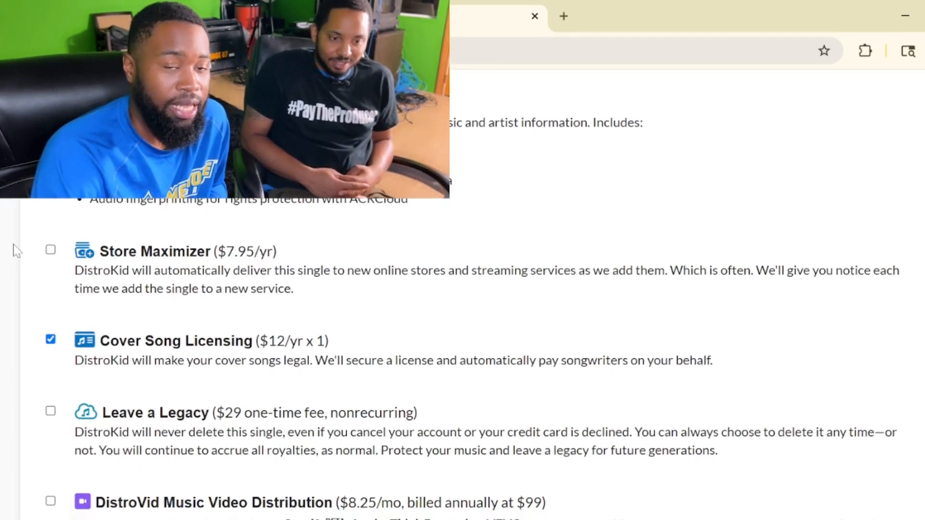
scroll(15, 249, down, 2)
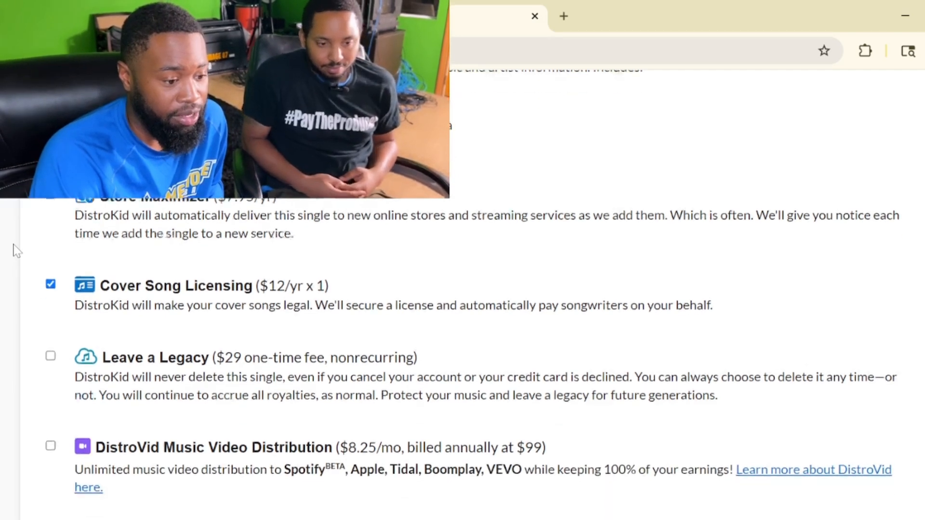
scroll(15, 248, down, 1)
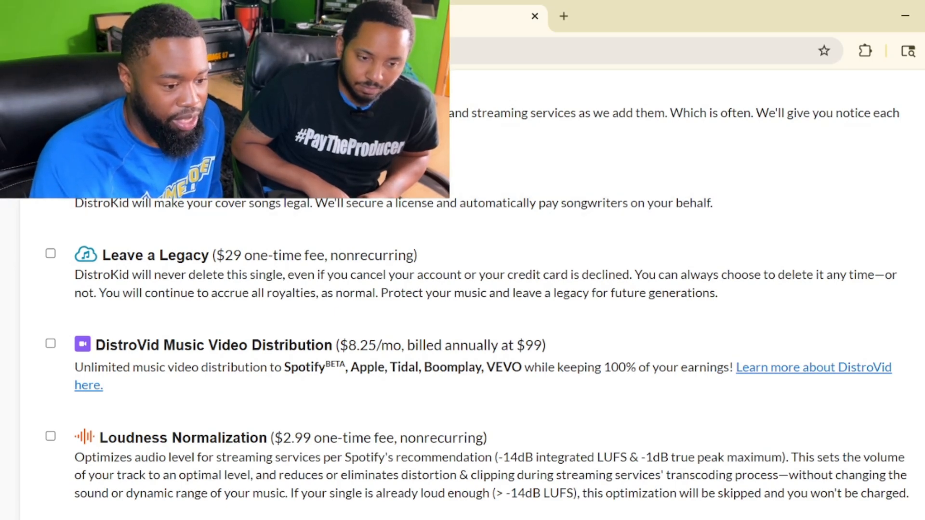
scroll(477, 294, down, 1)
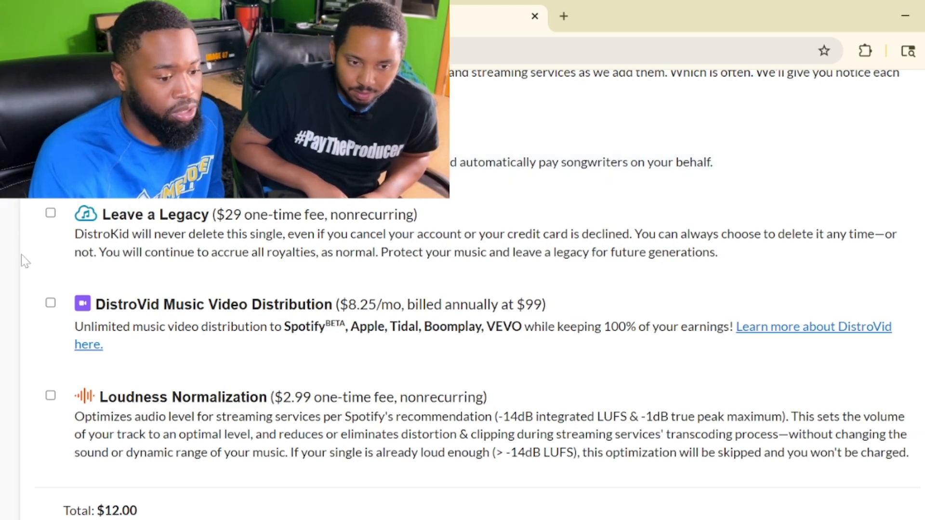
scroll(27, 280, down, 1)
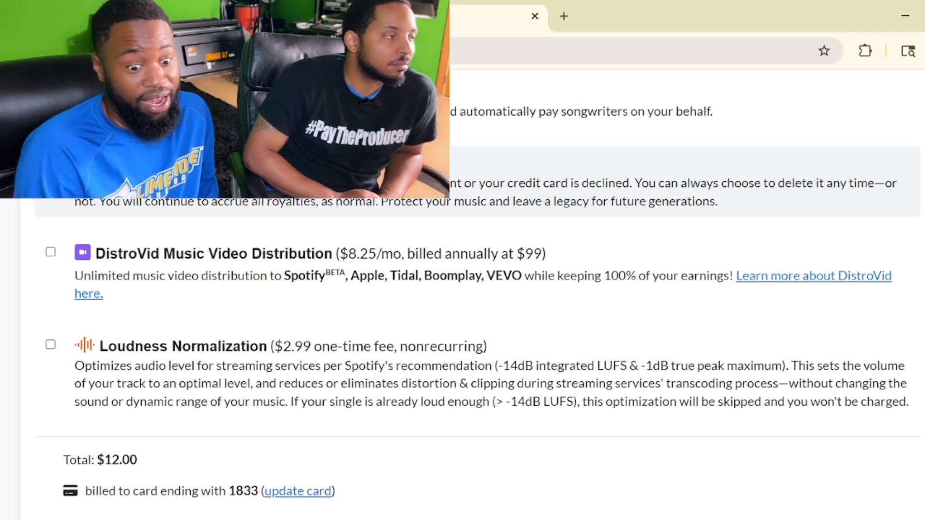
scroll(62, 247, down, 2)
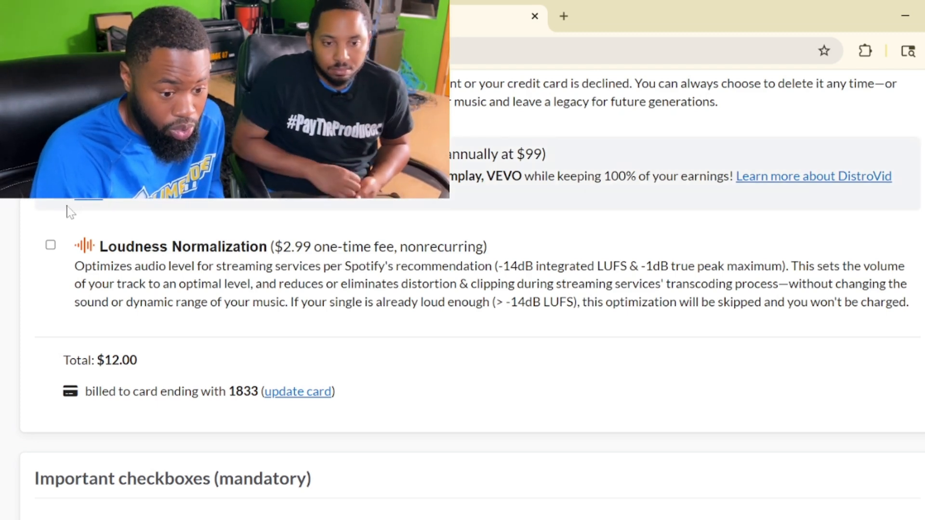
scroll(7, 215, up, 1)
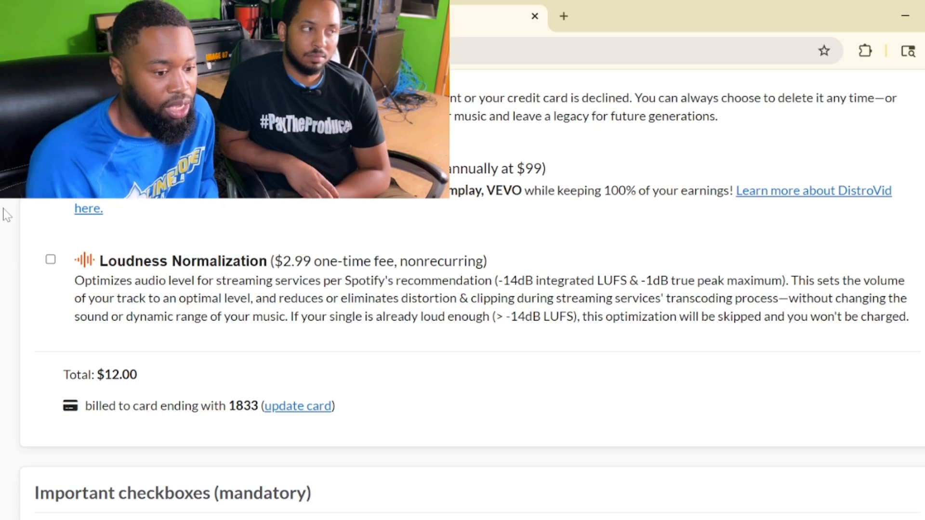
scroll(19, 268, down, 1)
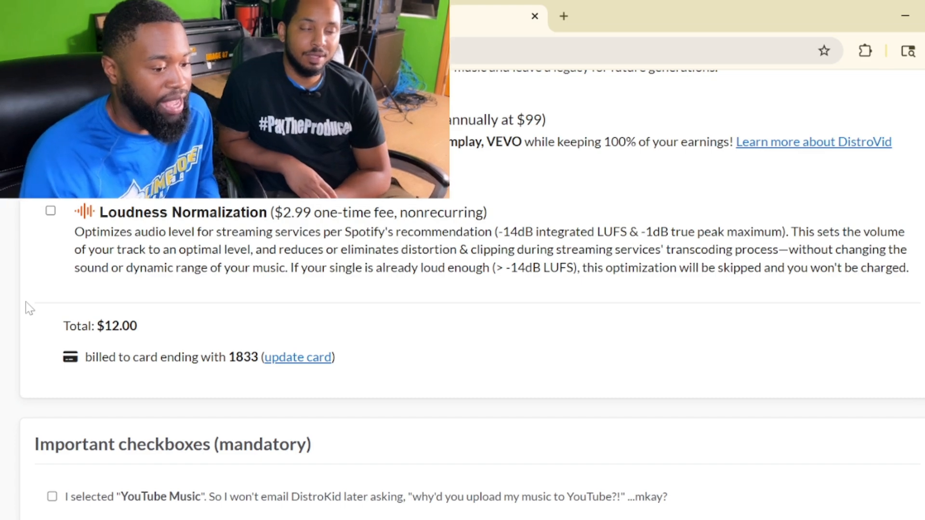
scroll(25, 302, up, 15)
scroll(27, 306, up, 20)
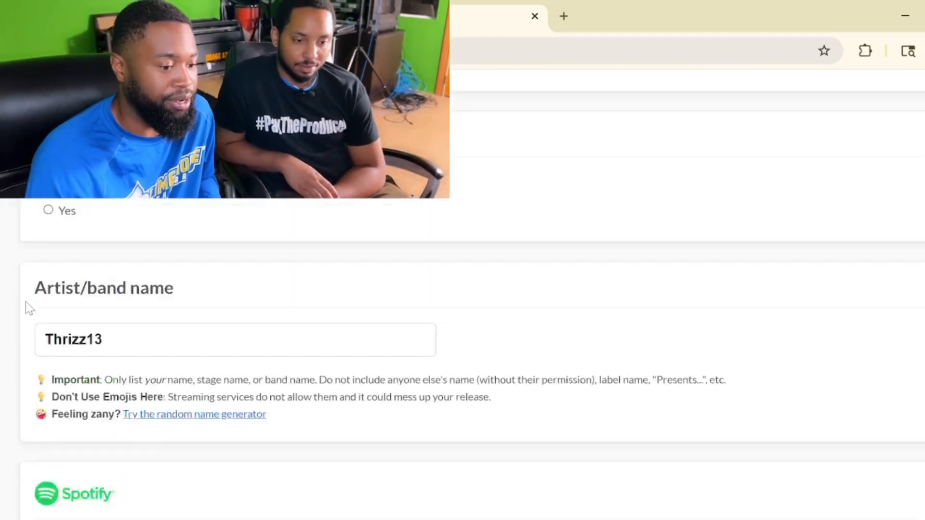
scroll(25, 302, down, 6)
scroll(25, 301, up, 6)
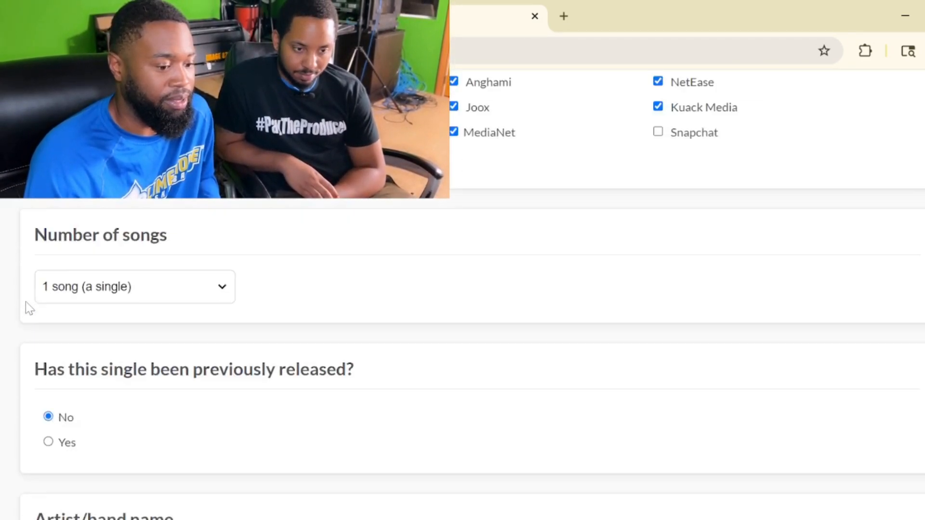
scroll(88, 365, down, 20)
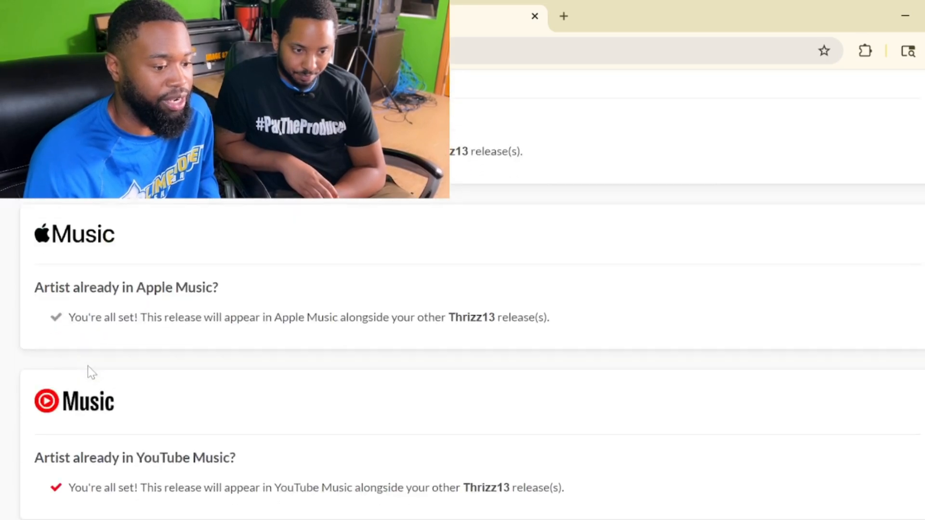
scroll(88, 365, down, 15)
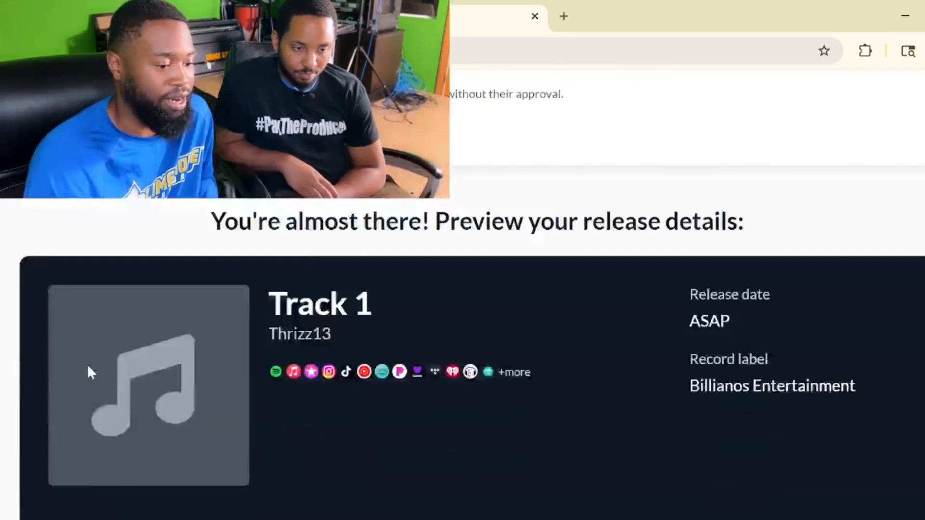
scroll(88, 366, up, 5)
scroll(87, 366, up, 10)
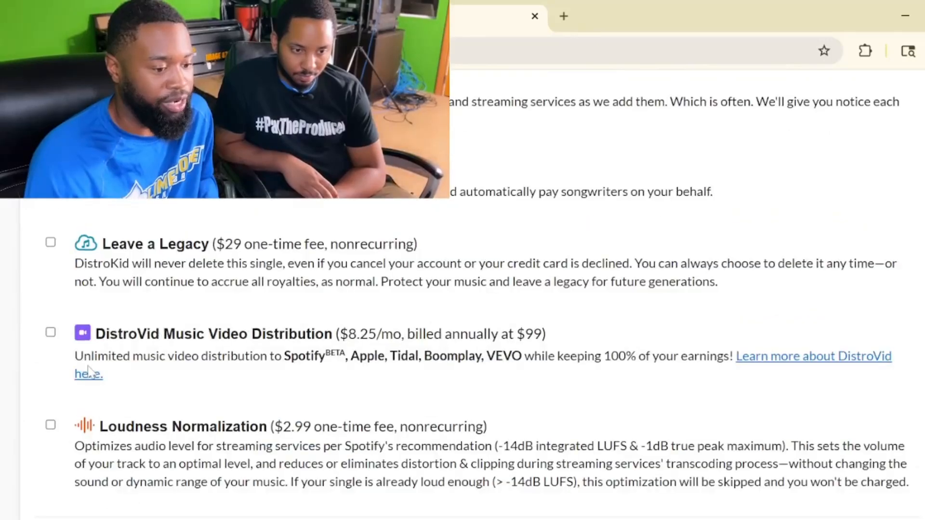
scroll(88, 365, down, 11)
scroll(88, 367, down, 1)
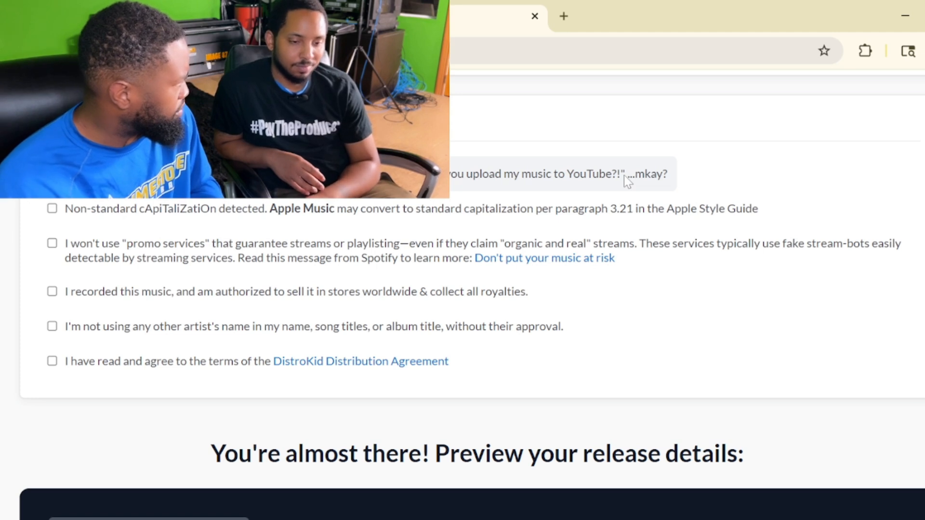
In a new browser tab, search the web for YouTube and open the site.
click(563, 17)
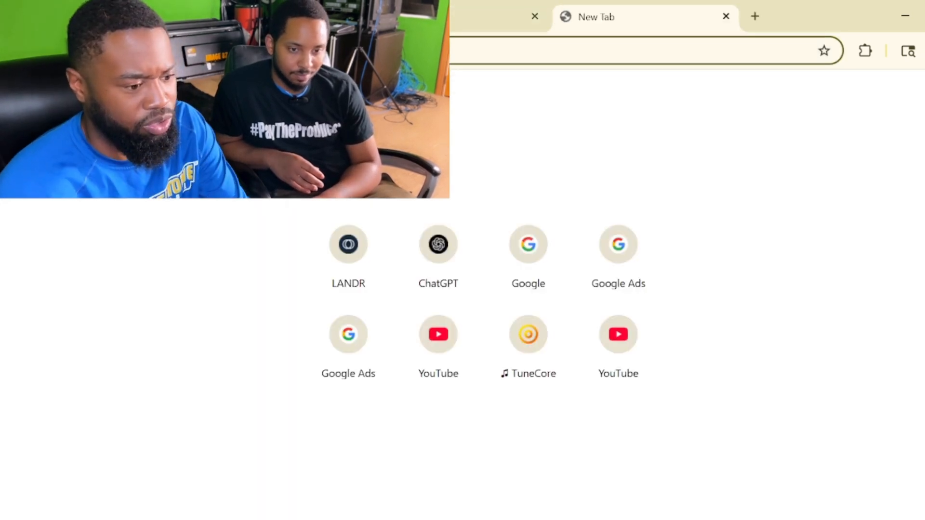
text(yi)
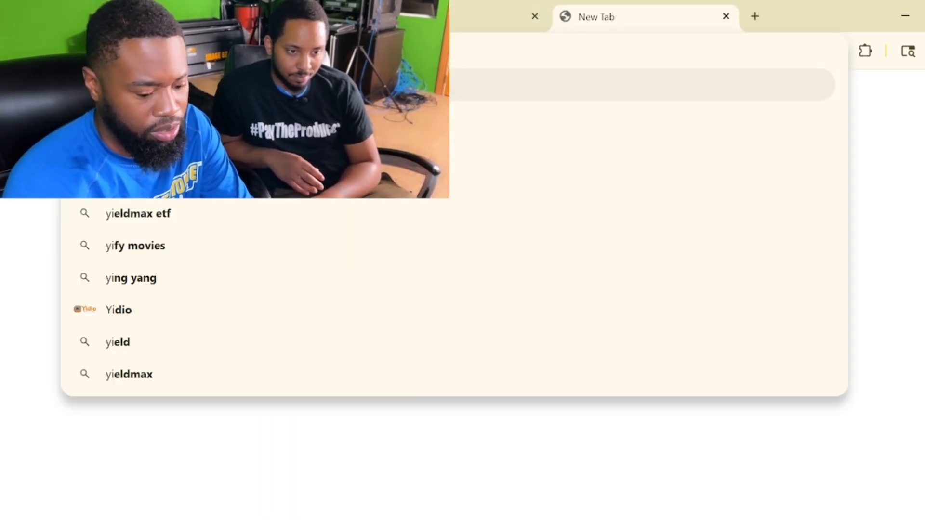
key(BackSpace)
text(o)
key(Return)
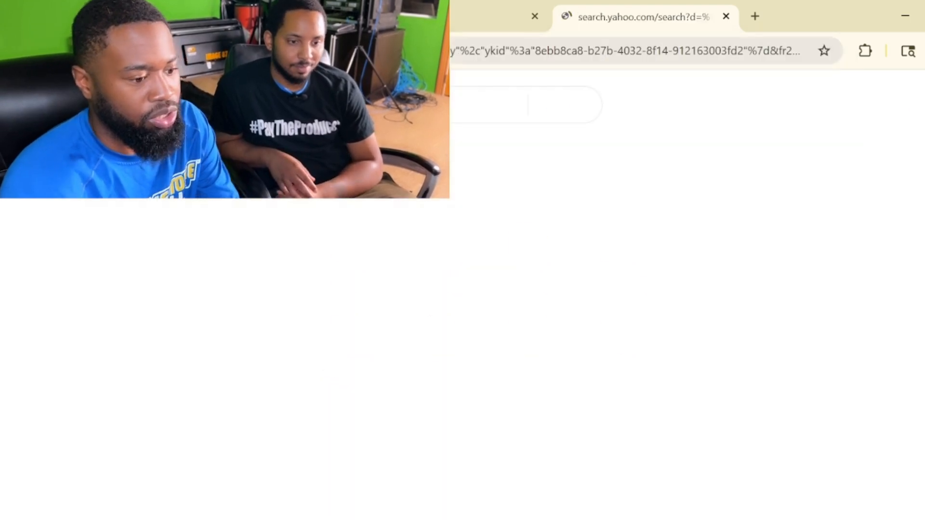
click(126, 237)
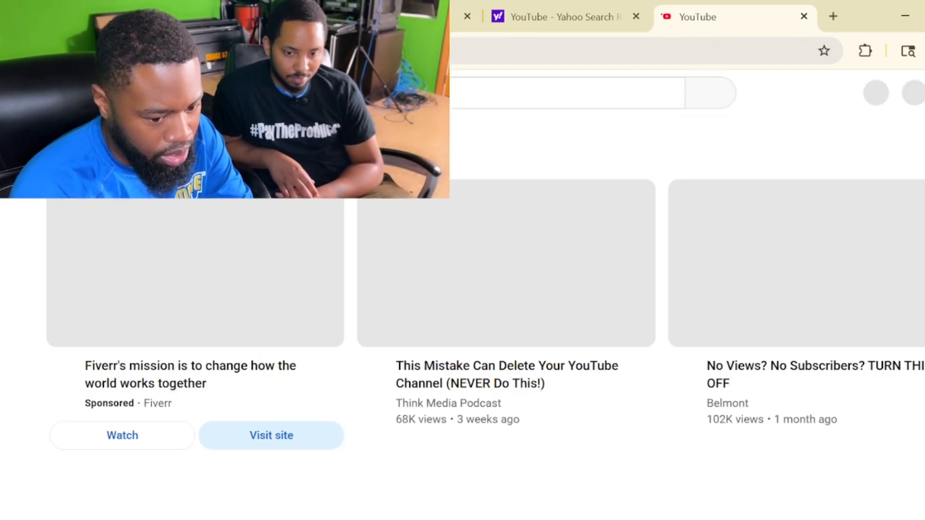
Search YouTube for the artist's channel and scan the results.
click(347, 93)
text(thru)
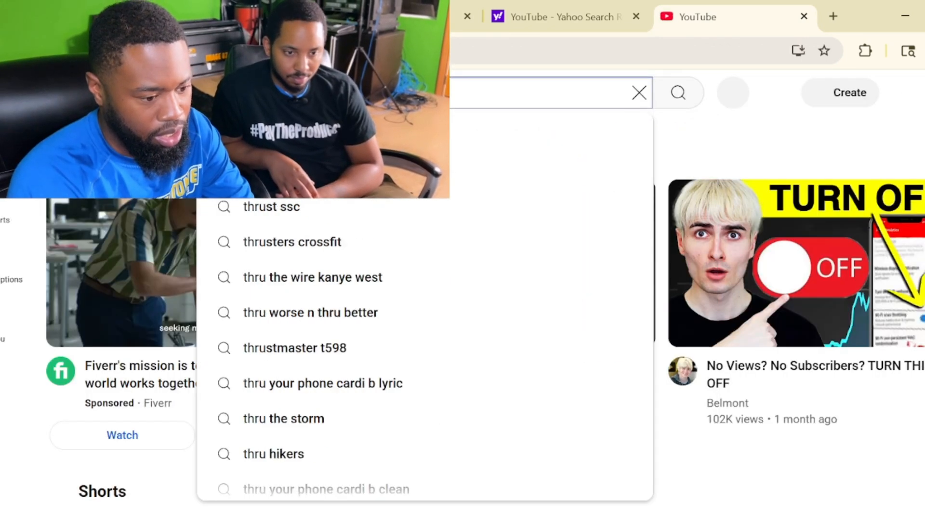
text(line)
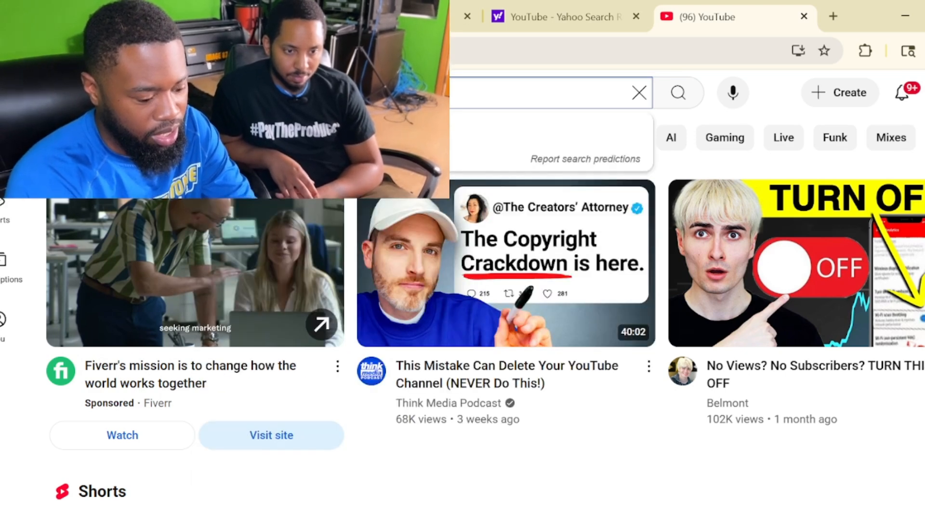
key(BackSpace)
key(BackSpace)
key(BackSpace)
key(BackSpace)
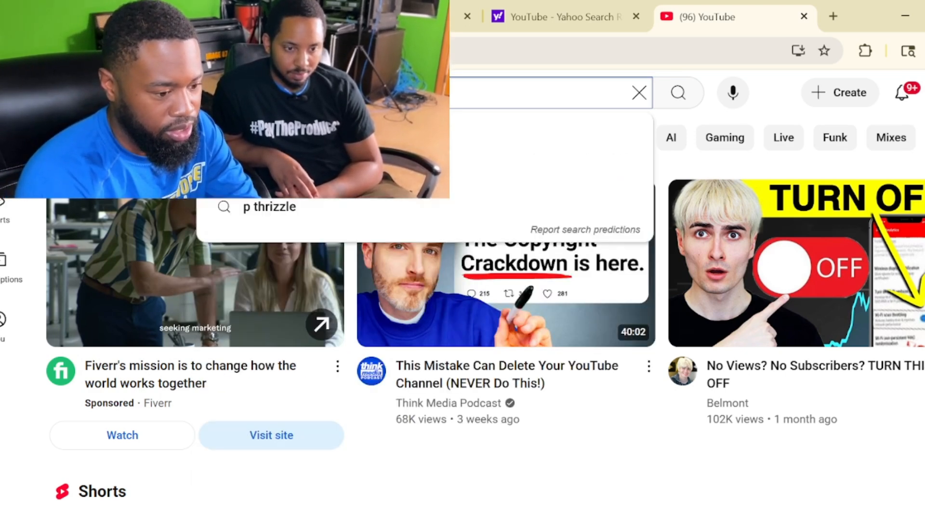
text(izzle)
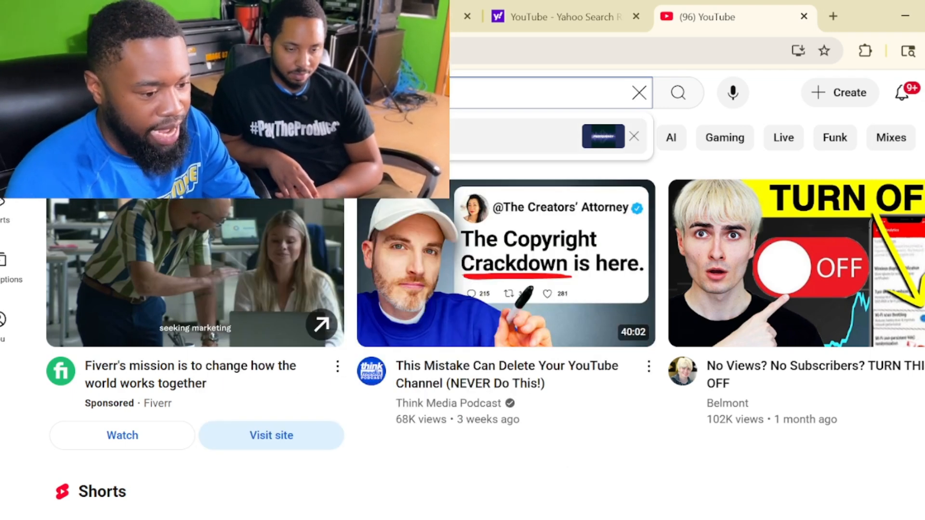
key(Return)
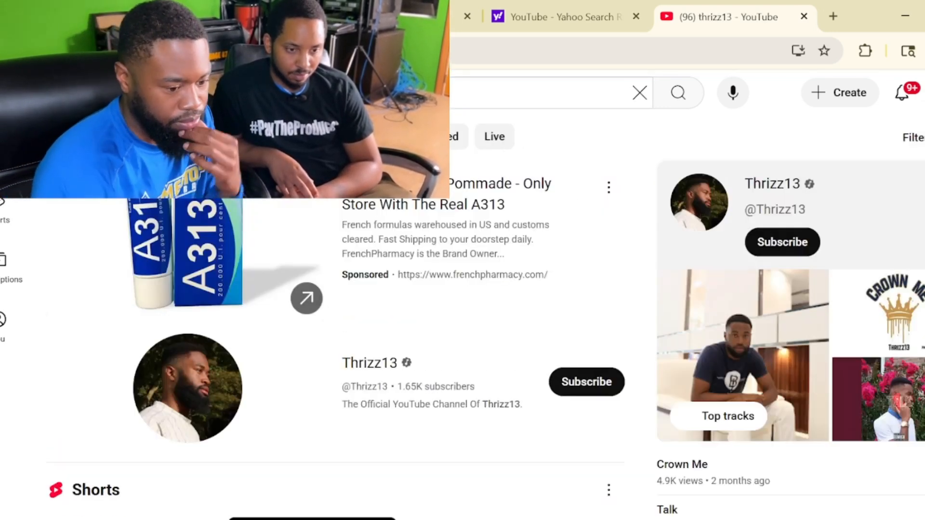
scroll(104, 275, down, 3)
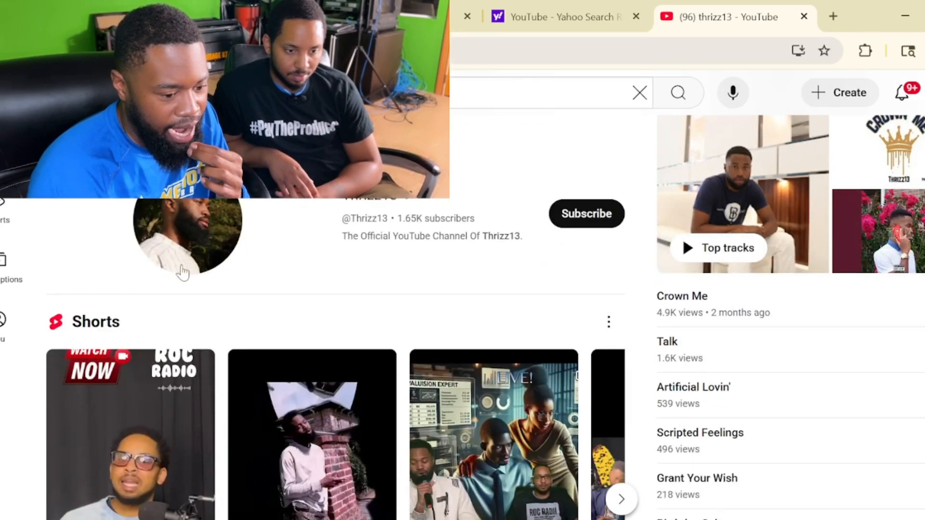
scroll(320, 278, down, 10)
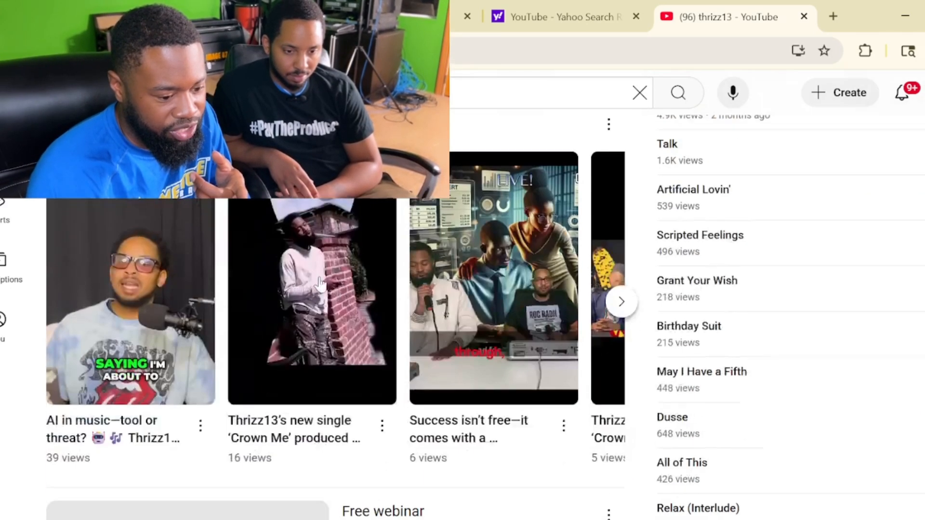
scroll(378, 329, down, 9)
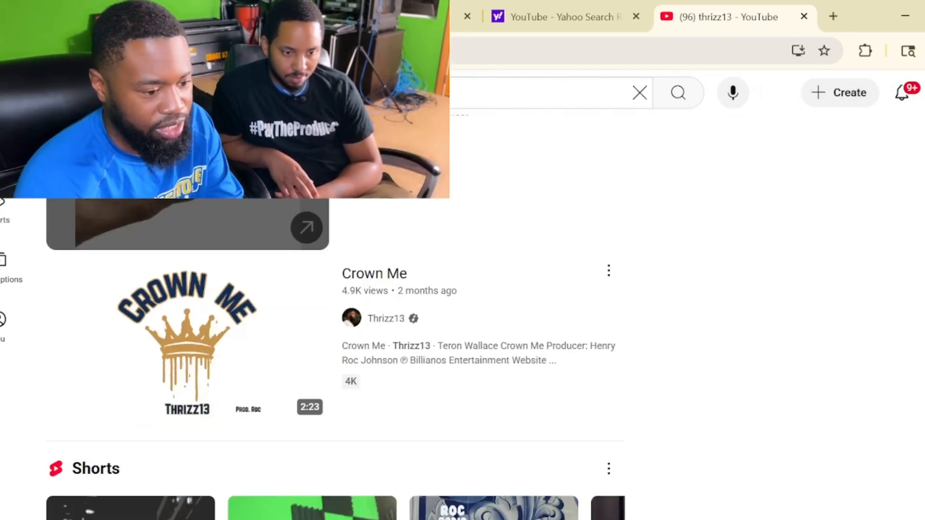
Search YouTube for 'thrizz13 topic' and scroll through the results.
click(294, 92)
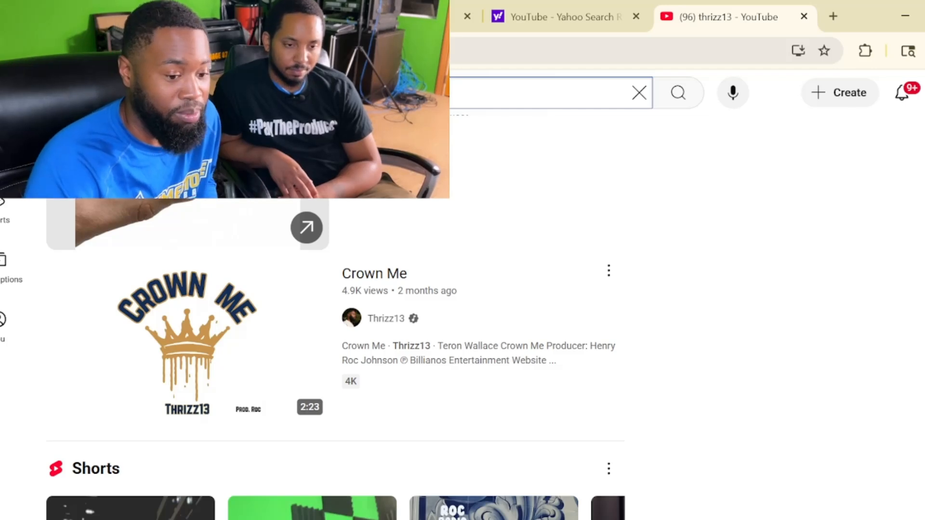
click(672, 105)
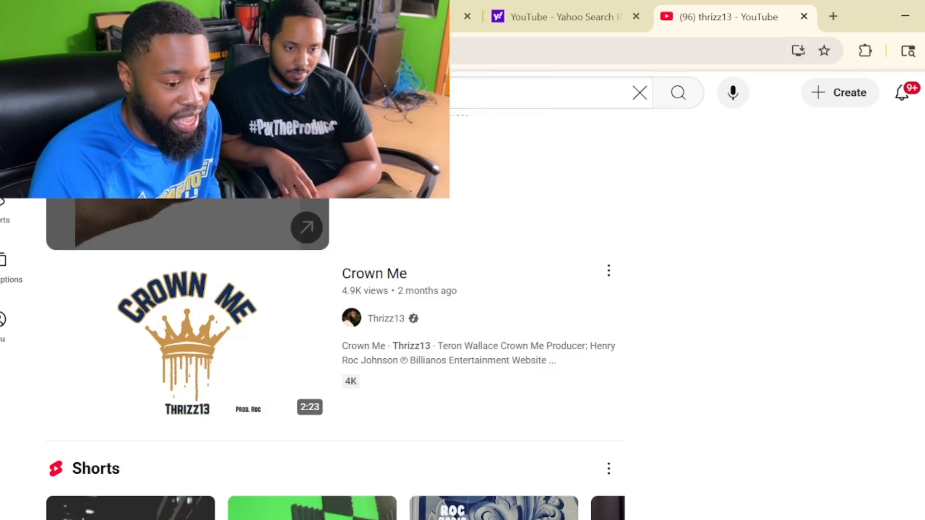
scroll(507, 289, down, 8)
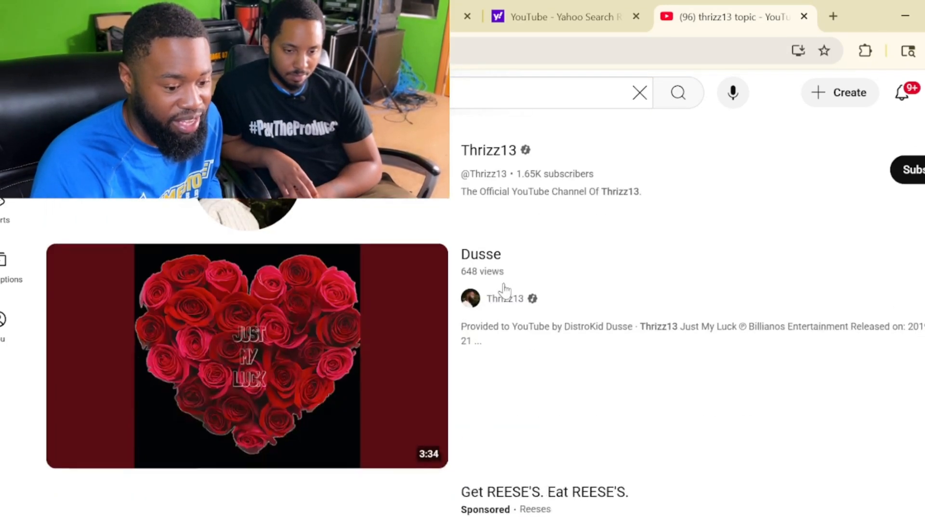
scroll(507, 289, down, 10)
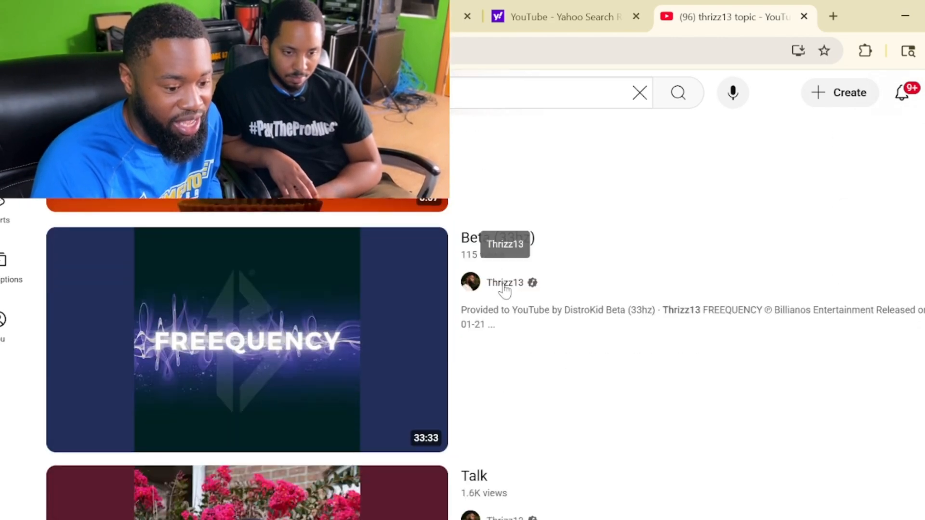
scroll(507, 289, down, 3)
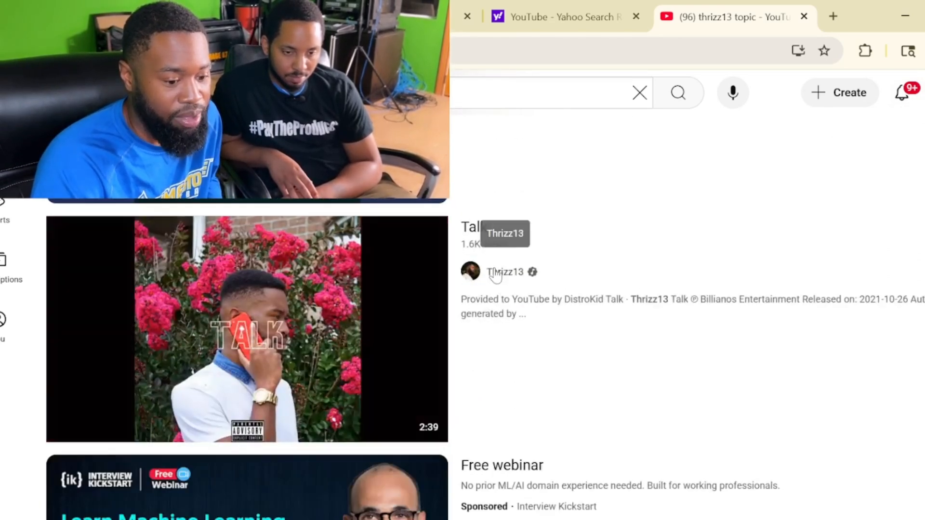
Open the Thrizz13 channel and browse its Home tab's music videos, albums and Shorts.
click(501, 276)
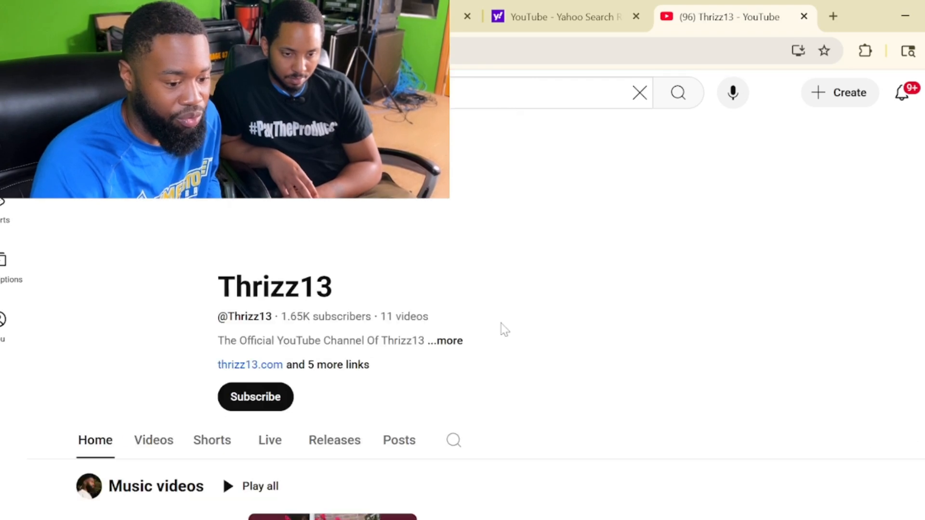
scroll(505, 389, down, 8)
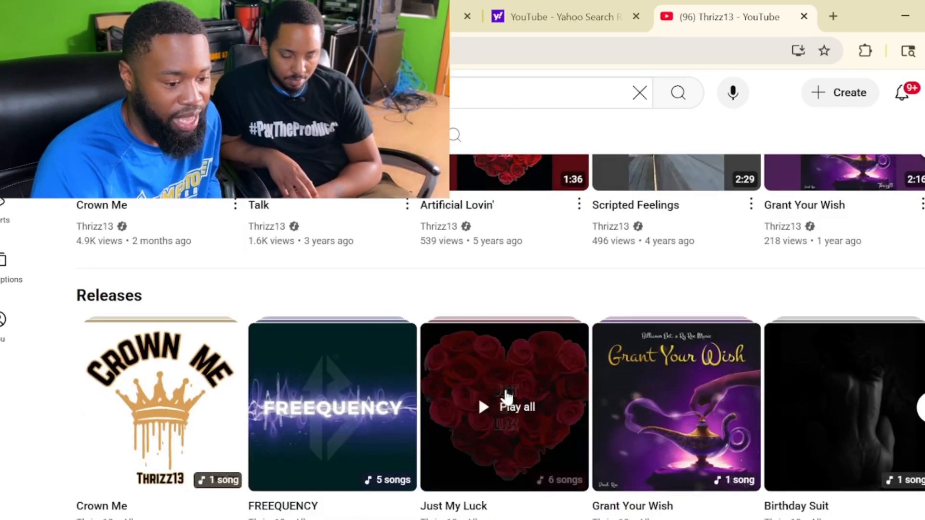
scroll(505, 389, up, 2)
scroll(424, 407, up, 2)
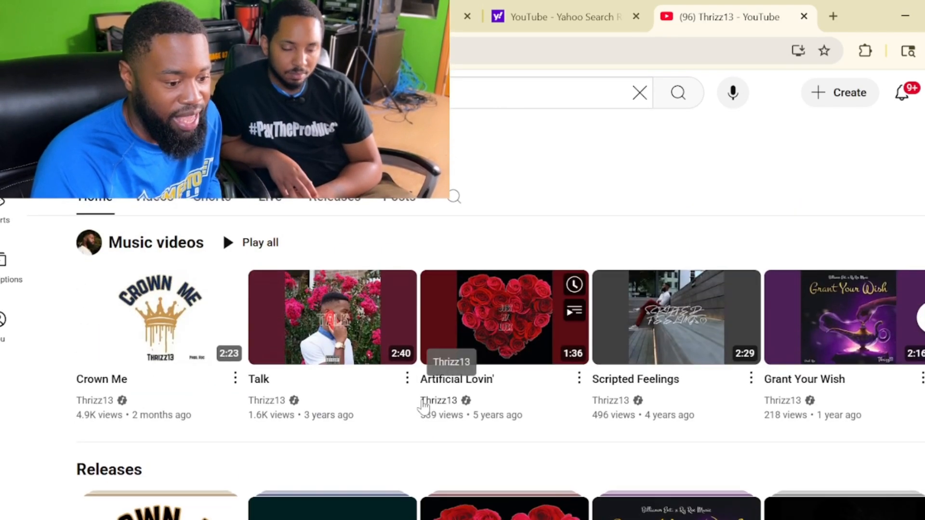
scroll(423, 407, down, 5)
scroll(424, 407, down, 2)
scroll(423, 407, down, 2)
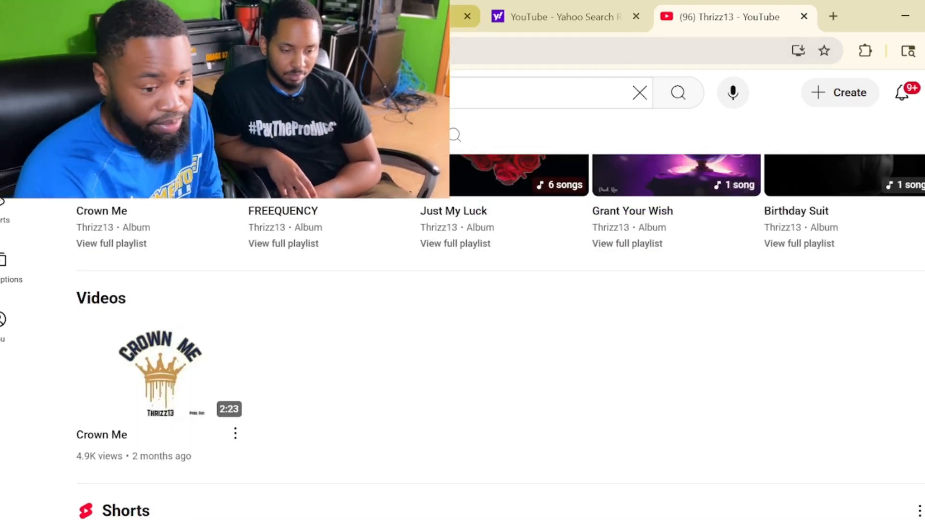
scroll(426, 269, down, 6)
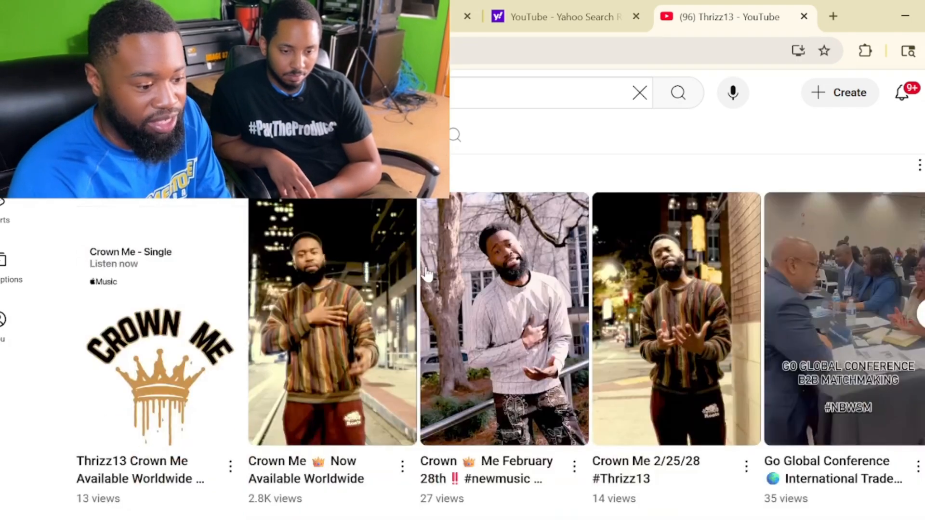
scroll(426, 273, up, 12)
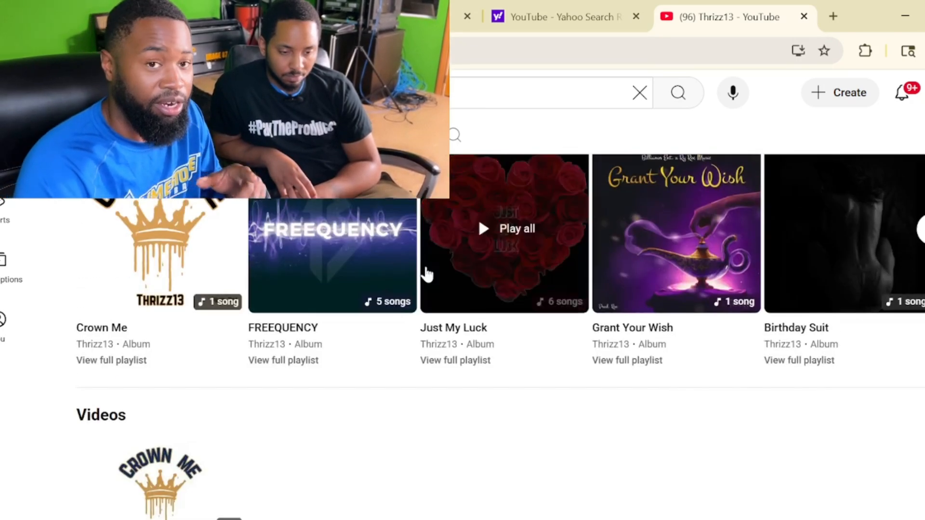
scroll(427, 275, up, 2)
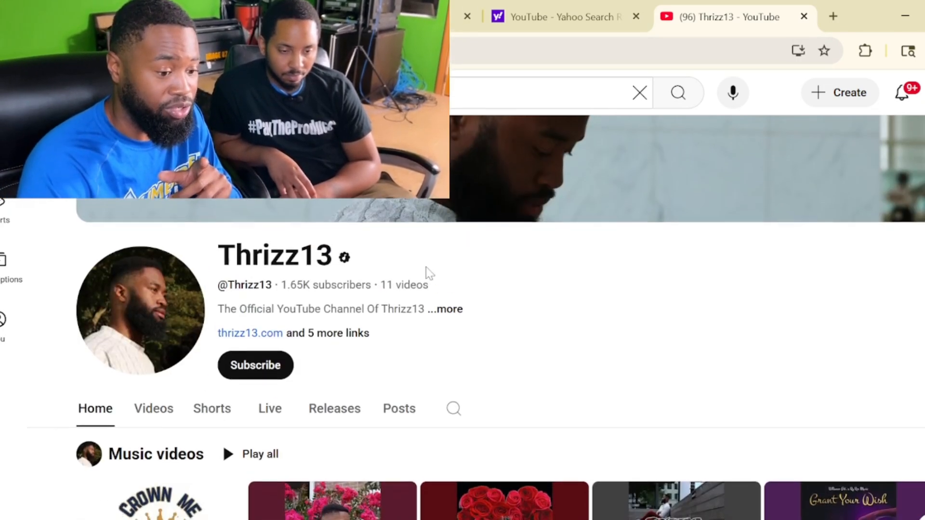
scroll(428, 274, down, 1)
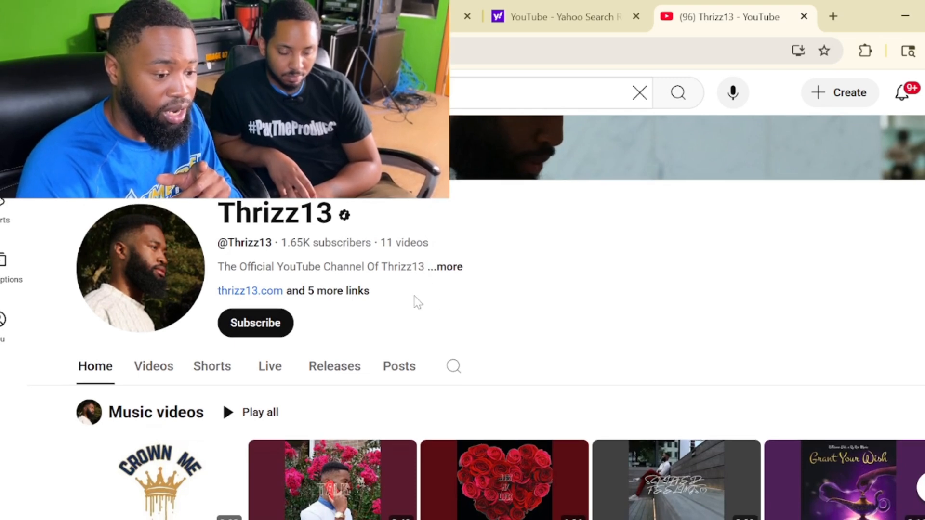
Return to the DistroKid upload form and scroll to the agreement checkboxes above the release preview.
key(ctrl+shift+Tab)
key(ctrl+shift+Tab)
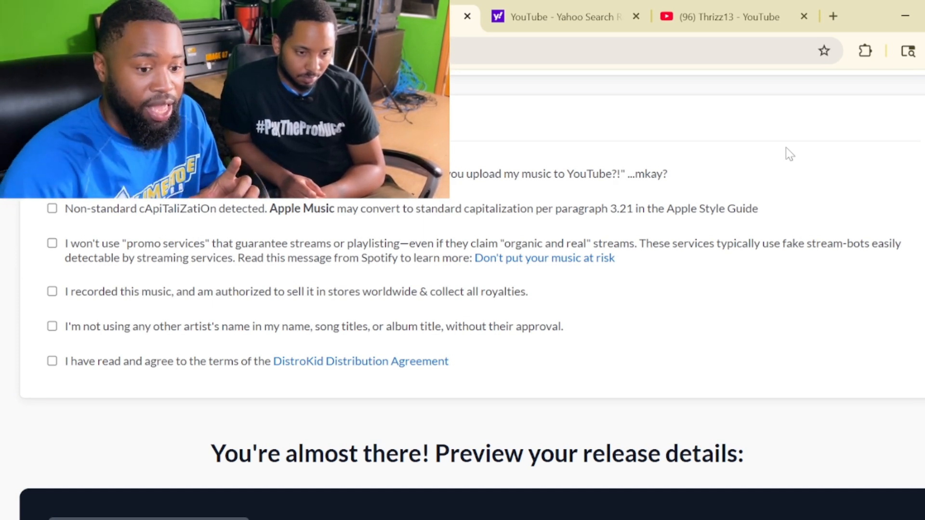
click(741, 13)
scroll(464, 336, down, 5)
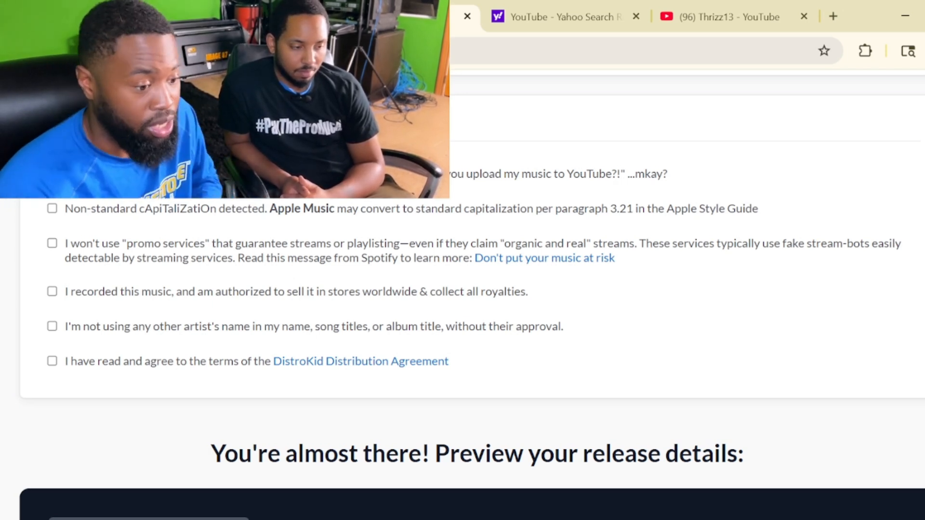
scroll(25, 286, down, 1)
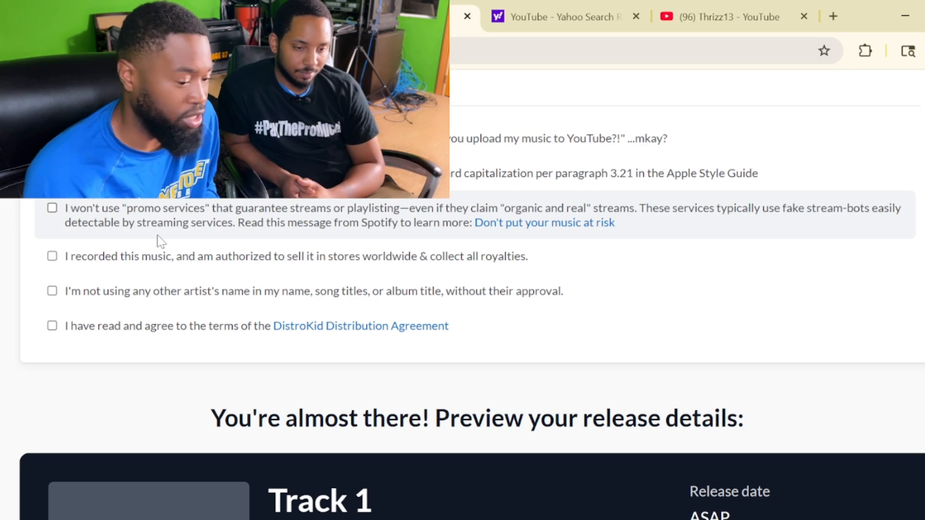
scroll(149, 349, down, 1)
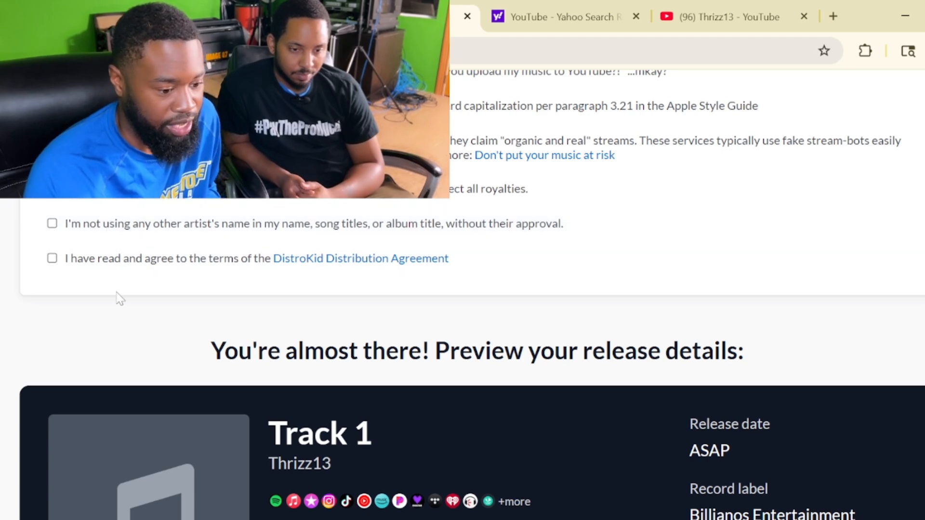
scroll(118, 297, down, 2)
scroll(37, 334, down, 5)
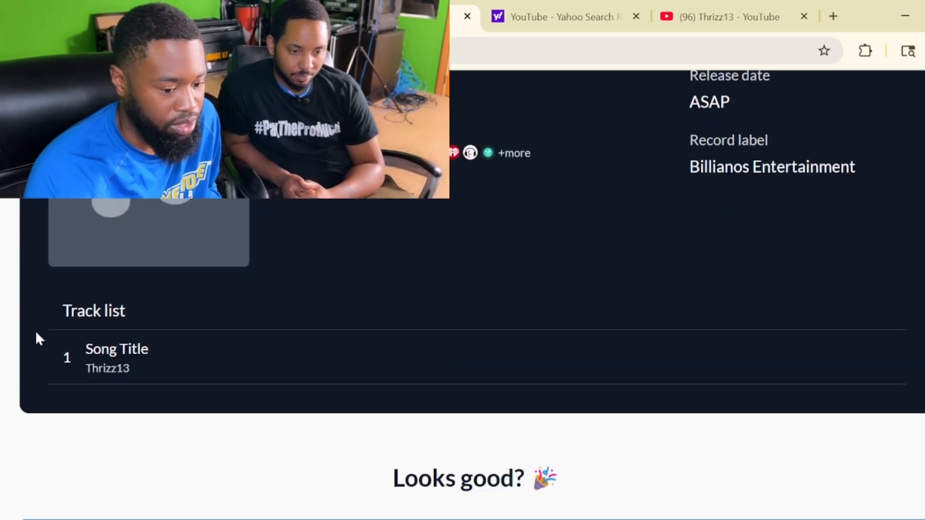
scroll(37, 334, up, 2)
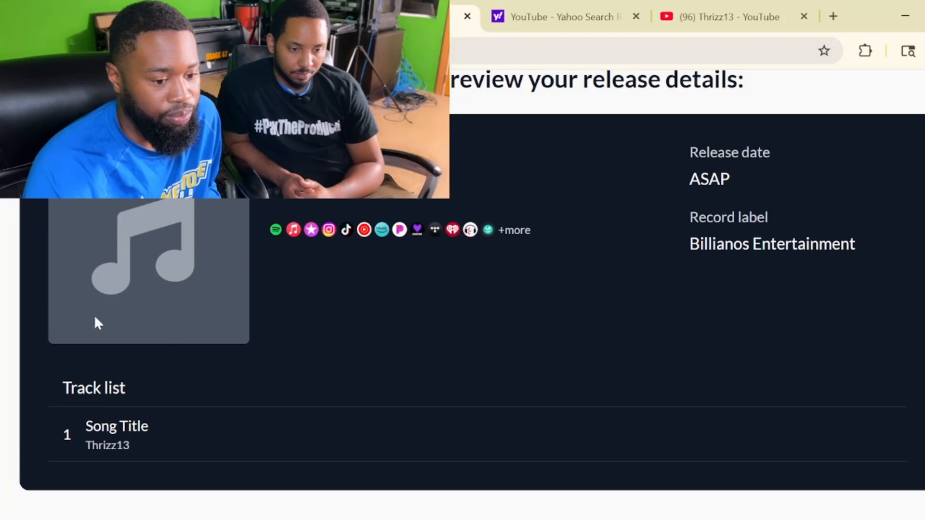
scroll(48, 321, down, 1)
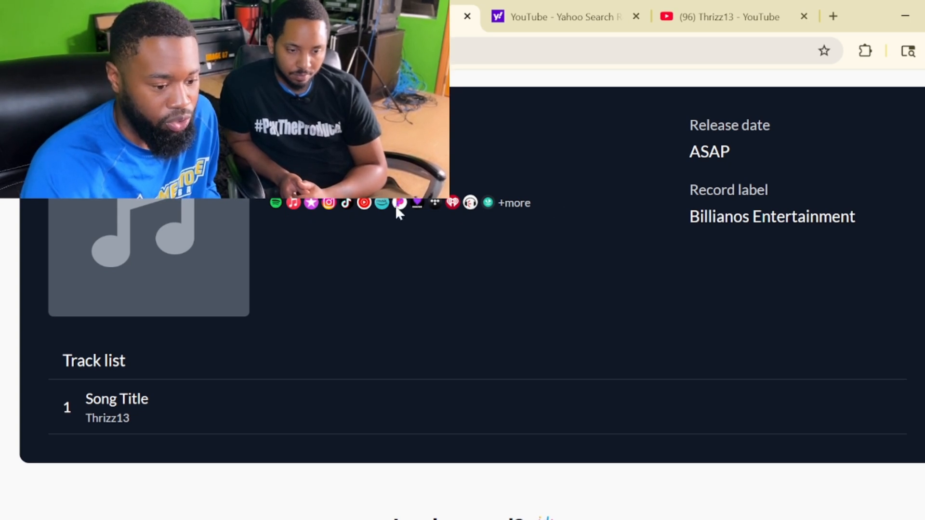
scroll(246, 313, down, 4)
scroll(273, 248, down, 2)
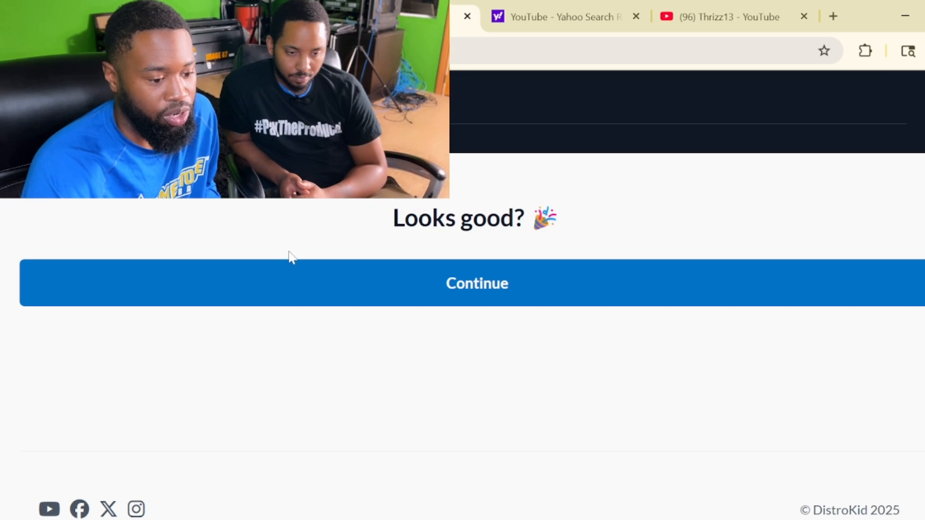
Try to continue with the release, dismiss the missing artwork, title and date errors, and scroll back up.
click(271, 298)
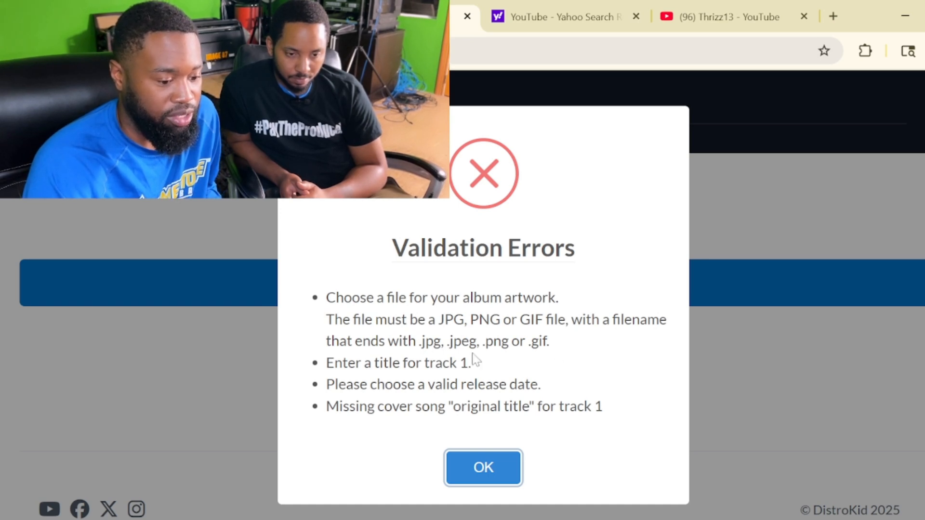
click(461, 470)
scroll(403, 347, up, 10)
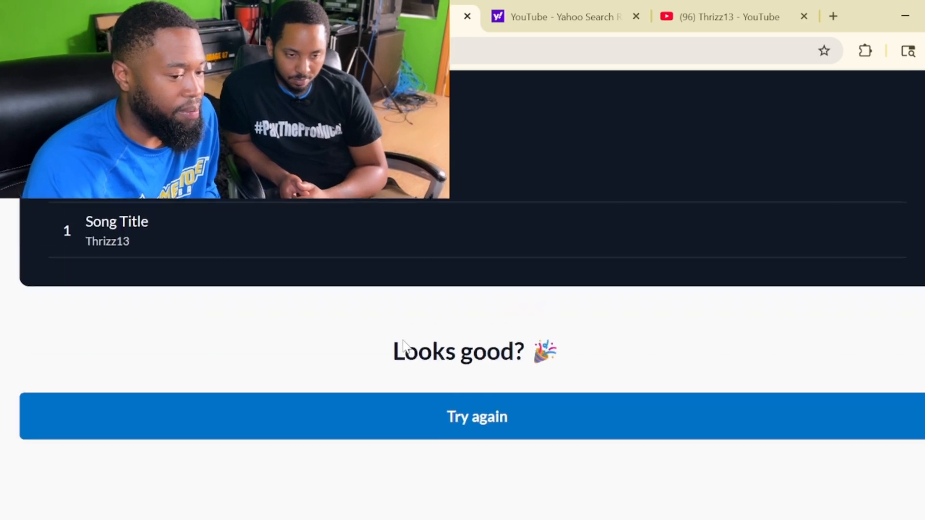
scroll(404, 342, up, 20)
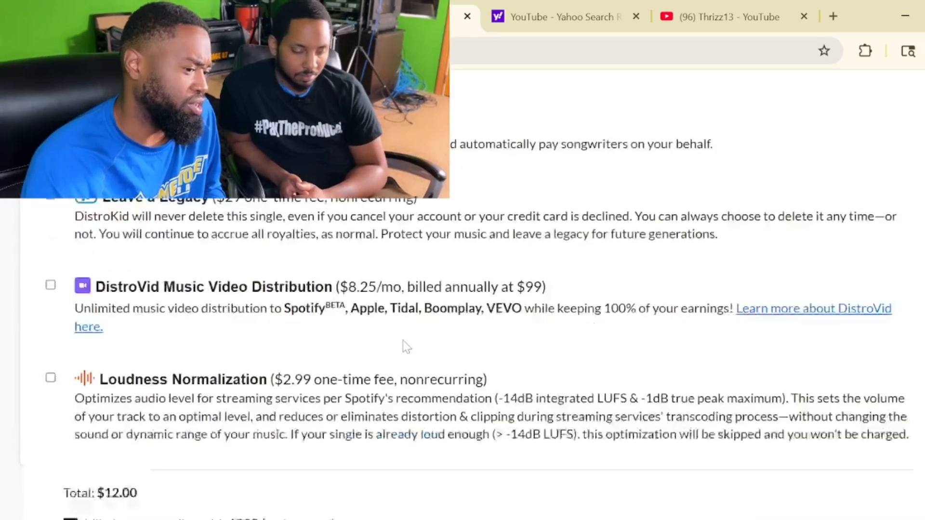
scroll(403, 340, up, 20)
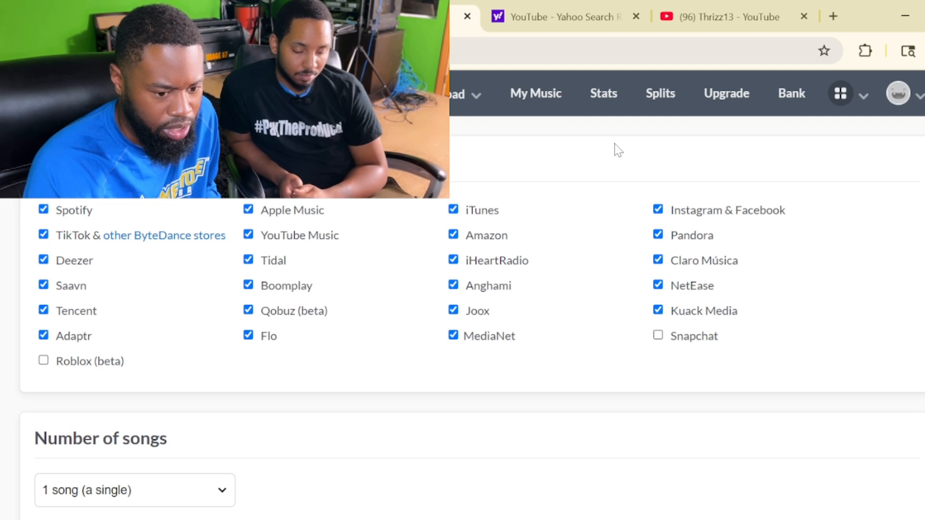
Go to Splits, select the release 'Thrizz13 - Talk', and proceed to its split editor.
click(660, 93)
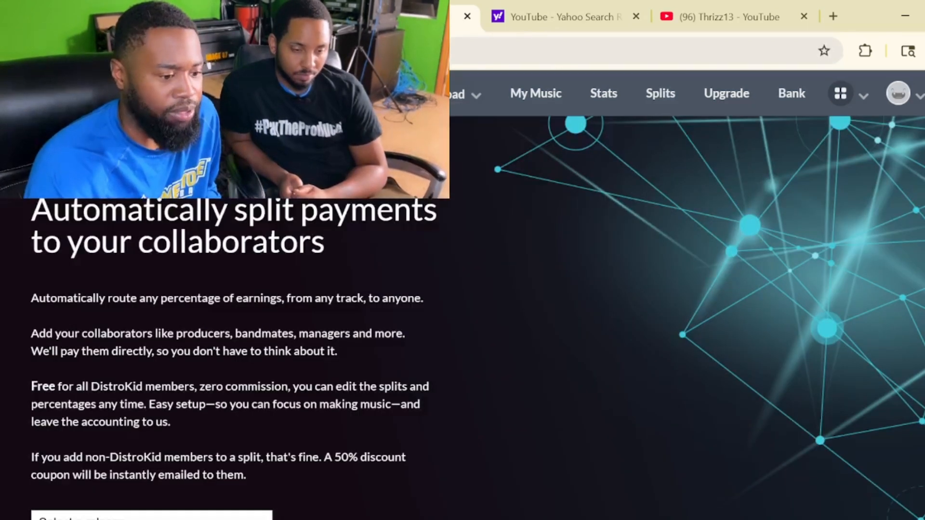
scroll(660, 241, down, 1)
scroll(224, 256, down, 1)
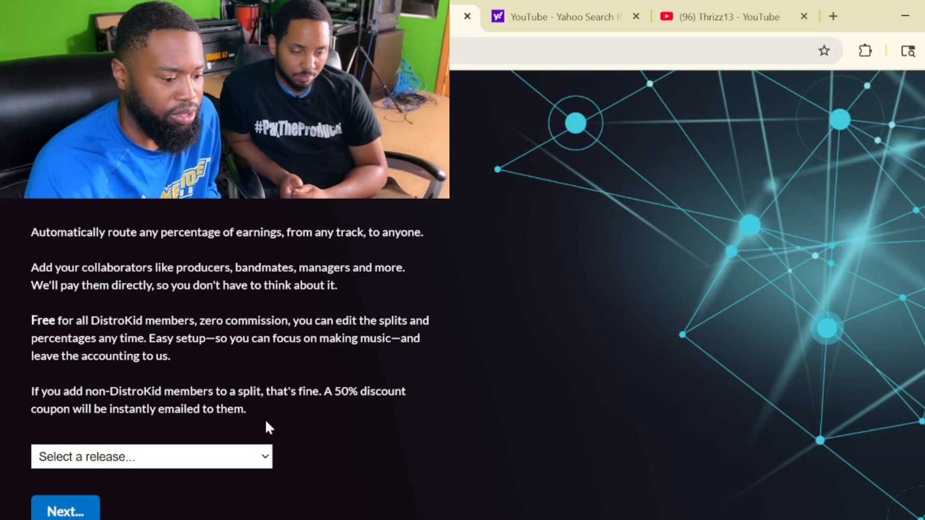
click(270, 456)
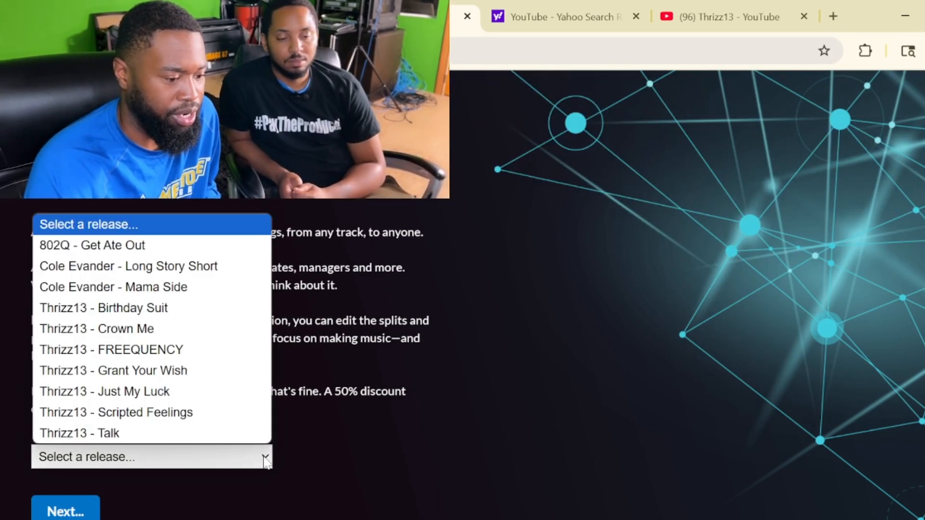
click(211, 434)
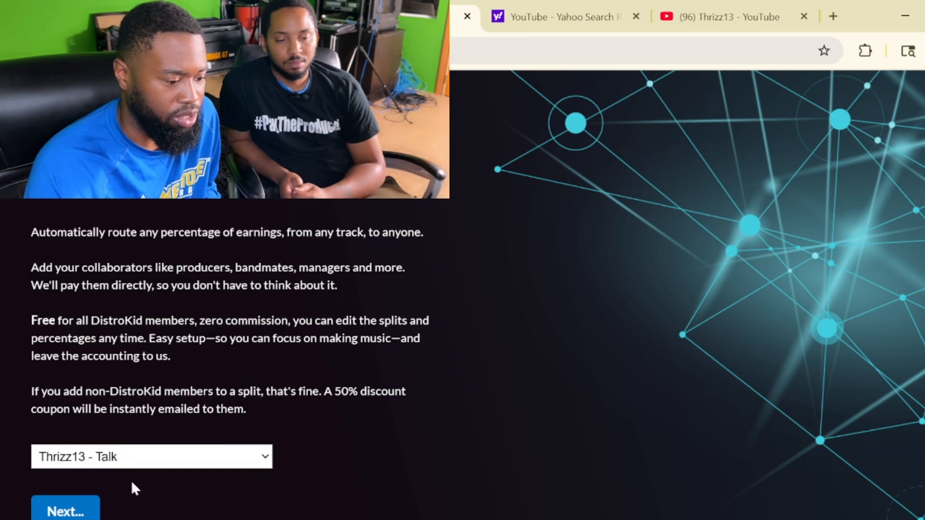
click(64, 513)
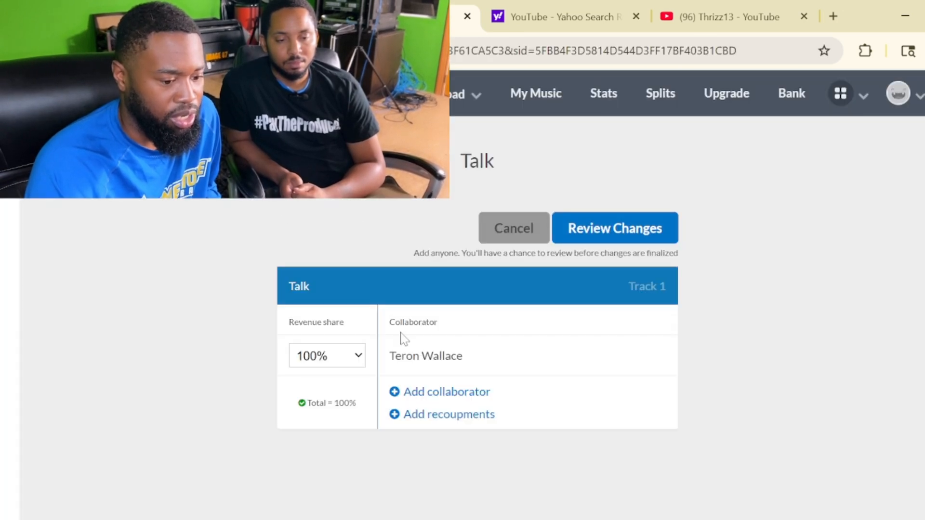
scroll(178, 268, down, 2)
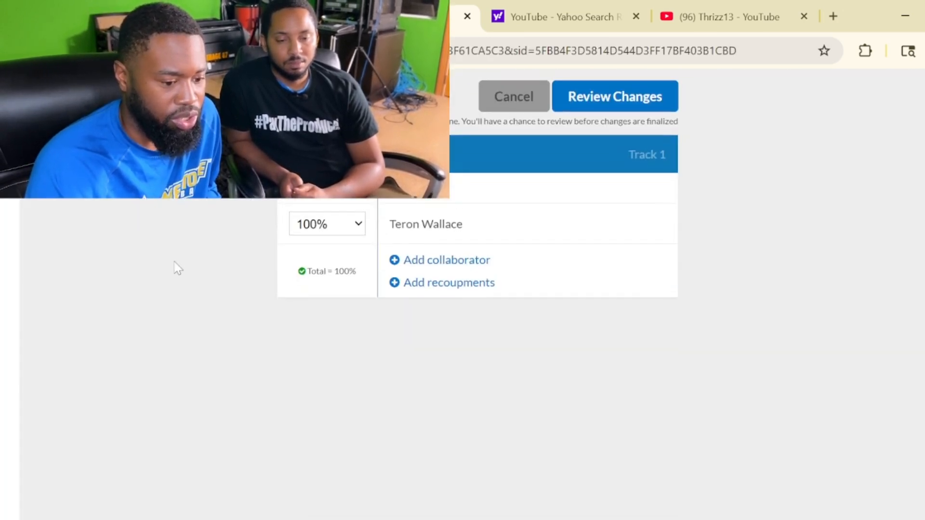
scroll(178, 268, up, 2)
scroll(175, 261, down, 2)
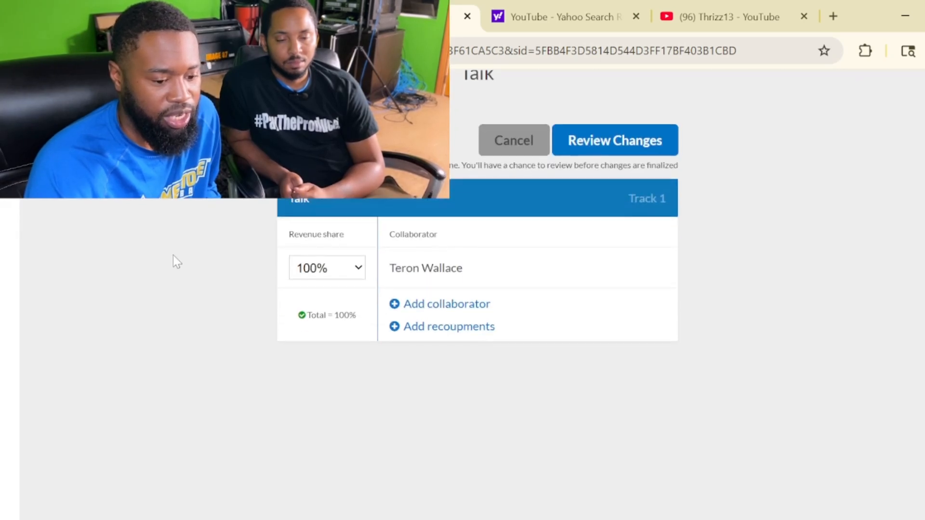
scroll(103, 227, up, 2)
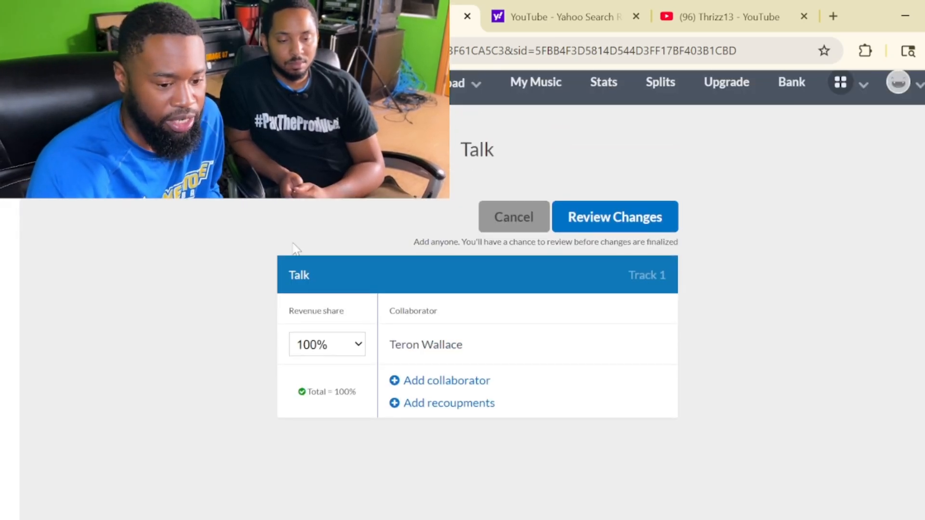
Add a new collaborator row to Talk and enter the new collaborator's full name.
scroll(196, 204, down, 1)
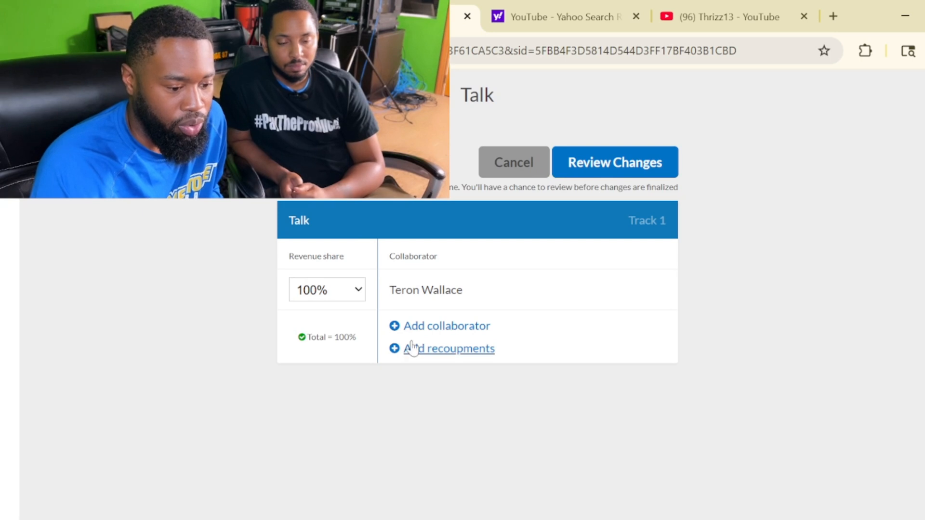
click(394, 331)
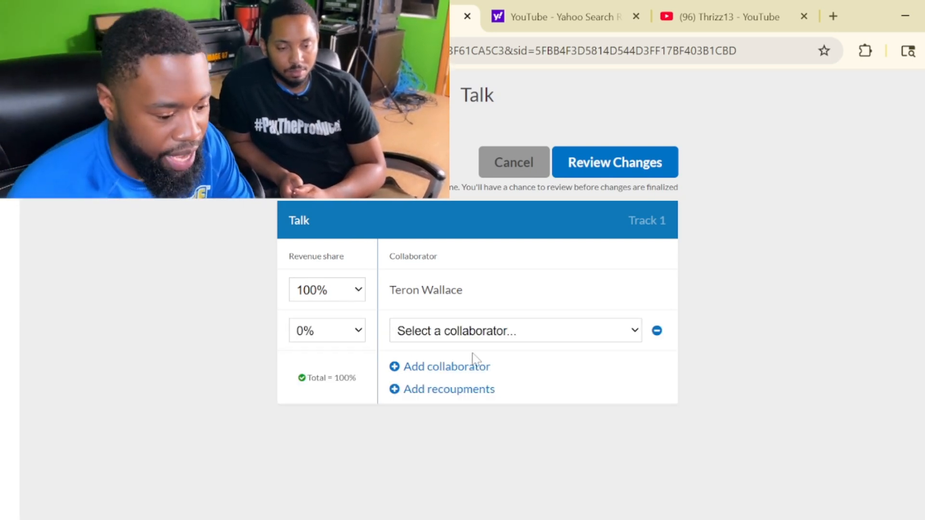
click(631, 331)
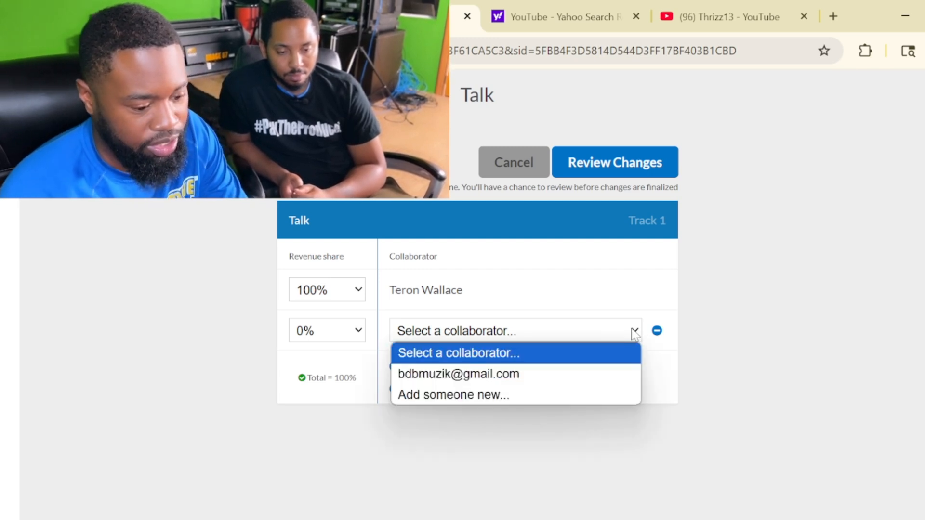
click(529, 396)
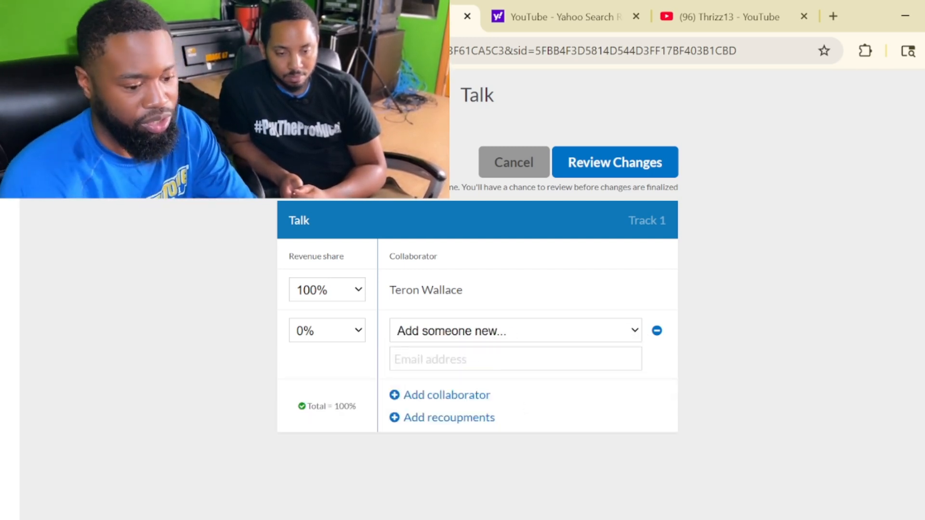
text(u)
key(BackSpace)
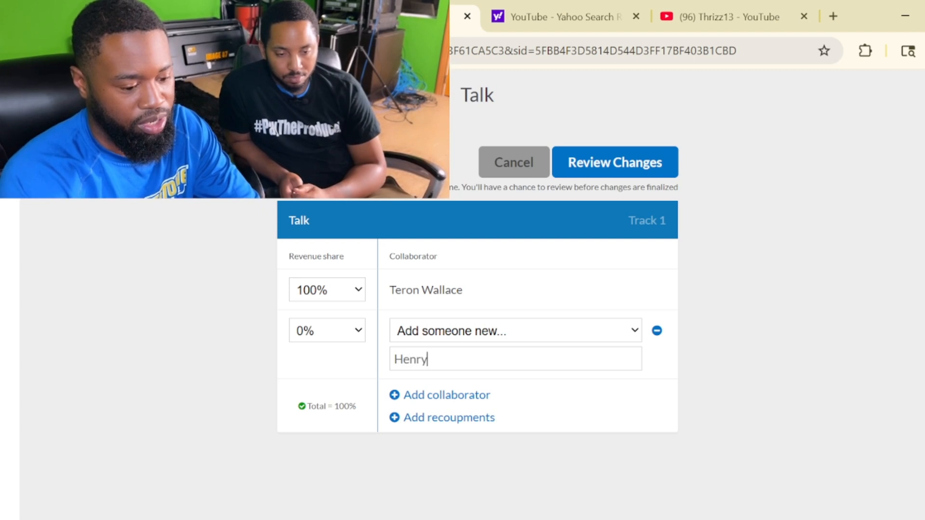
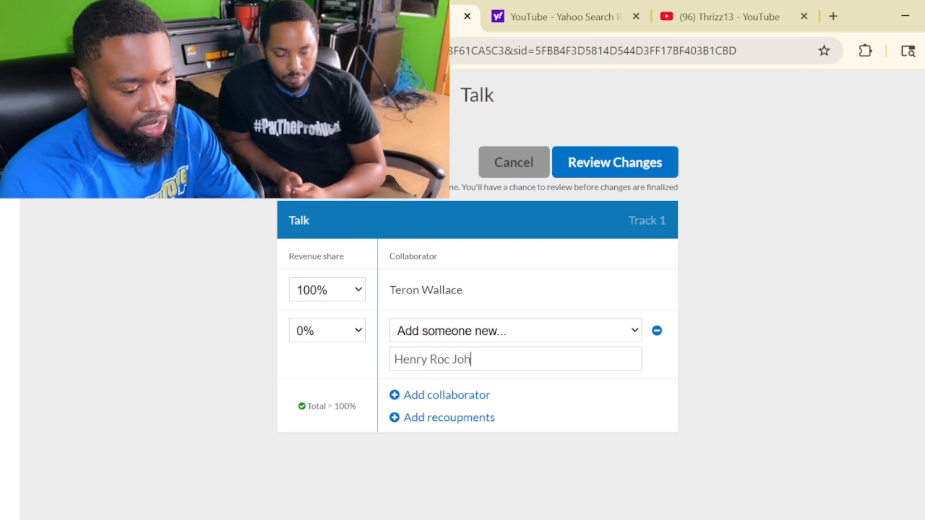
Set the revenue shares to 50% each for a 50/50 split.
click(358, 332)
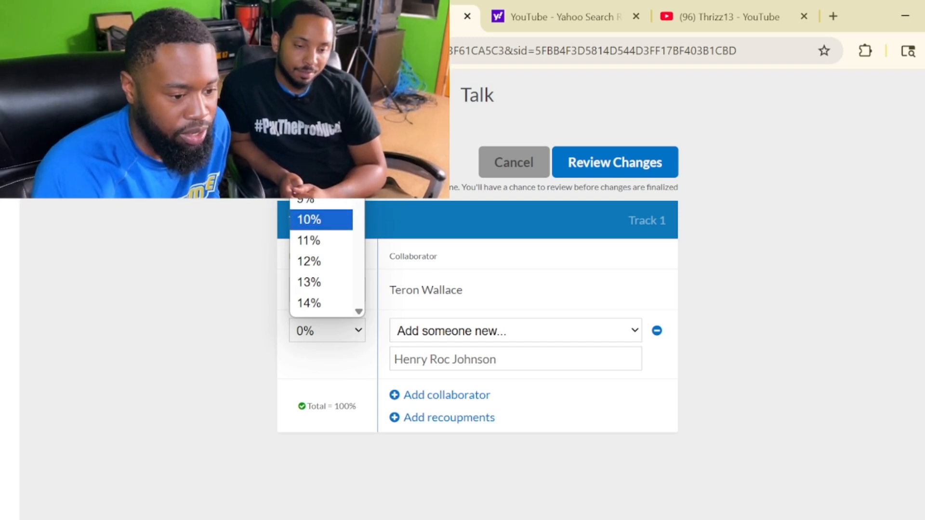
drag(359, 44, 360, 187)
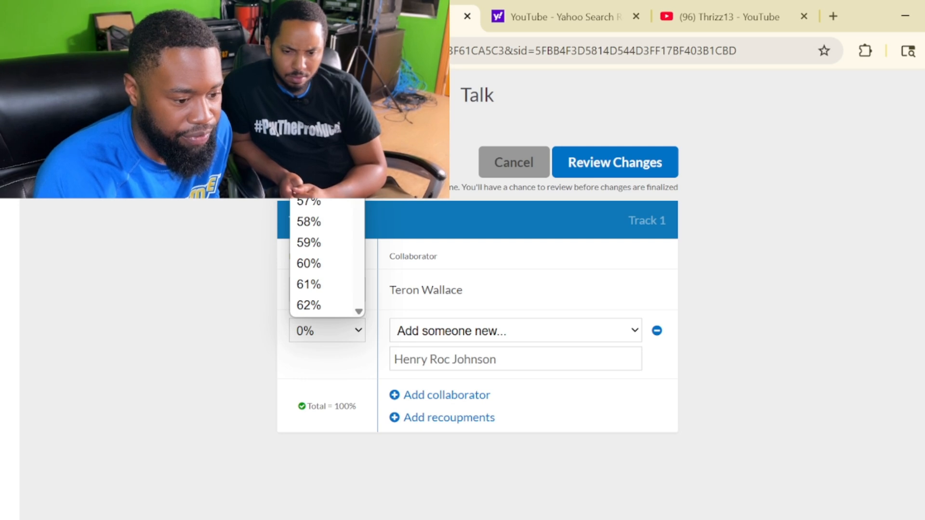
key(Escape)
key(5)
key(0)
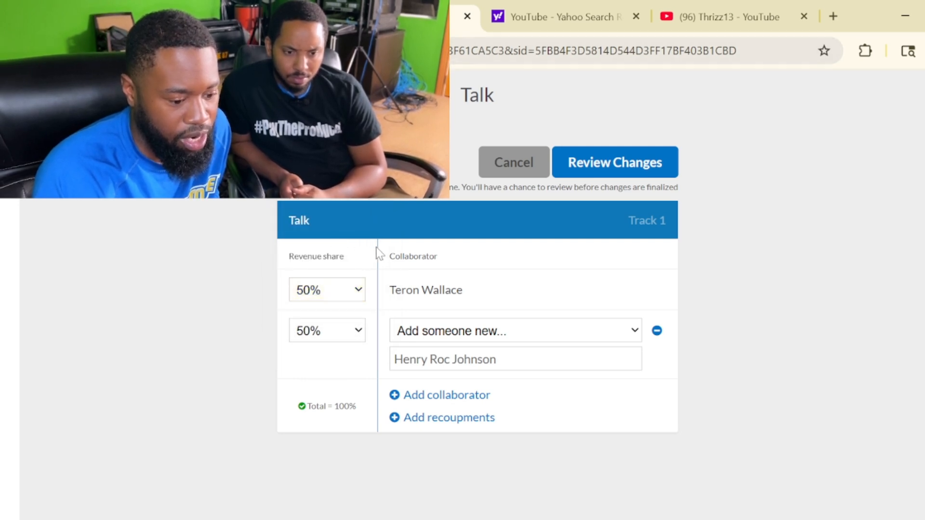
scroll(768, 335, down, 4)
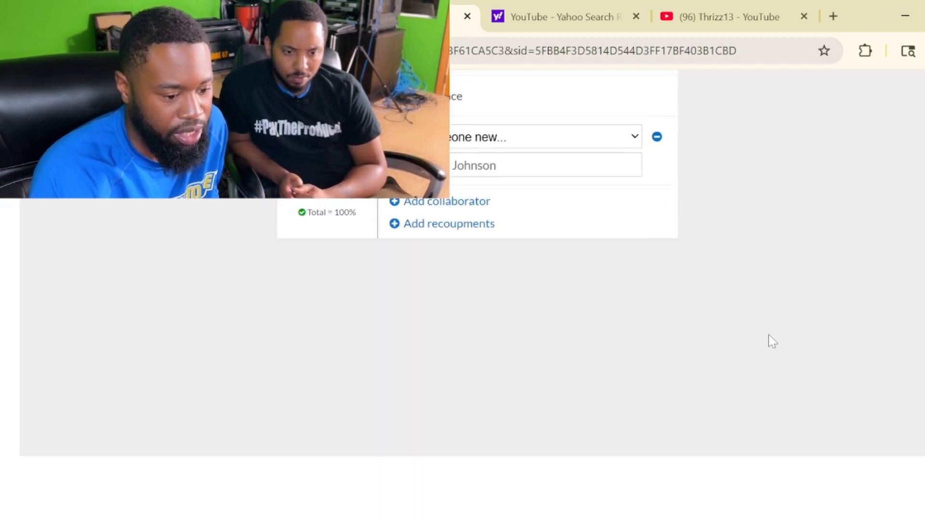
scroll(768, 334, up, 4)
scroll(783, 260, up, 2)
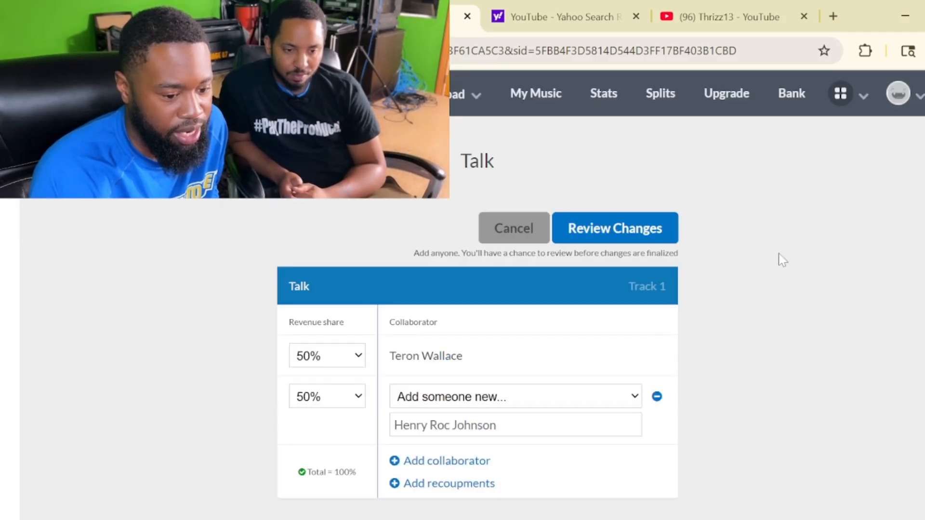
Submit the split for review and dismiss the invalid email address warning.
click(586, 229)
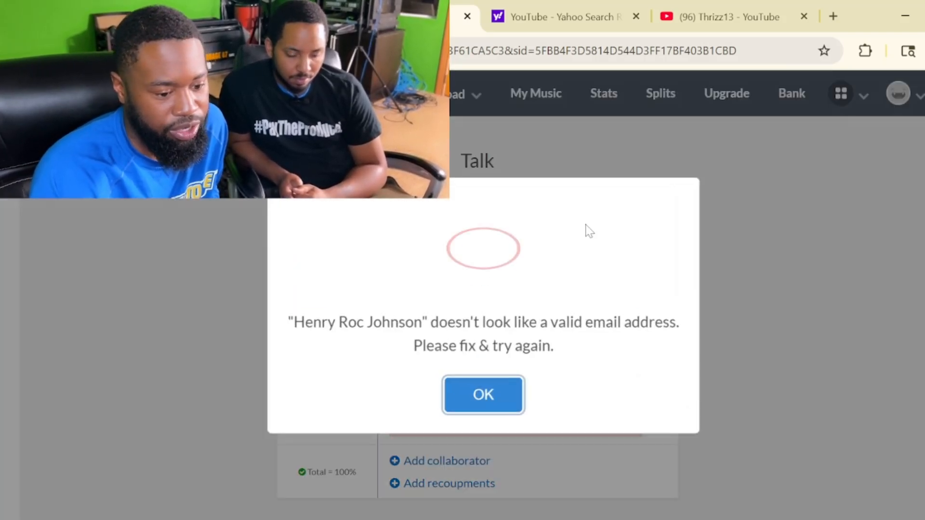
click(484, 389)
click(621, 424)
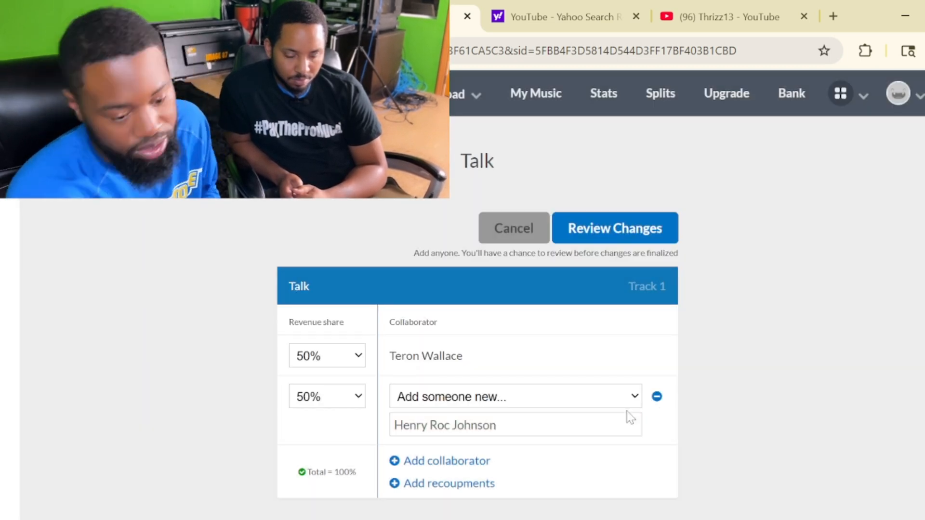
click(616, 395)
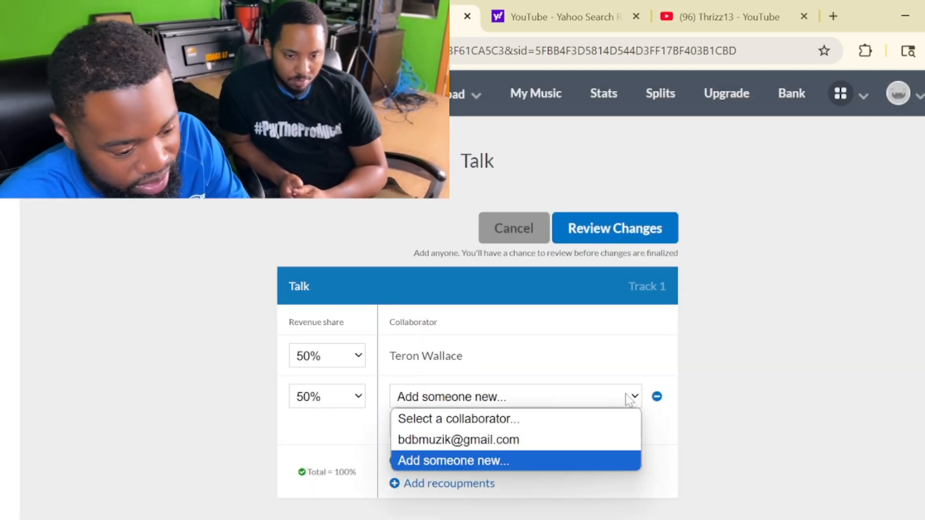
click(678, 402)
Replace the collaborator's name with their e-mail address.
drag(540, 425, 289, 377)
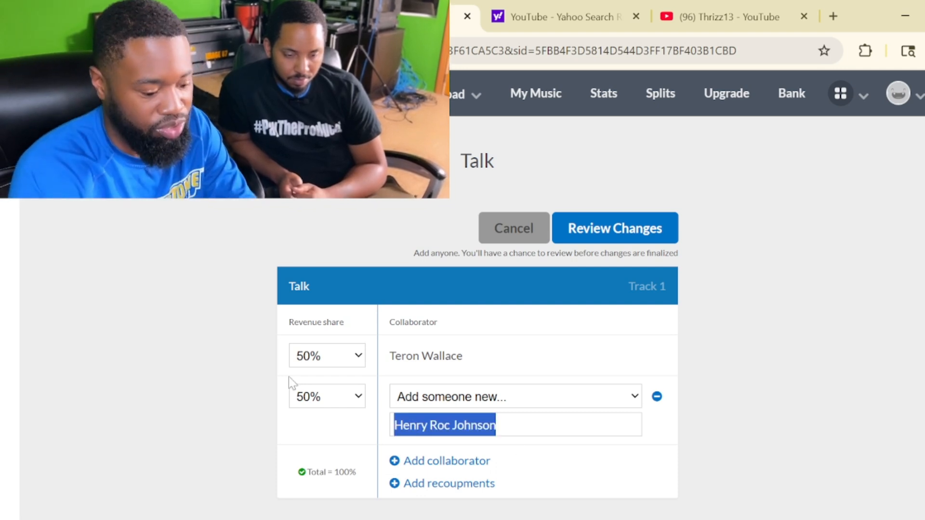
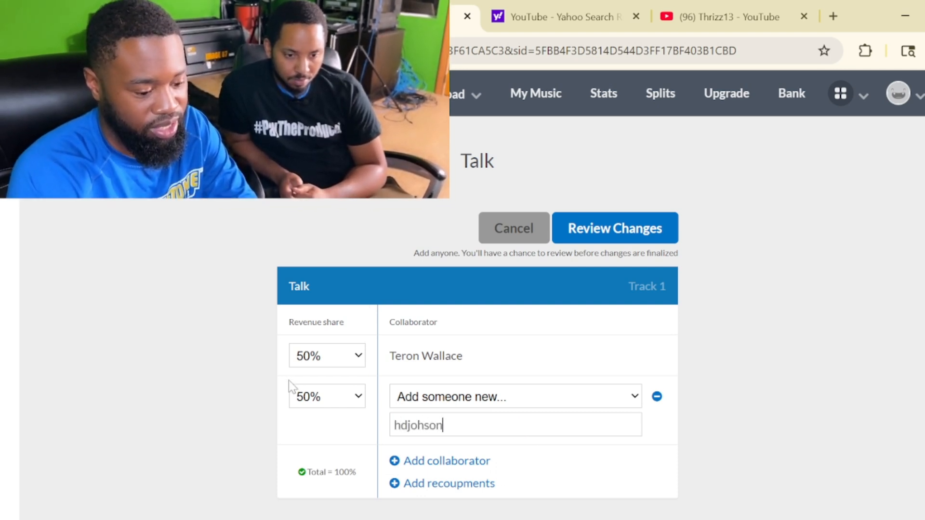
key(BackSpace)
key(BackSpace)
key(BackSpace)
key(BackSpace)
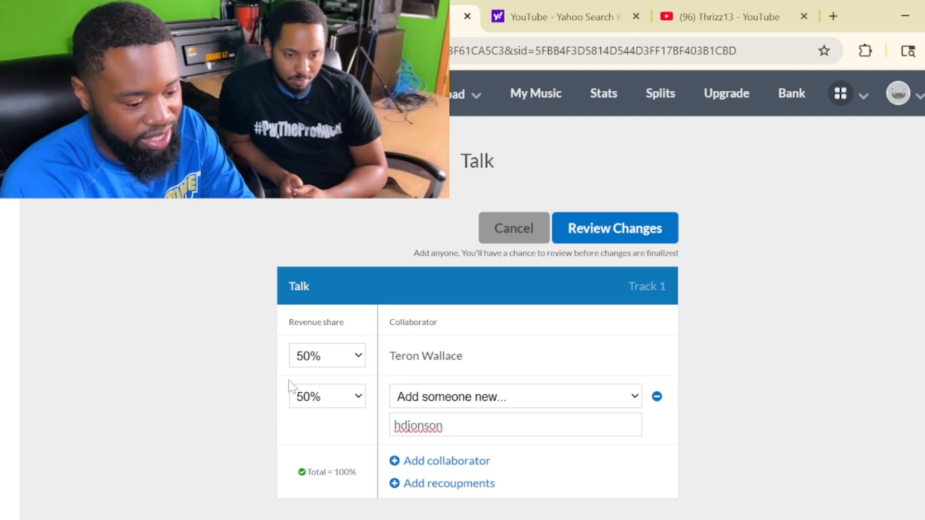
key(BackSpace)
key(BackSpace)
key(BackSpace)
key(BackSpace)
key(BackSpace)
key(BackSpace)
key(BackSpace)
key(BackSpace)
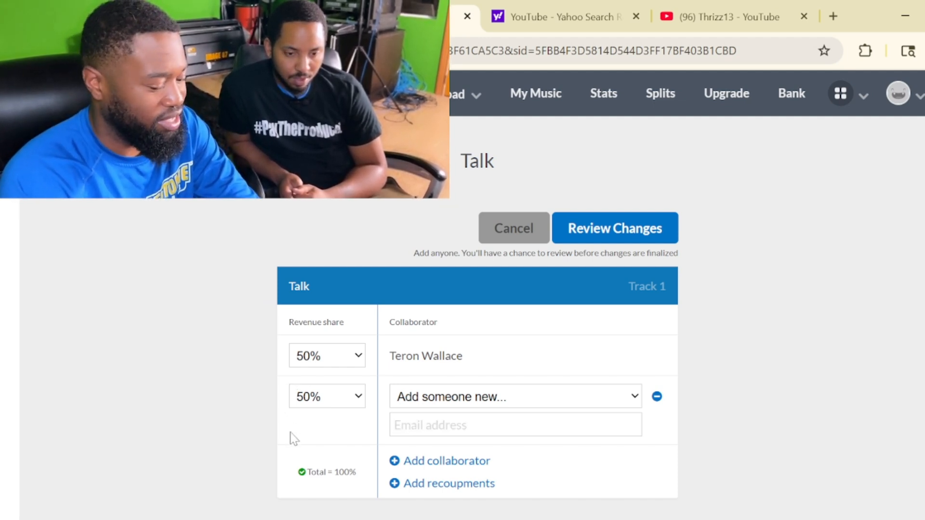
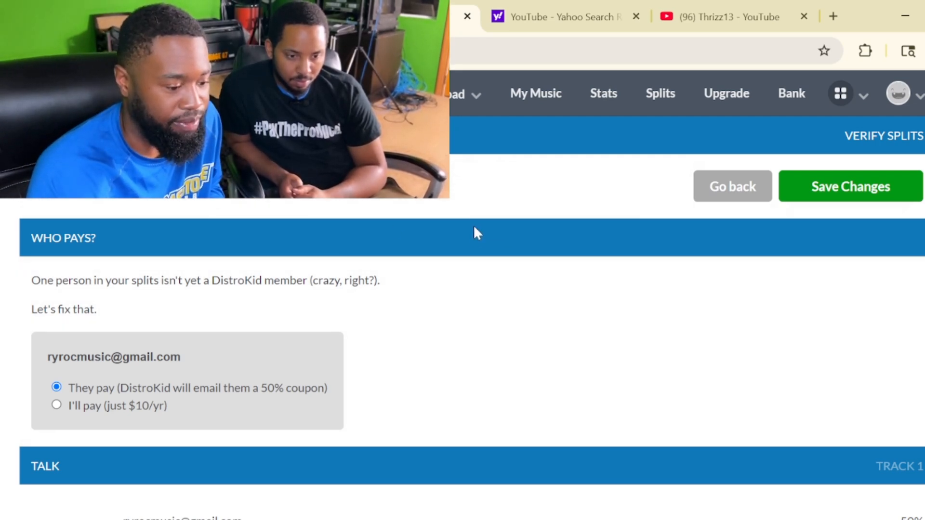
scroll(461, 287, down, 3)
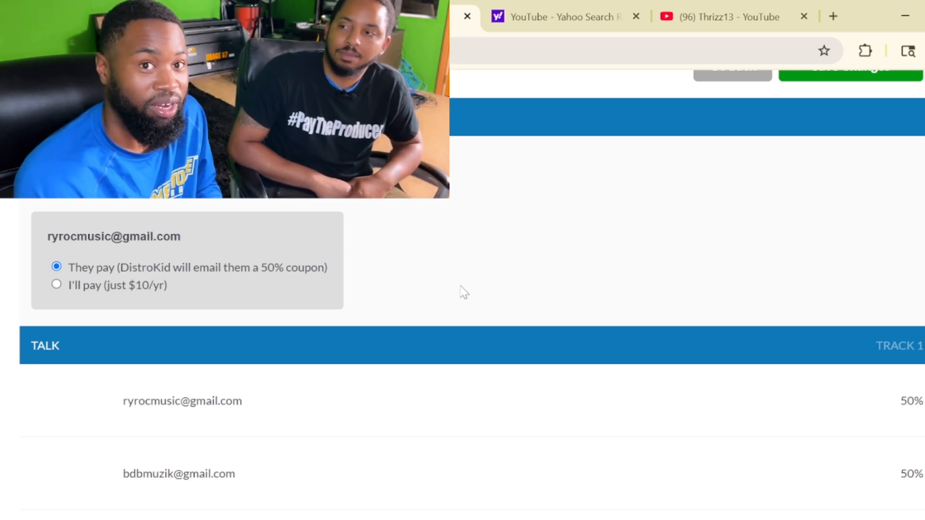
scroll(464, 293, down, 5)
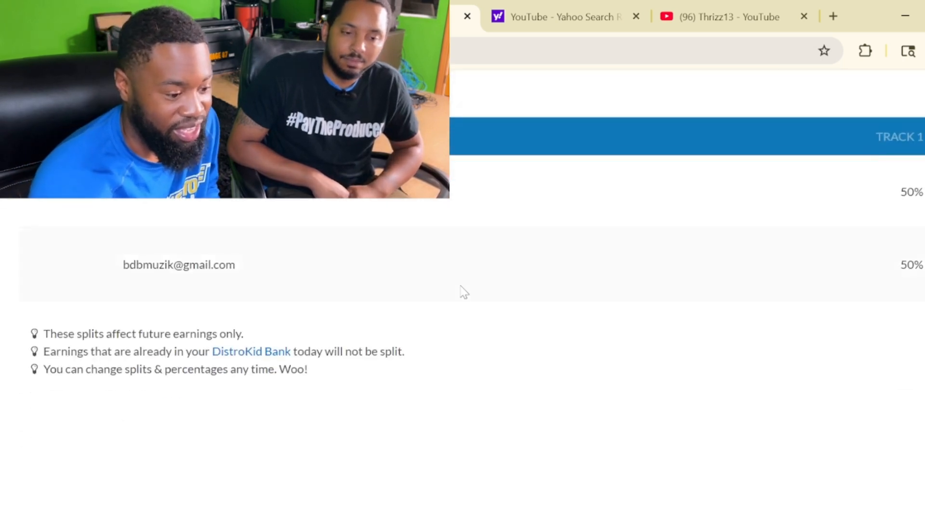
scroll(464, 293, up, 7)
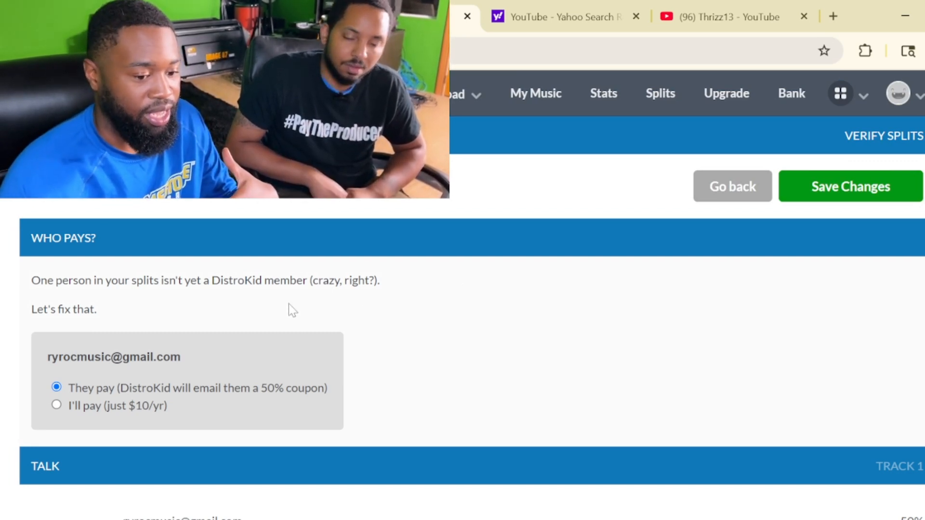
scroll(289, 306, down, 2)
scroll(289, 308, up, 2)
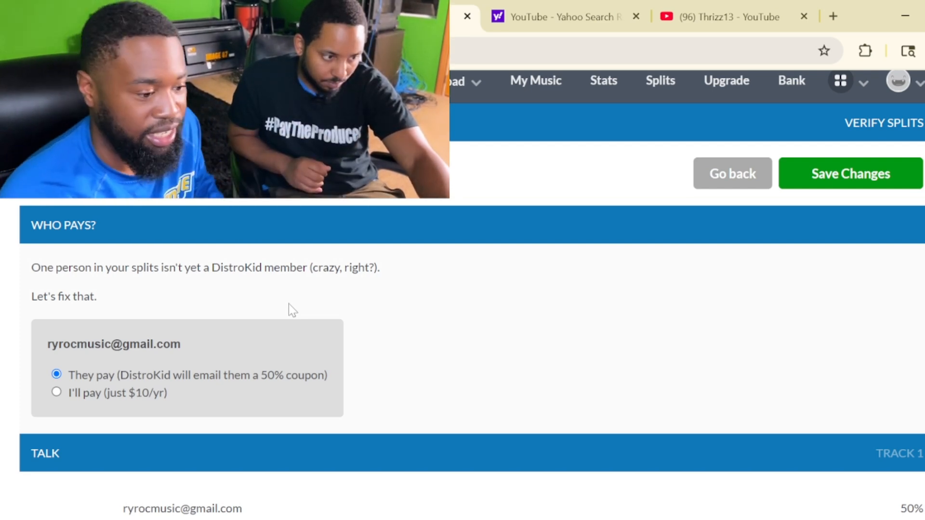
scroll(288, 303, up, 1)
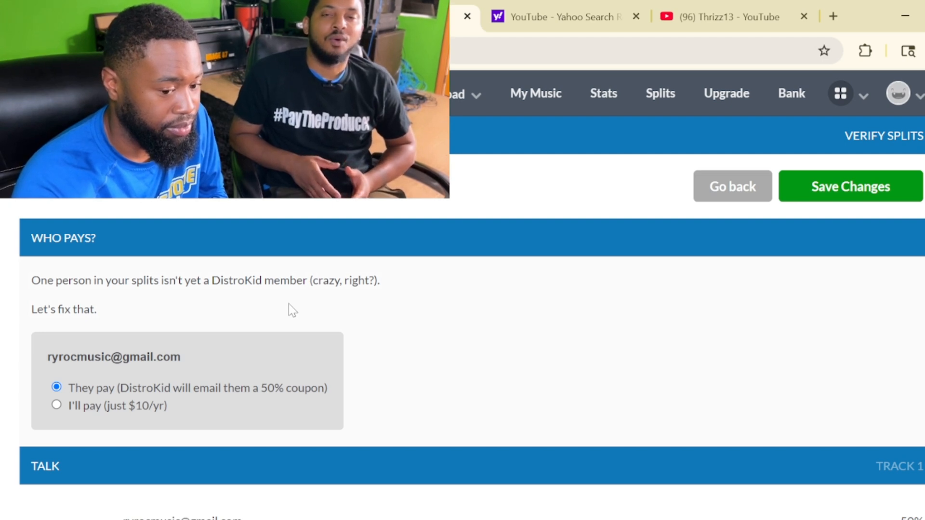
Show the menu of other DistroKid services like Mixea, DistroVid and Bandzoogle.
click(920, 97)
click(841, 94)
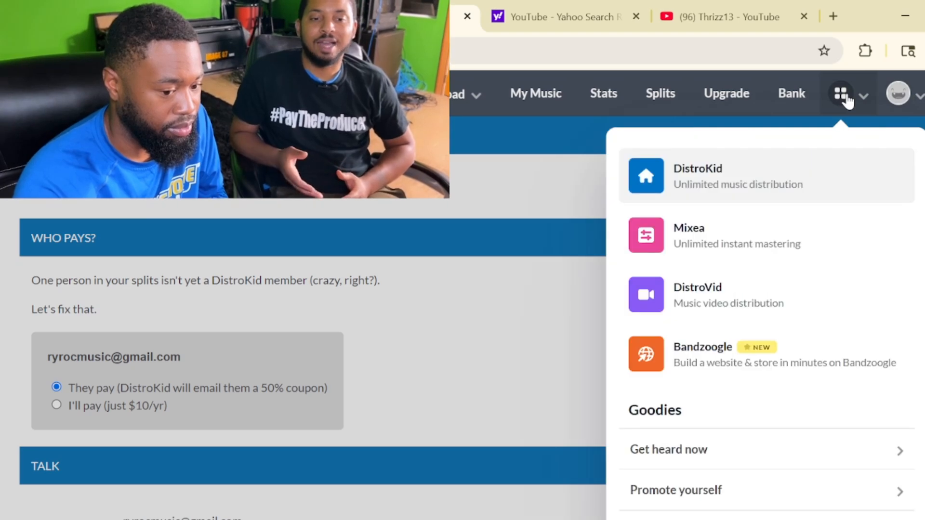
scroll(463, 289, down, 2)
scroll(462, 289, up, 1)
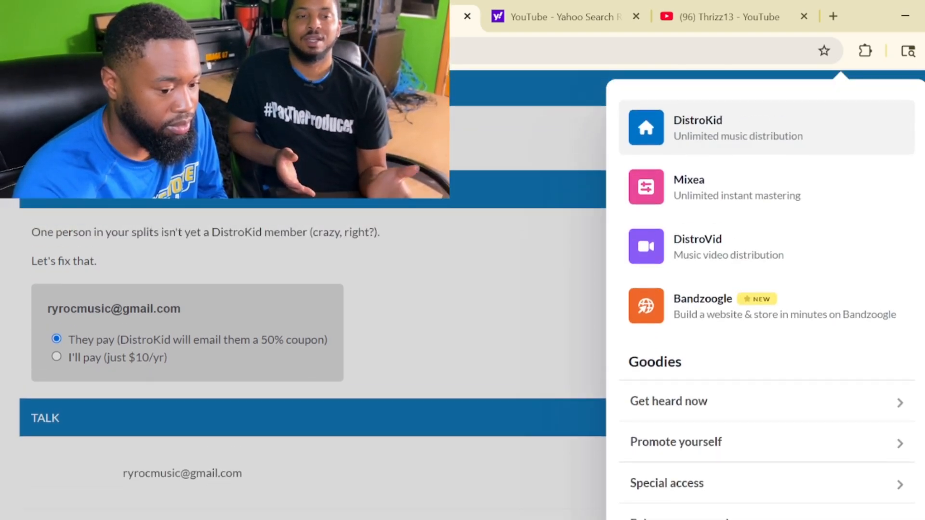
scroll(462, 289, down, 3)
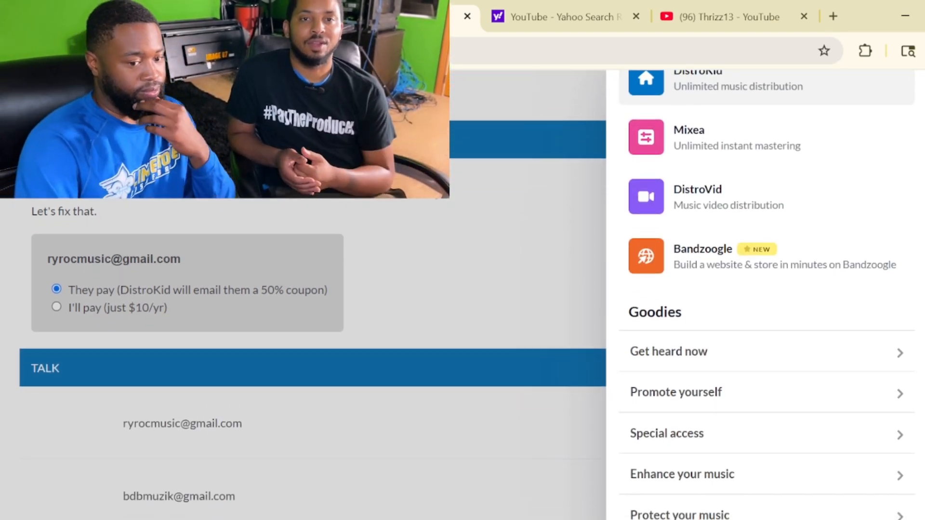
scroll(463, 289, down, 1)
scroll(462, 289, up, 2)
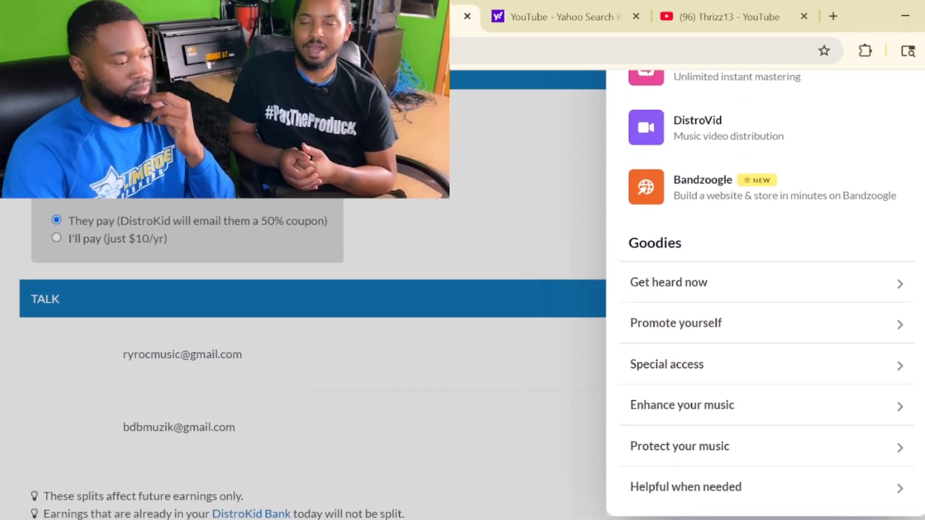